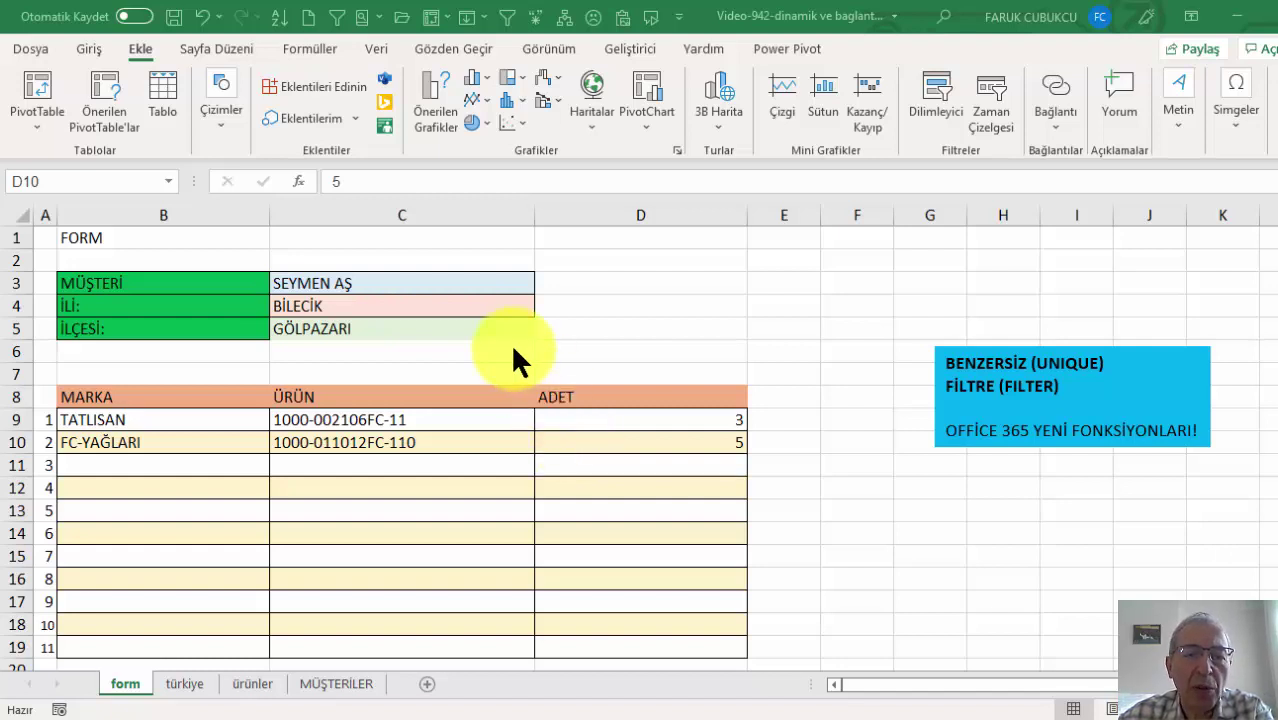
Choose DİNÇER TİCARET as the customer in C3.
{"action": "left_click", "coordinate": [460, 288]}
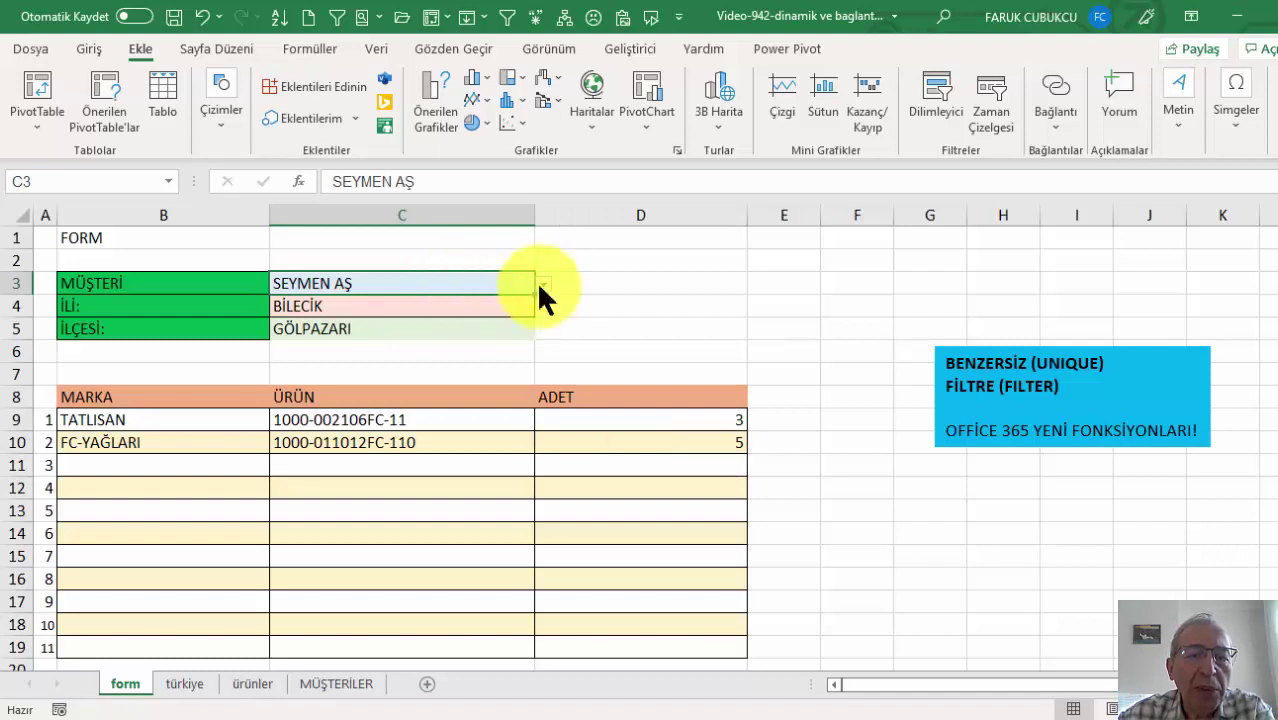
{"action": "left_click", "coordinate": [544, 284]}
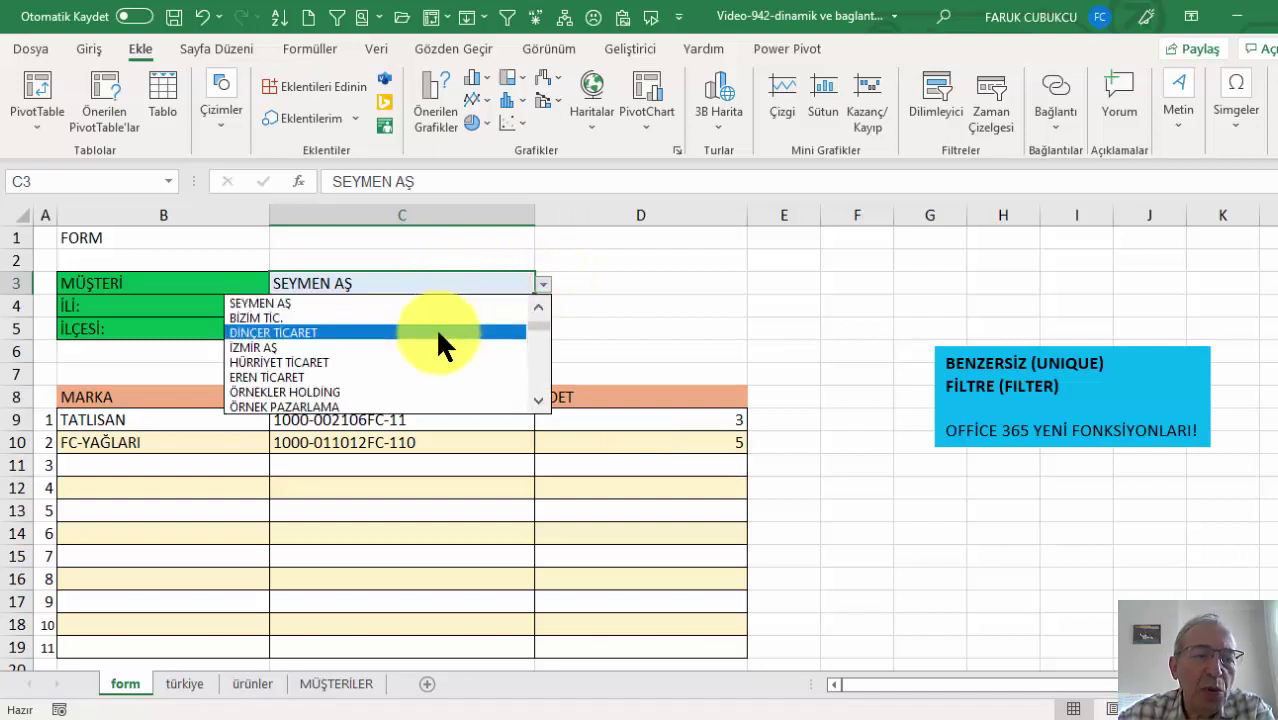
{"action": "left_click", "coordinate": [438, 332]}
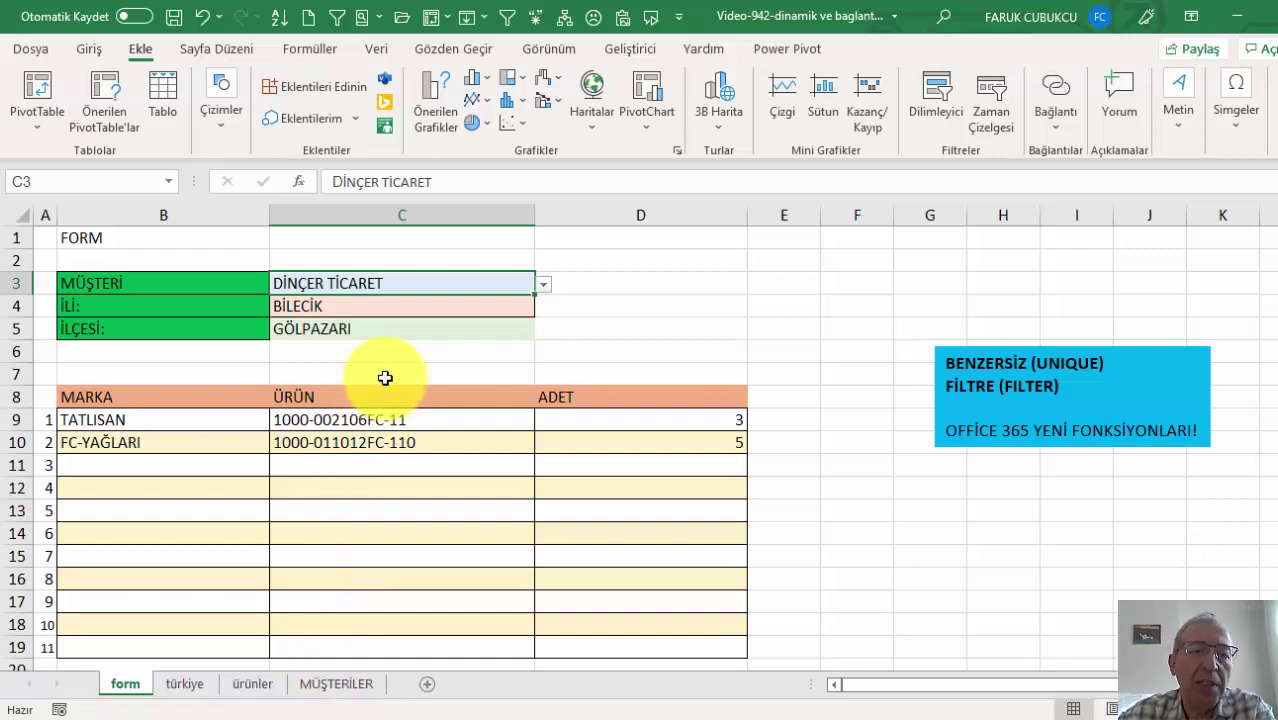
Try province BOLU with district GÖYNÜK to test the dependent lists.
{"action": "left_click", "coordinate": [441, 309]}
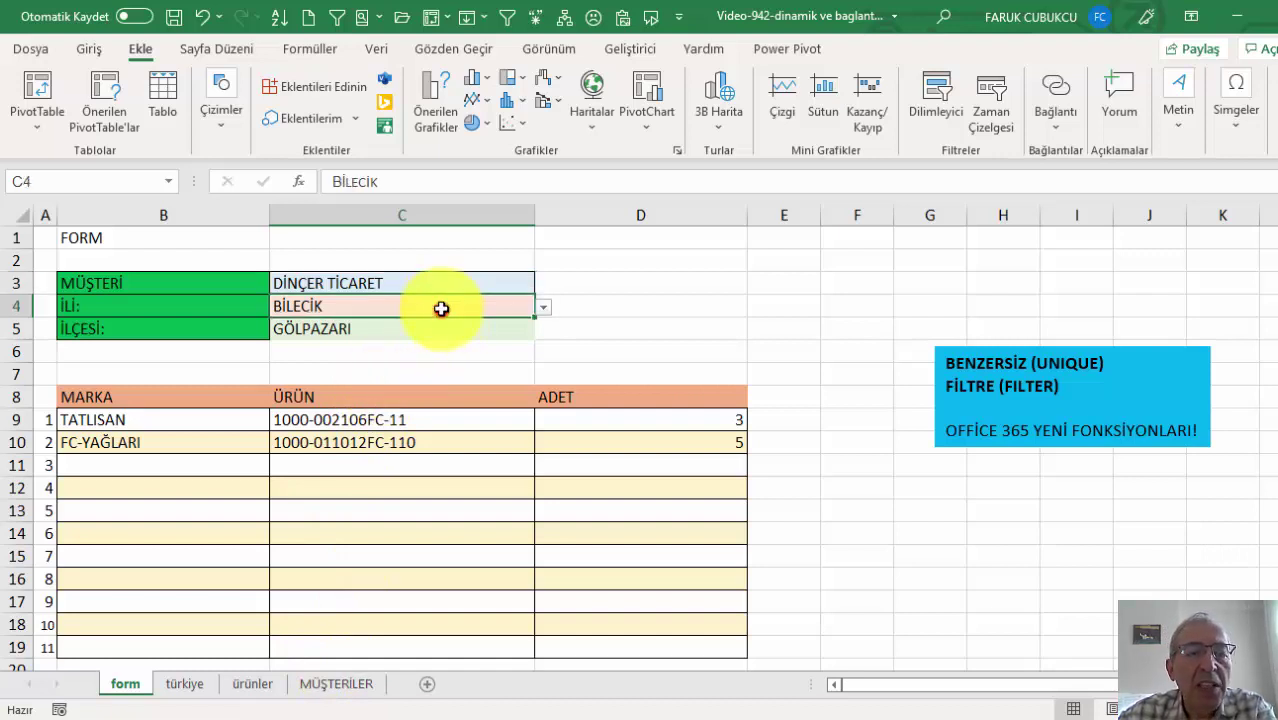
{"action": "left_click", "coordinate": [543, 307]}
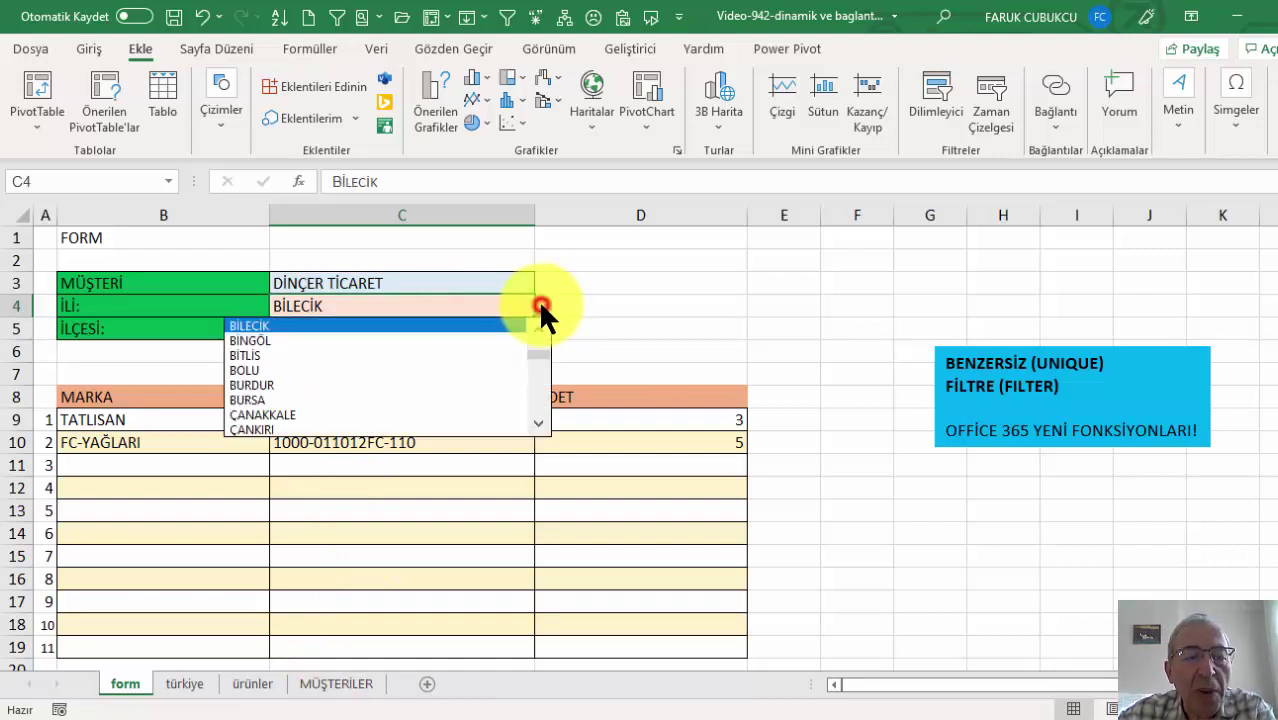
{"action": "left_click", "coordinate": [441, 368]}
{"action": "left_click", "coordinate": [447, 328]}
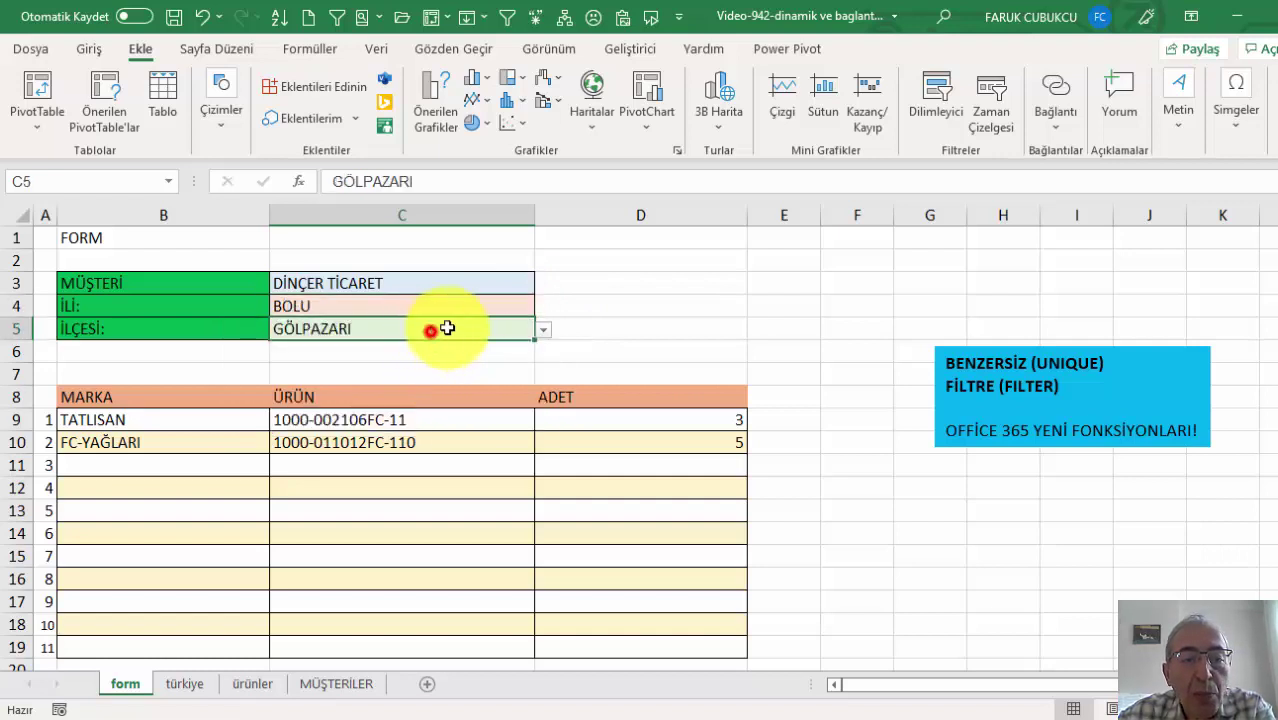
{"action": "left_click", "coordinate": [543, 330]}
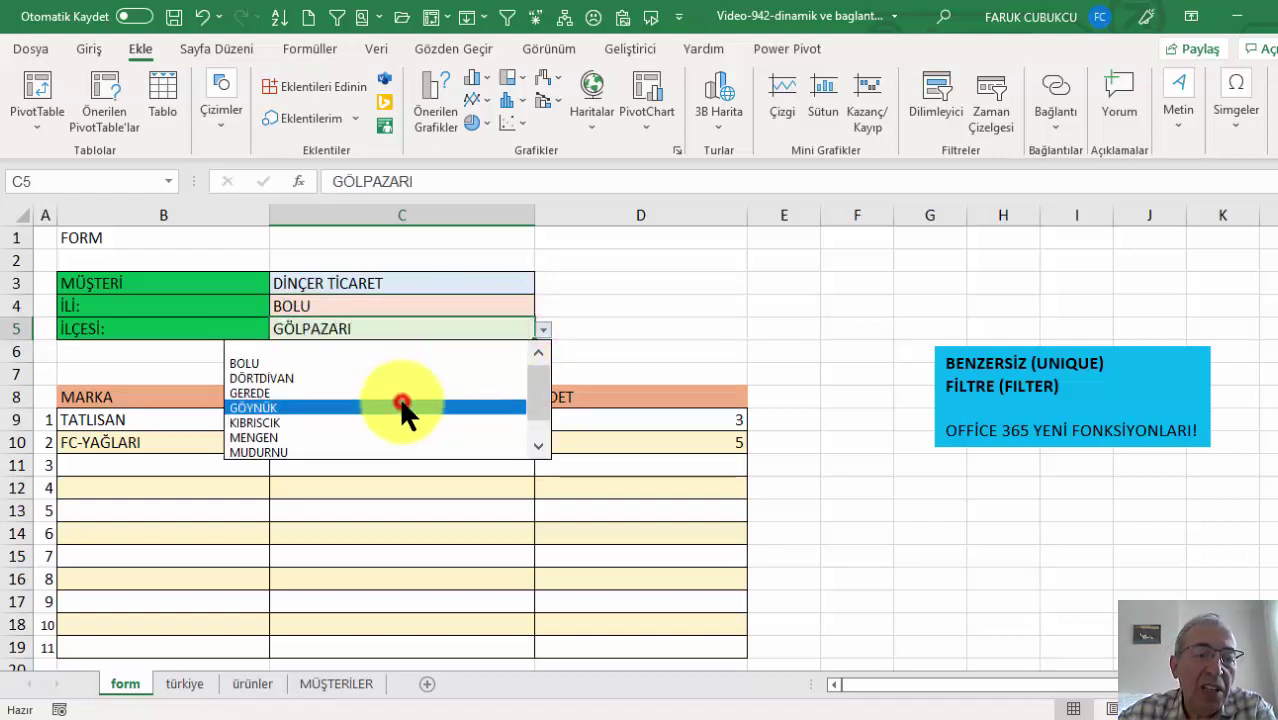
{"action": "left_click", "coordinate": [401, 407]}
Change the province to BURSA and the district to OSMANGAZİ.
{"action": "left_click", "coordinate": [510, 307]}
{"action": "left_click", "coordinate": [543, 308]}
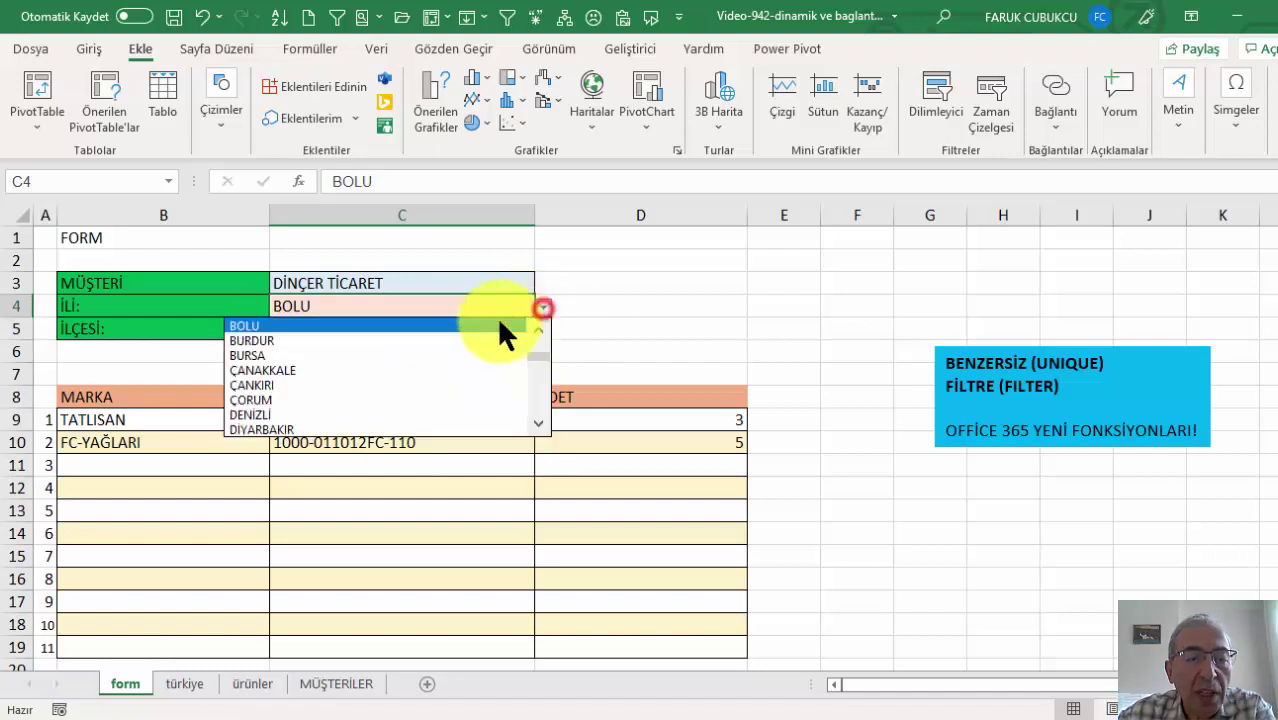
{"action": "left_click", "coordinate": [431, 354]}
{"action": "left_click", "coordinate": [451, 328]}
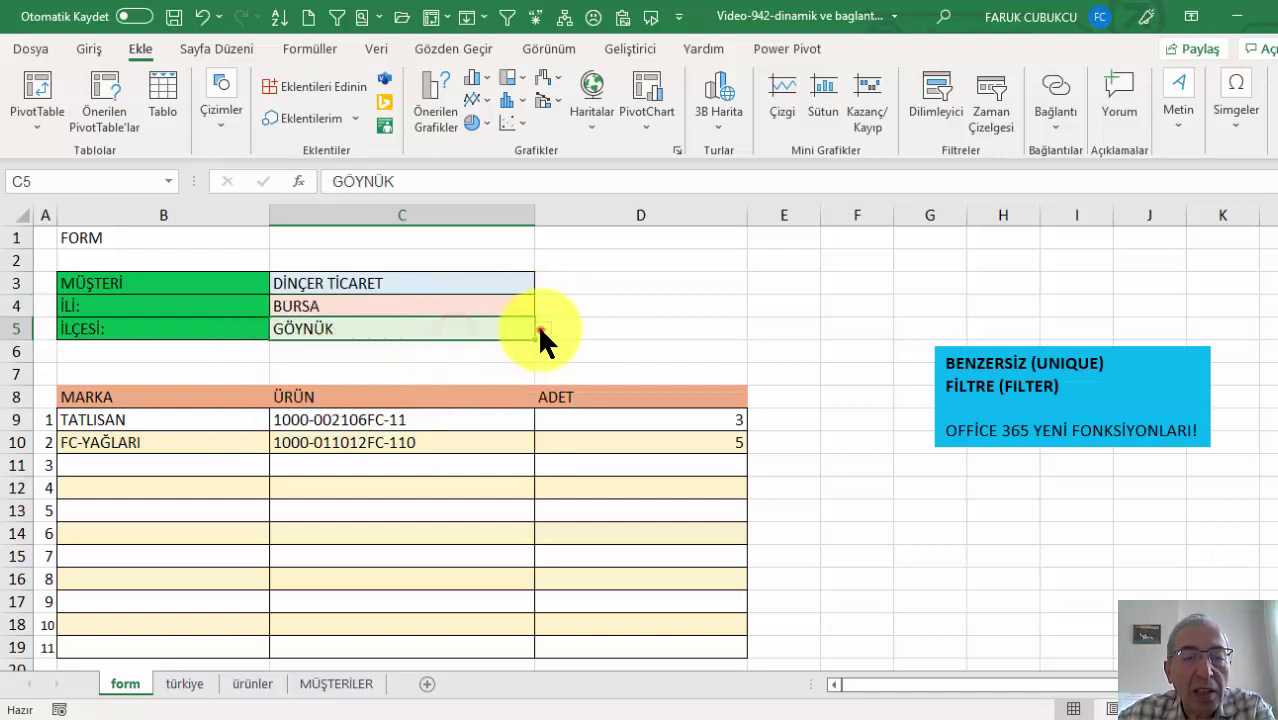
{"action": "left_click", "coordinate": [541, 330]}
{"action": "left_click", "coordinate": [443, 366]}
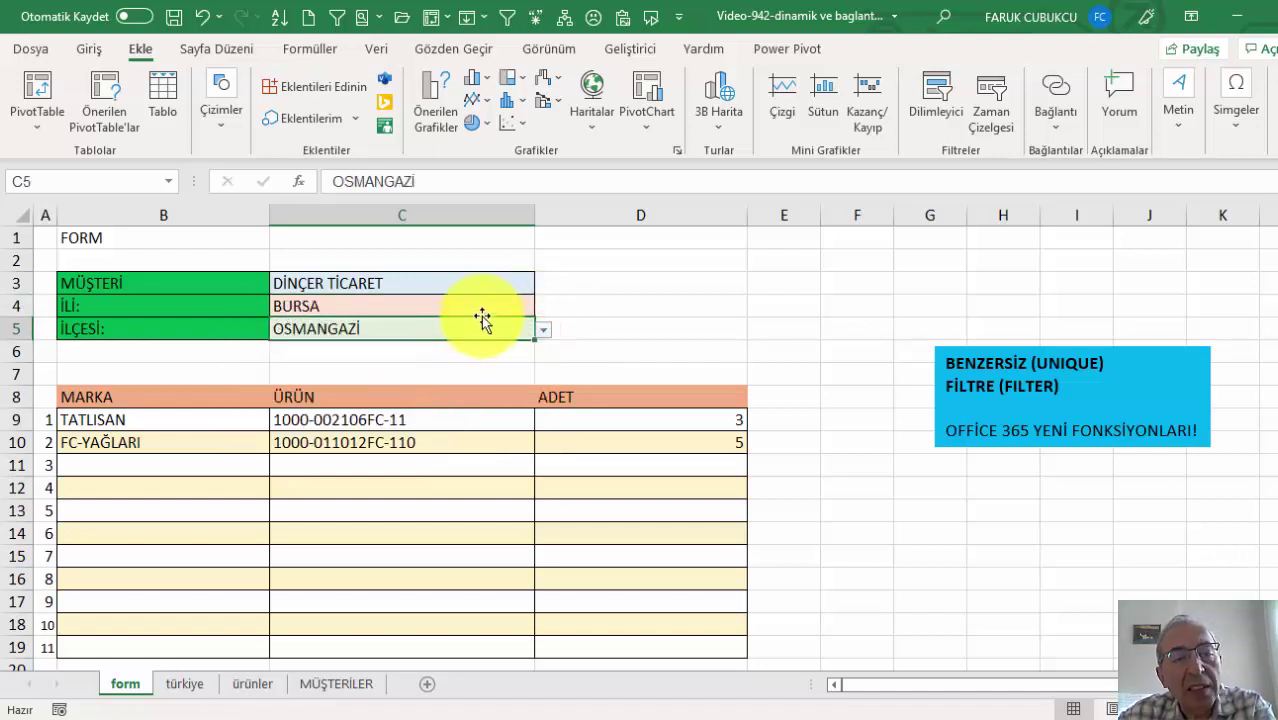
{"action": "left_click", "coordinate": [234, 420]}
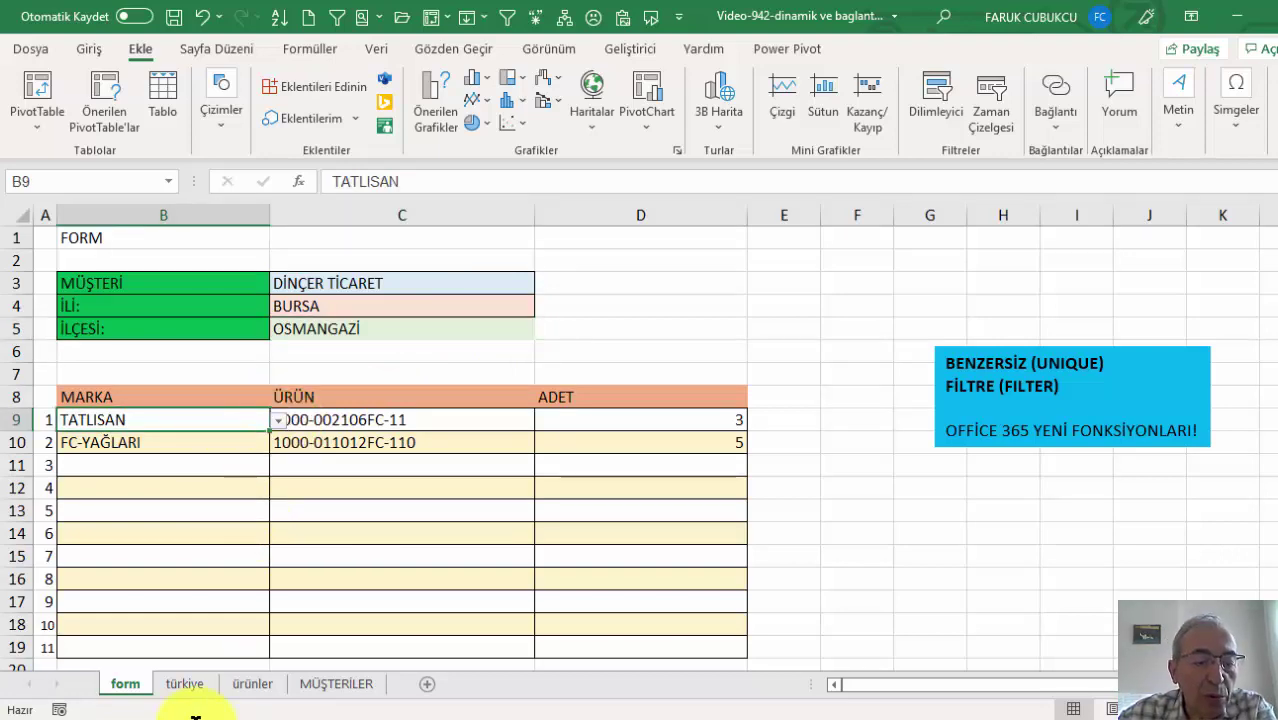
{"action": "left_click", "coordinate": [254, 684]}
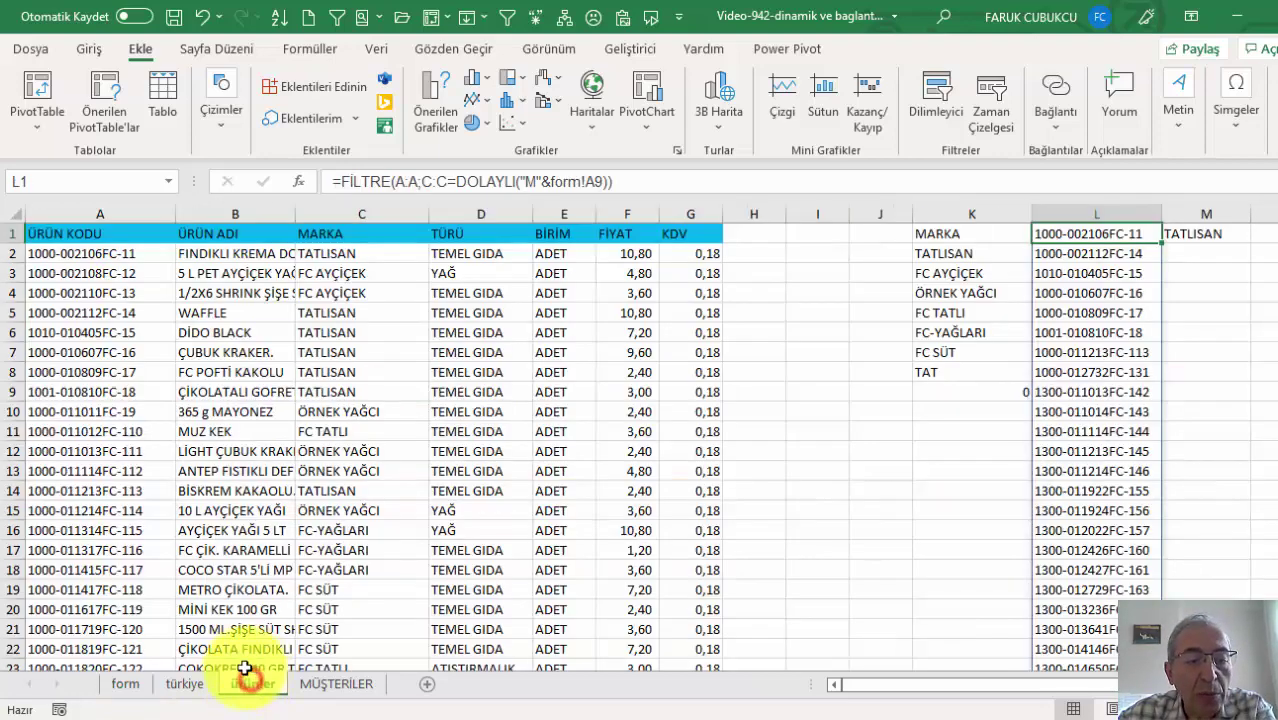
{"action": "left_click", "coordinate": [124, 684]}
{"action": "left_click", "coordinate": [281, 418]}
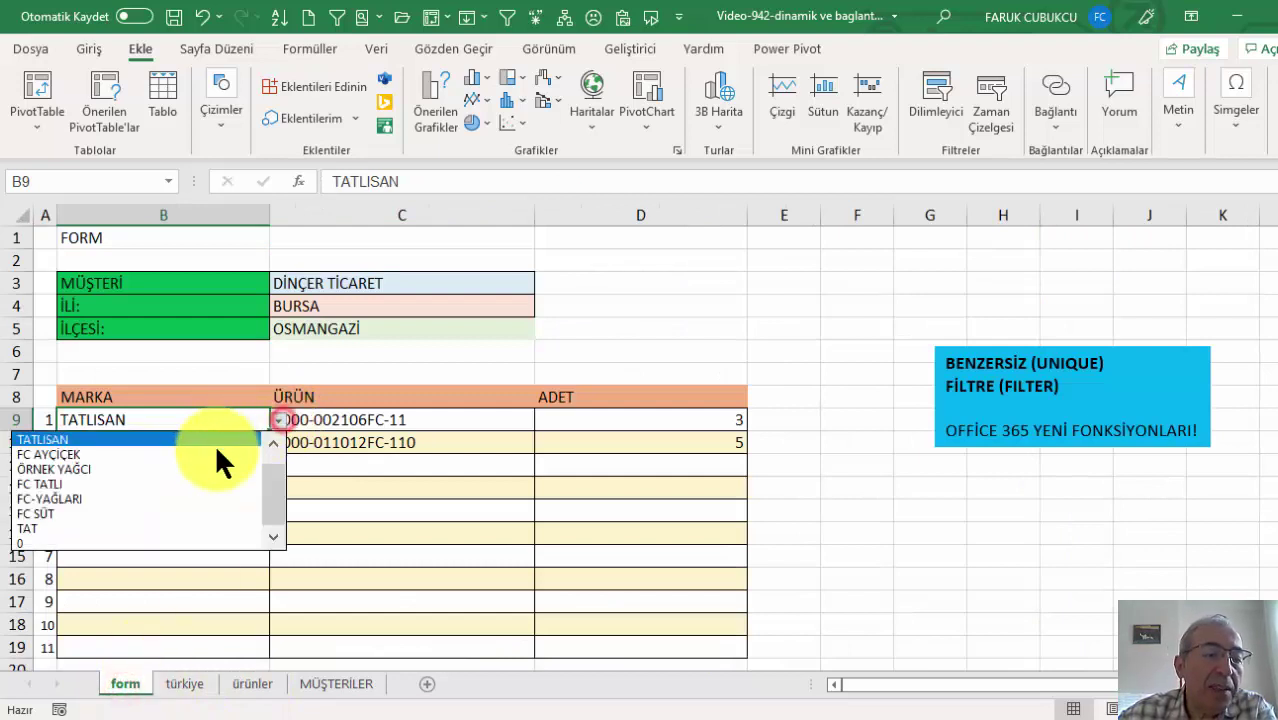
{"action": "left_click", "coordinate": [213, 448]}
{"action": "left_click", "coordinate": [406, 421]}
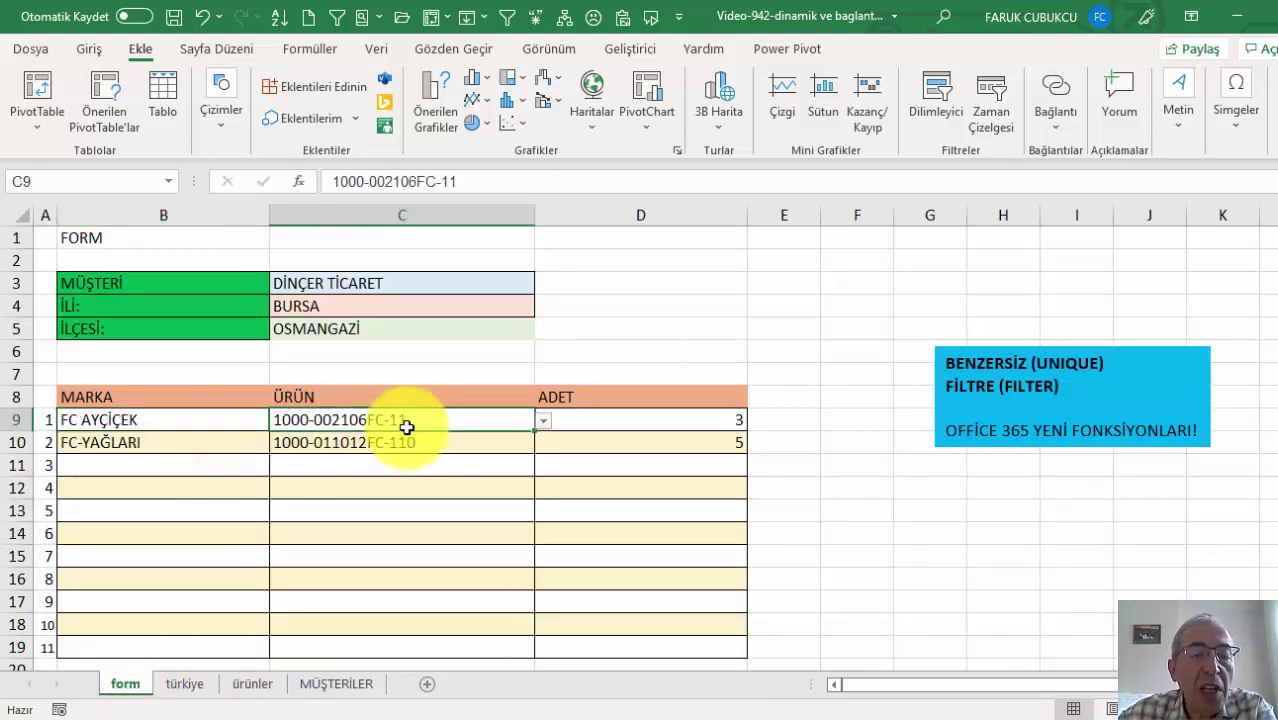
{"action": "left_click", "coordinate": [540, 421]}
{"action": "left_click", "coordinate": [481, 448]}
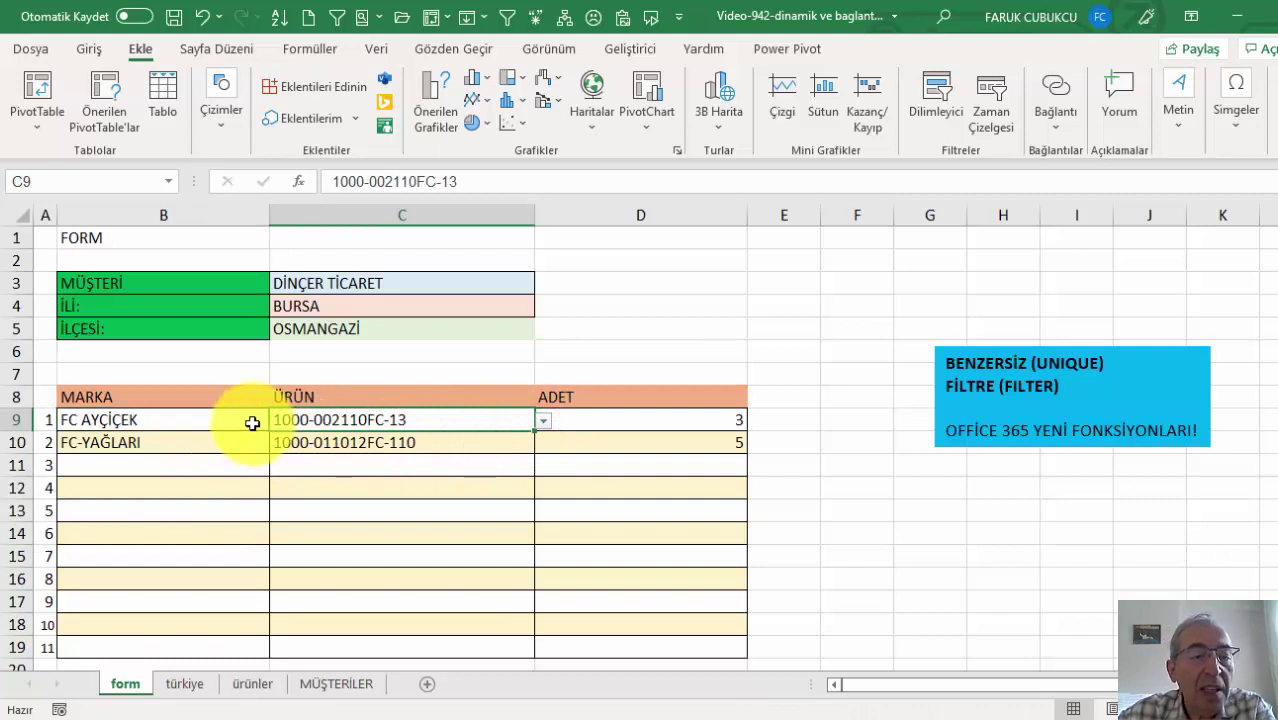
{"action": "left_click", "coordinate": [252, 423]}
{"action": "left_click", "coordinate": [279, 420]}
{"action": "left_click", "coordinate": [214, 479]}
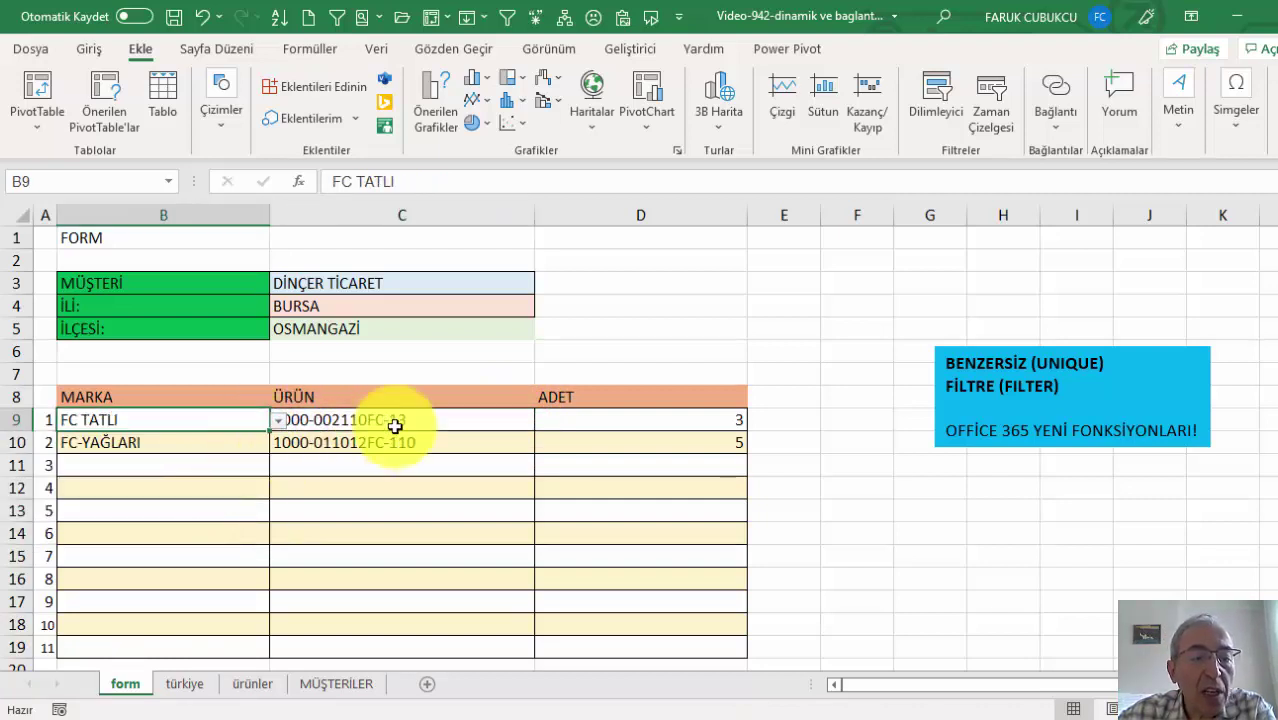
{"action": "left_click", "coordinate": [400, 421]}
{"action": "left_click", "coordinate": [542, 421]}
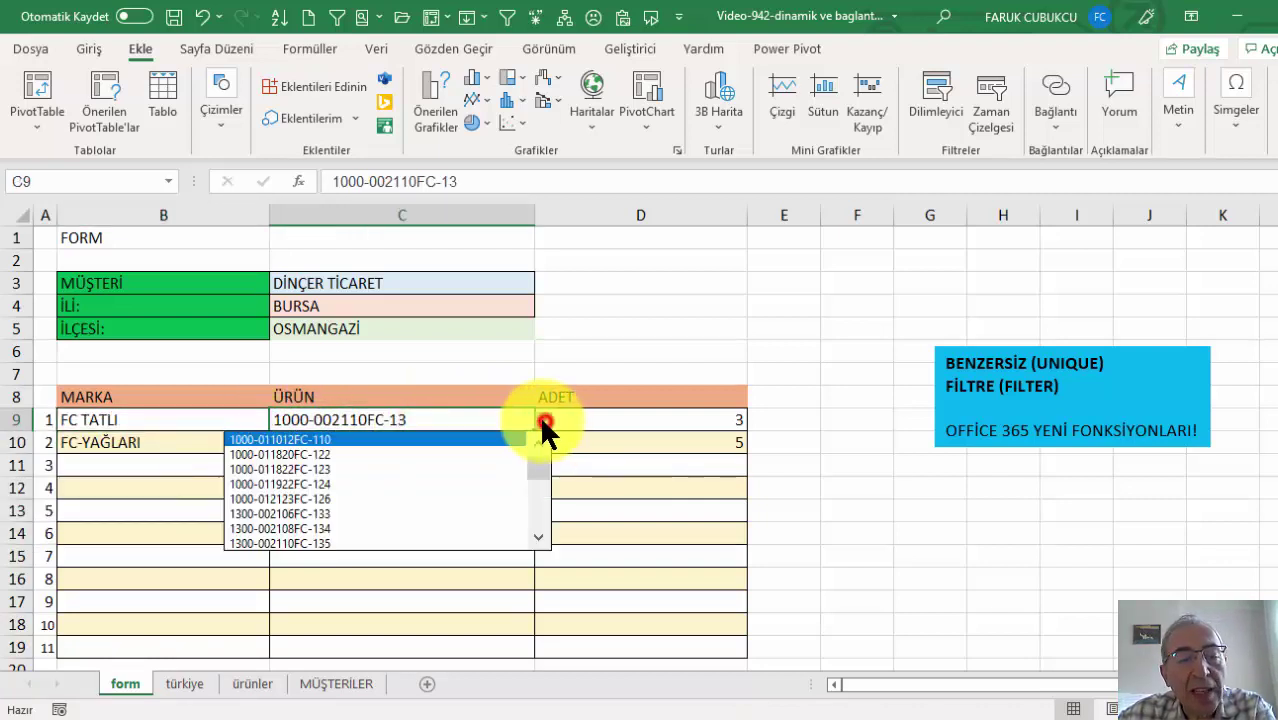
{"action": "left_click", "coordinate": [462, 465]}
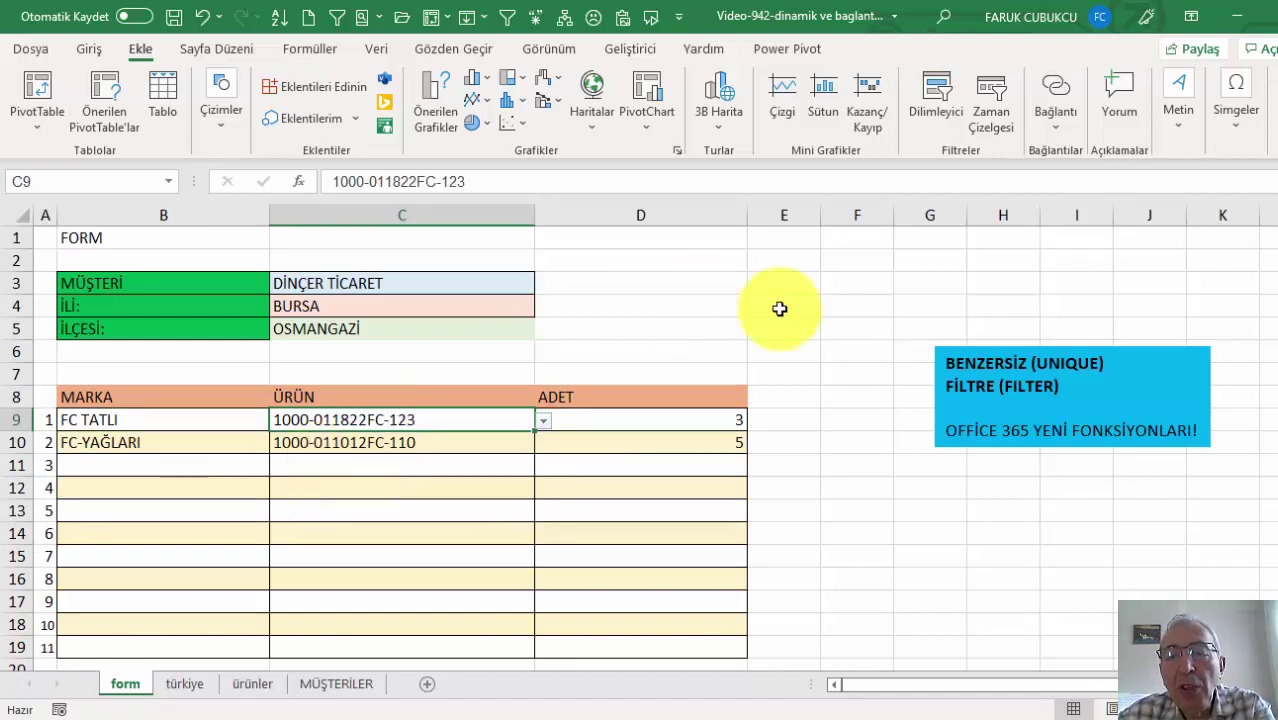
{"action": "left_click", "coordinate": [975, 400]}
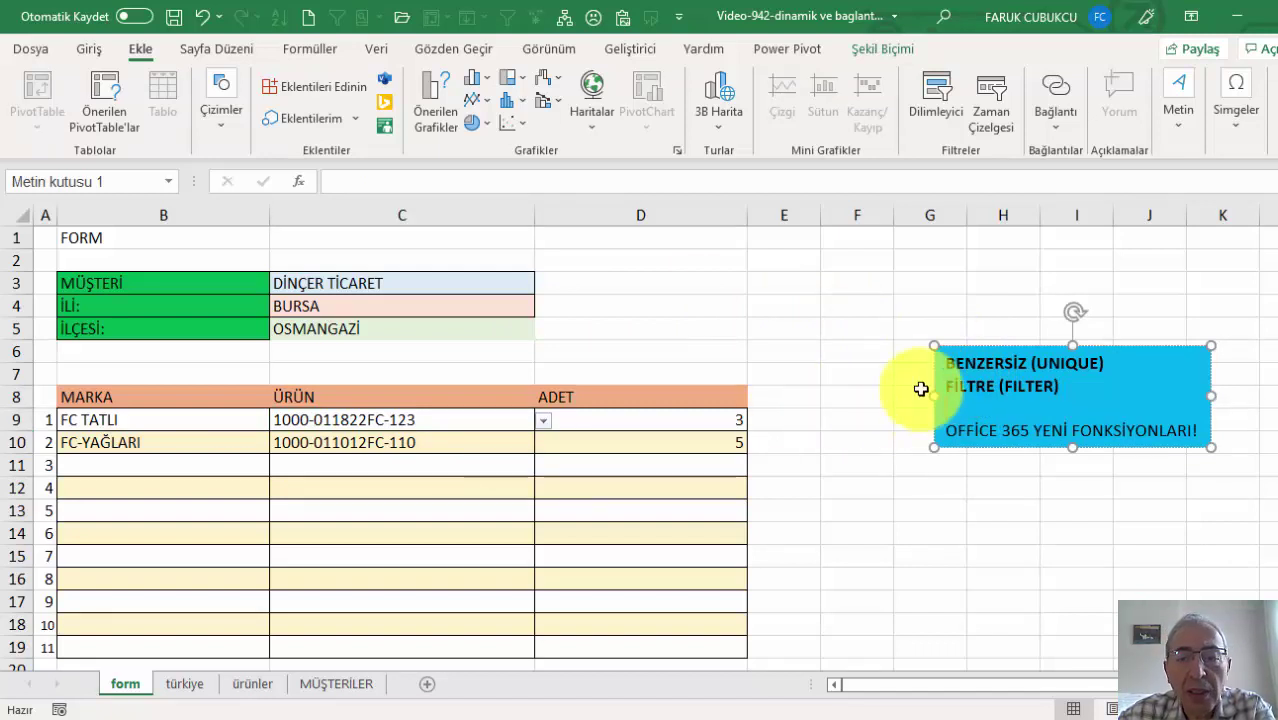
Nudge the blue note left and insert a blank line after (UNIQUE).
{"action": "left_click_drag", "start_coordinate": [966, 345], "coordinate": [930, 337]}
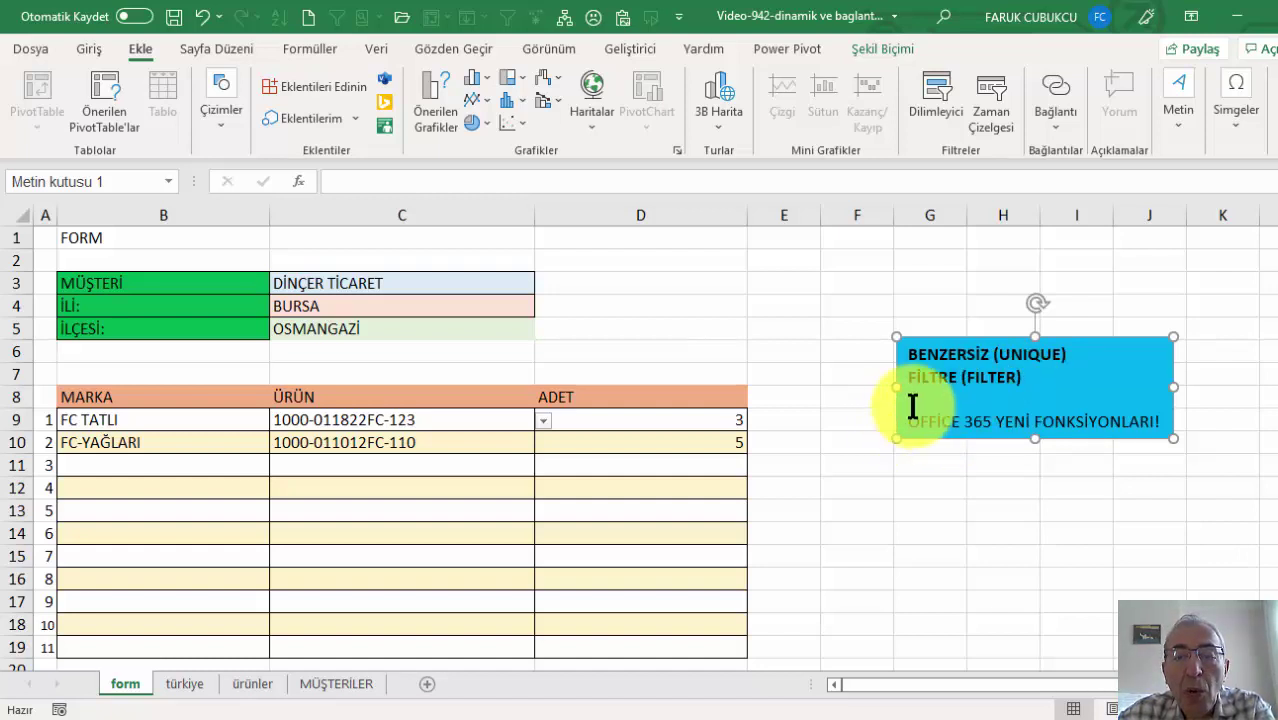
{"action": "left_click", "coordinate": [1081, 352]}
{"action": "left_click_drag", "start_coordinate": [1081, 352], "coordinate": [983, 370]}
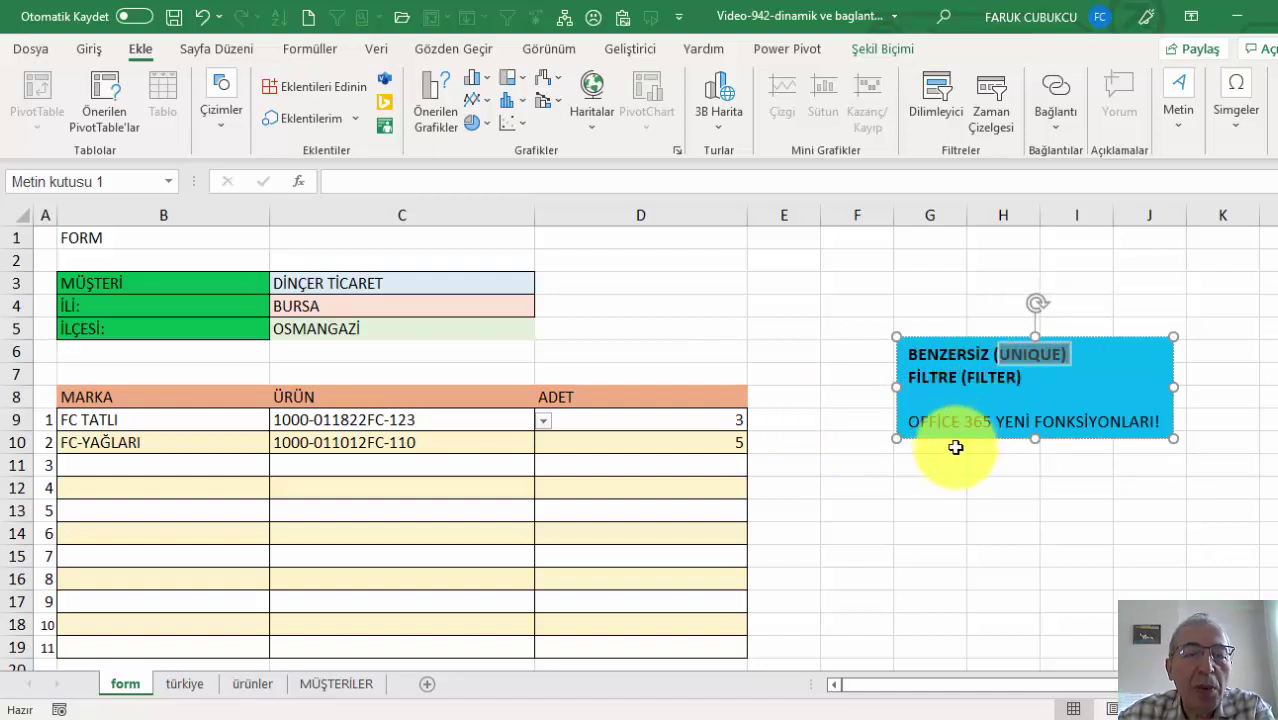
{"action": "left_click", "coordinate": [937, 364]}
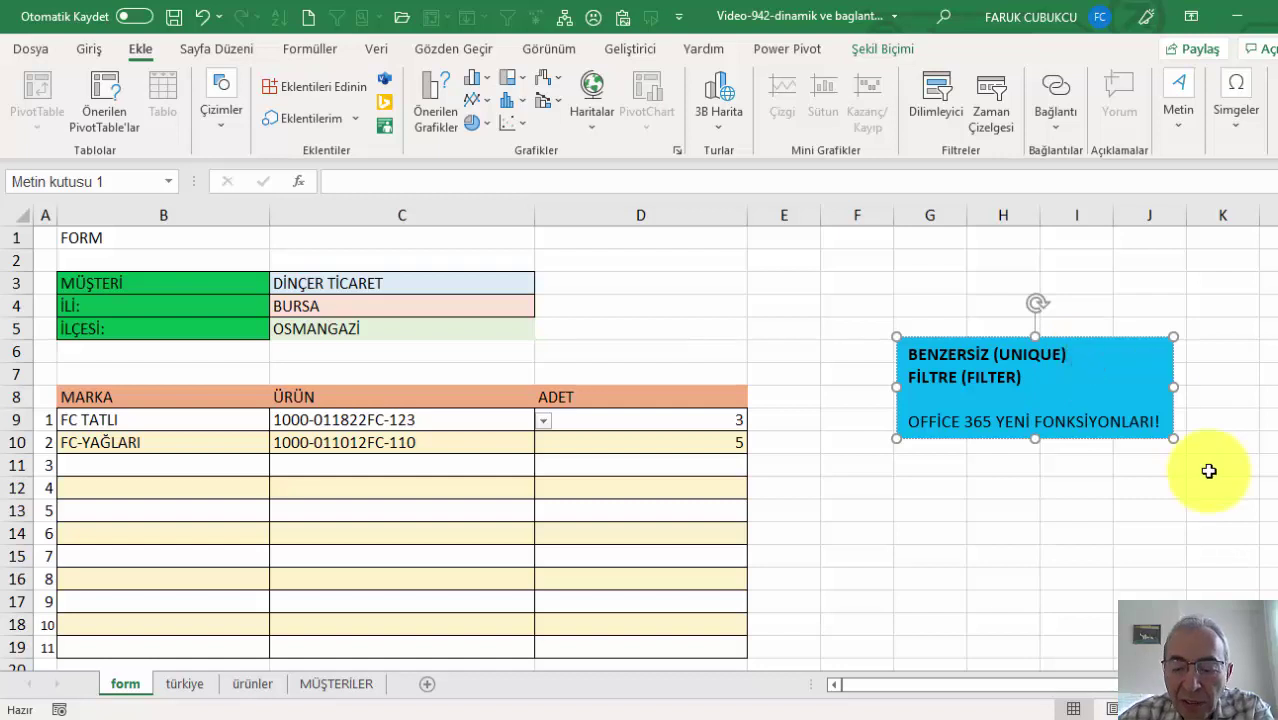
{"action": "key", "text": "Return"}
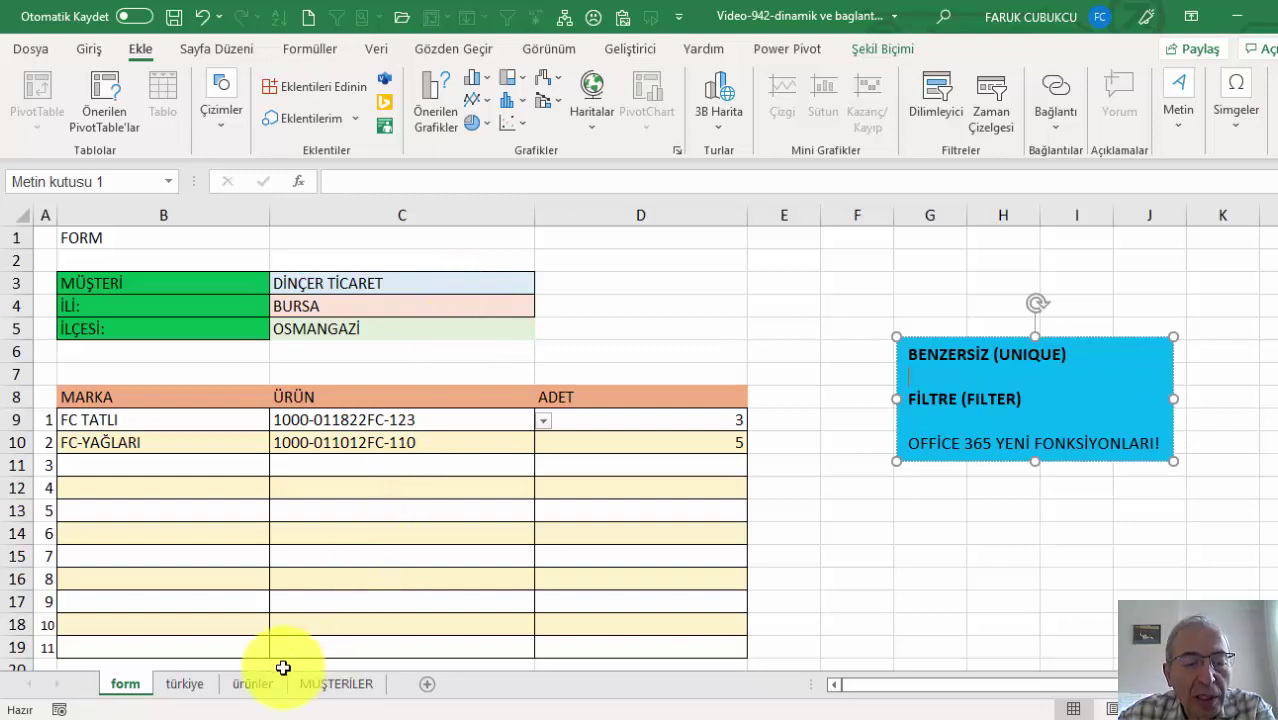
Move the note box further up and left, then return to the cells.
{"action": "left_click", "coordinate": [250, 684]}
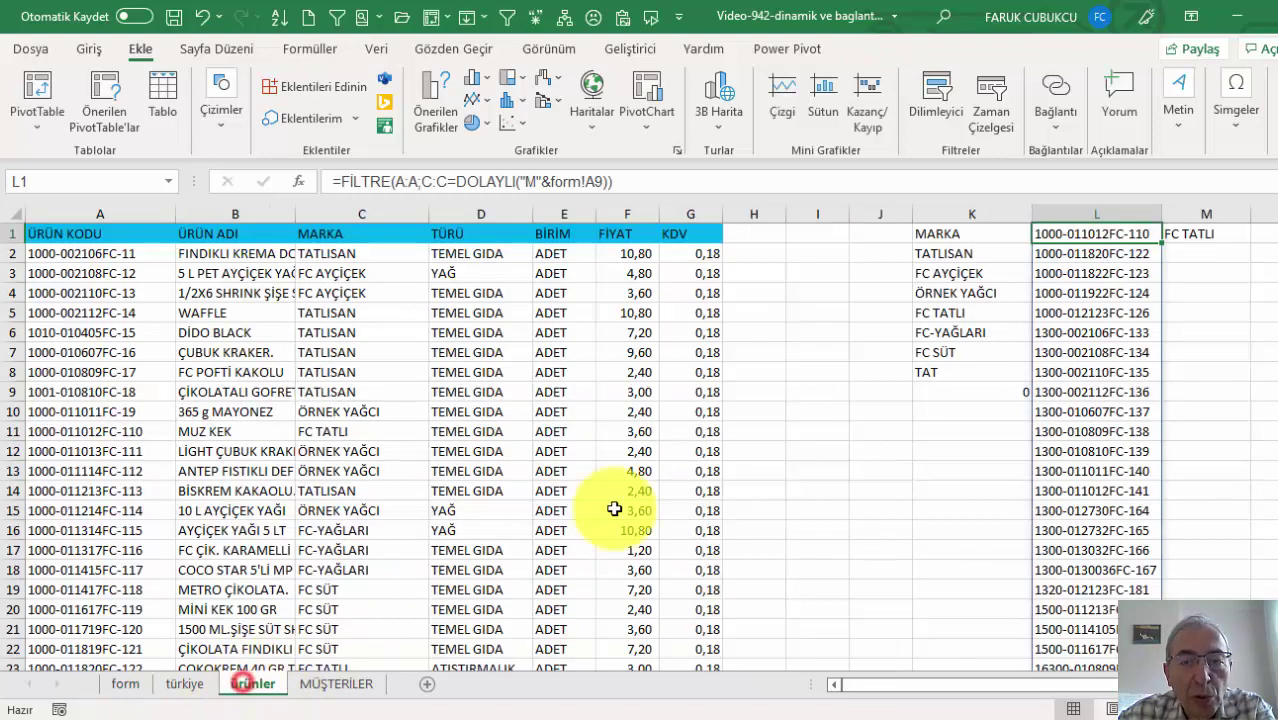
{"action": "left_click", "coordinate": [118, 684]}
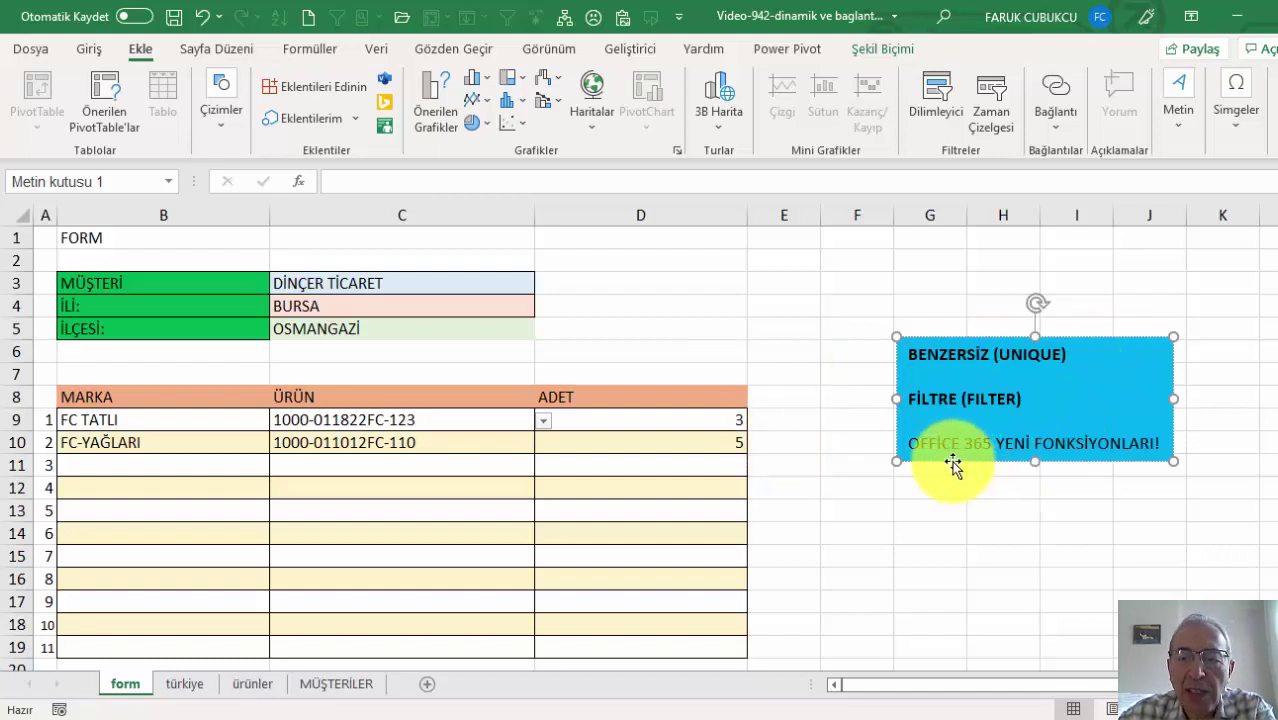
{"action": "left_click_drag", "start_coordinate": [953, 462], "coordinate": [921, 446]}
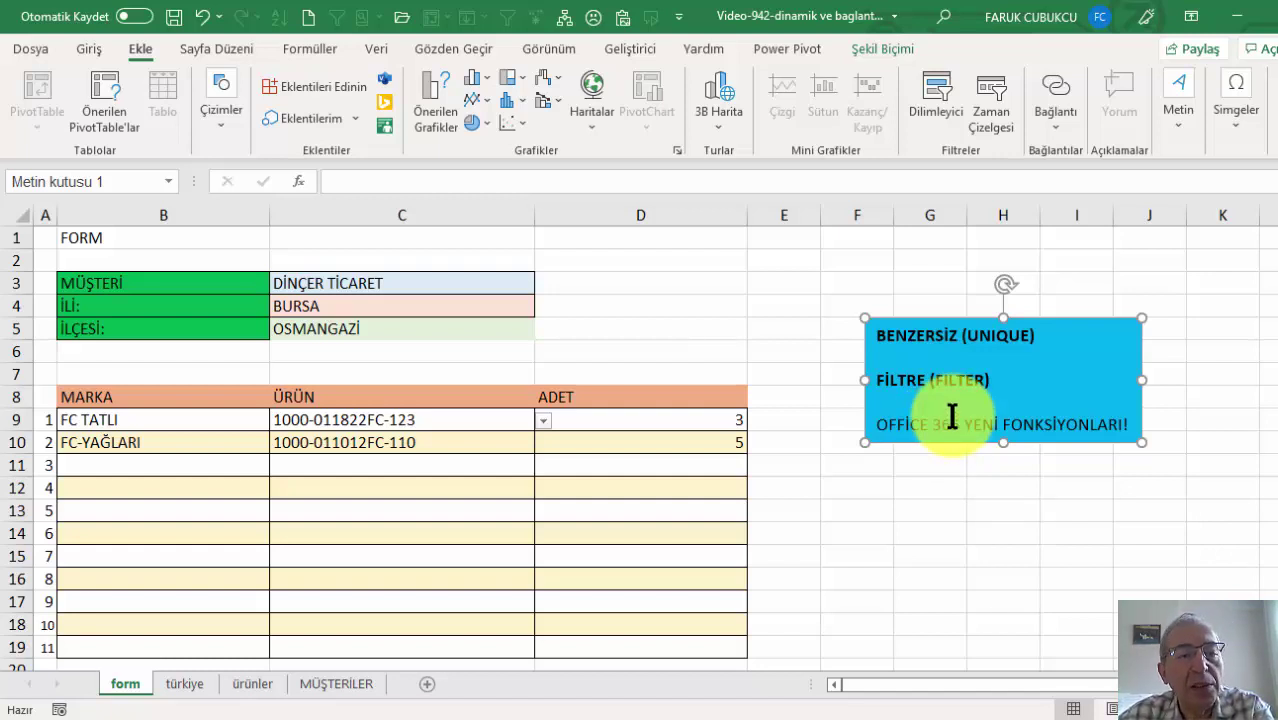
{"action": "left_click", "coordinate": [422, 329]}
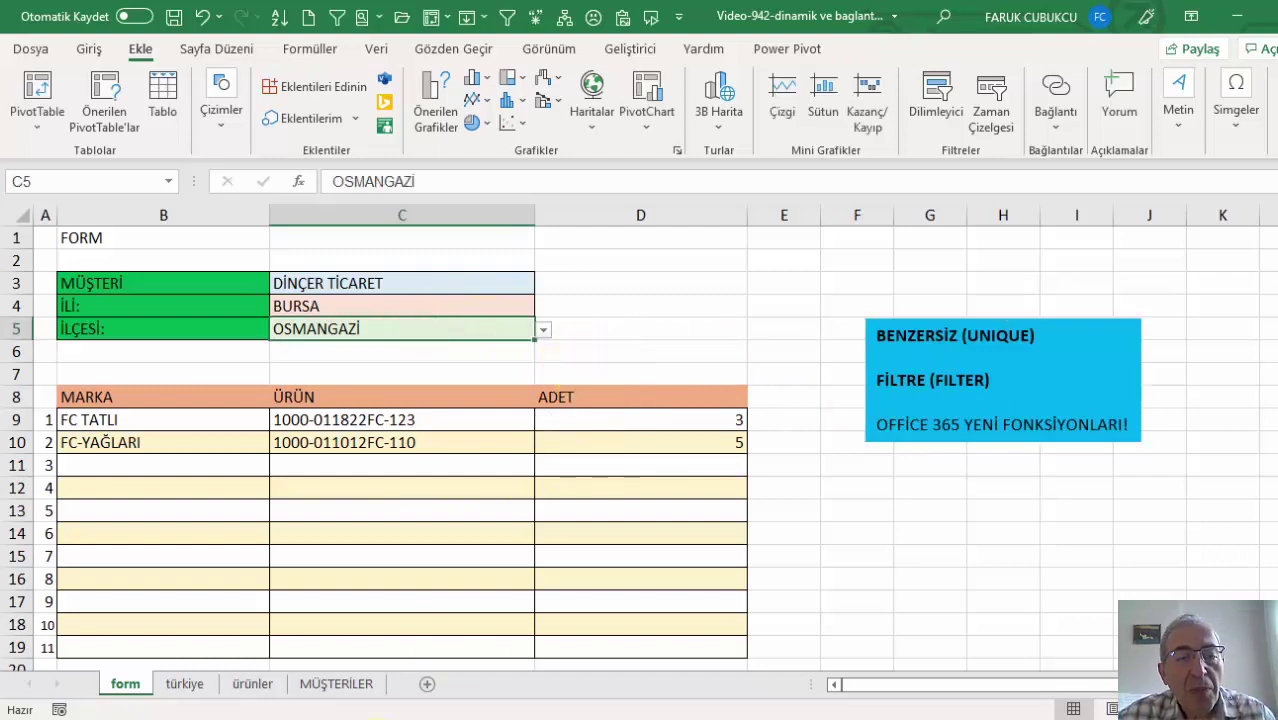
Duplicate the form sheet as form (2) and select C3:C5 on the copy.
{"action": "left_click", "coordinate": [253, 684]}
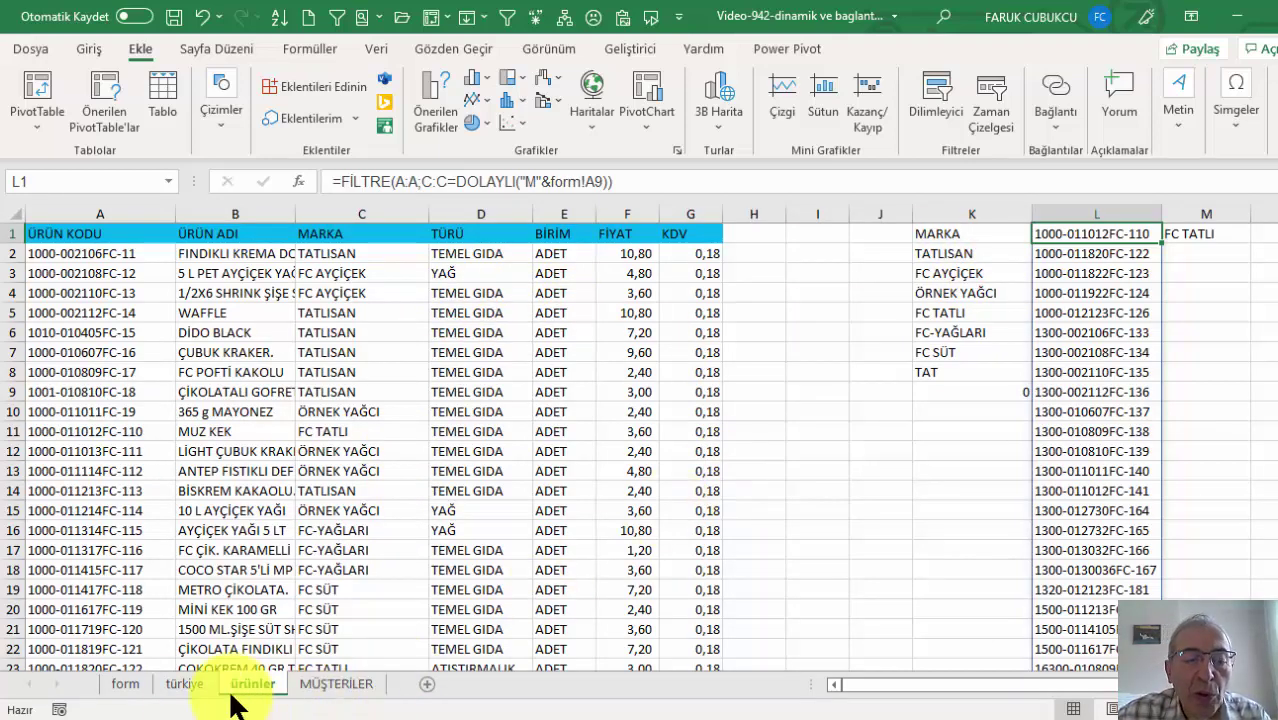
{"action": "left_click", "coordinate": [140, 690]}
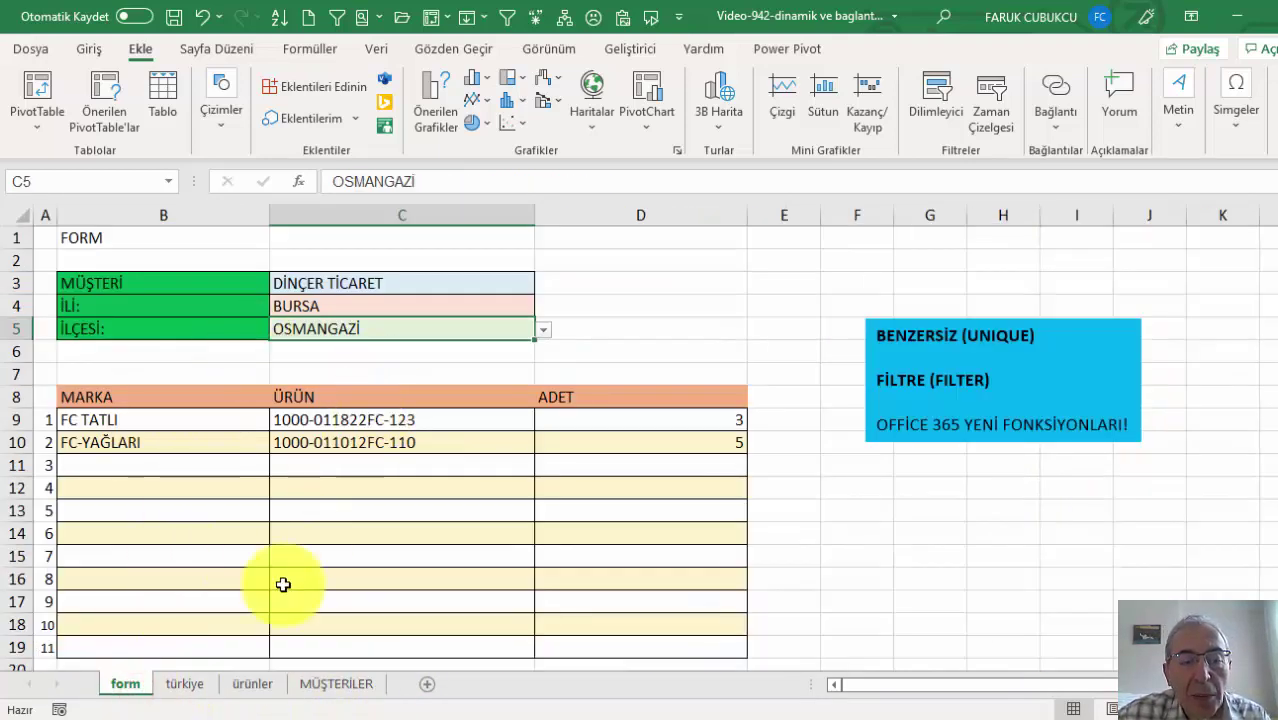
{"action": "left_click", "coordinate": [190, 686]}
{"action": "left_click", "coordinate": [252, 684]}
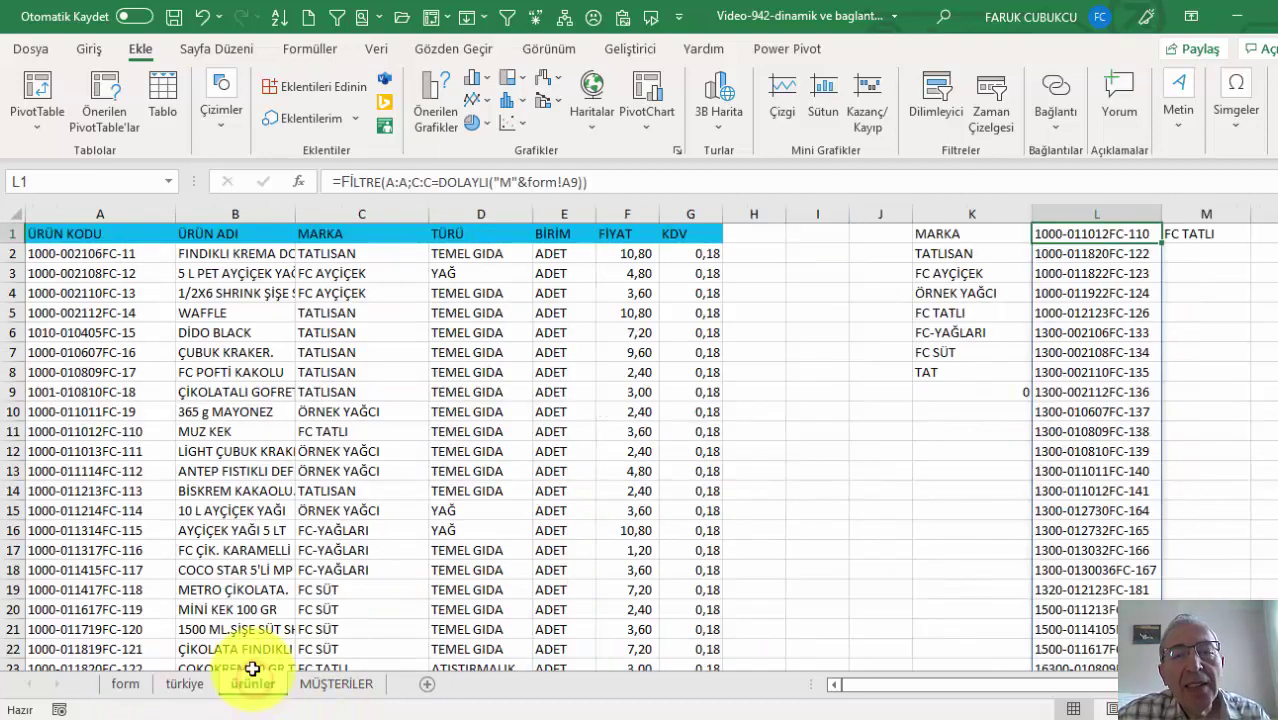
{"action": "left_click", "coordinate": [126, 686]}
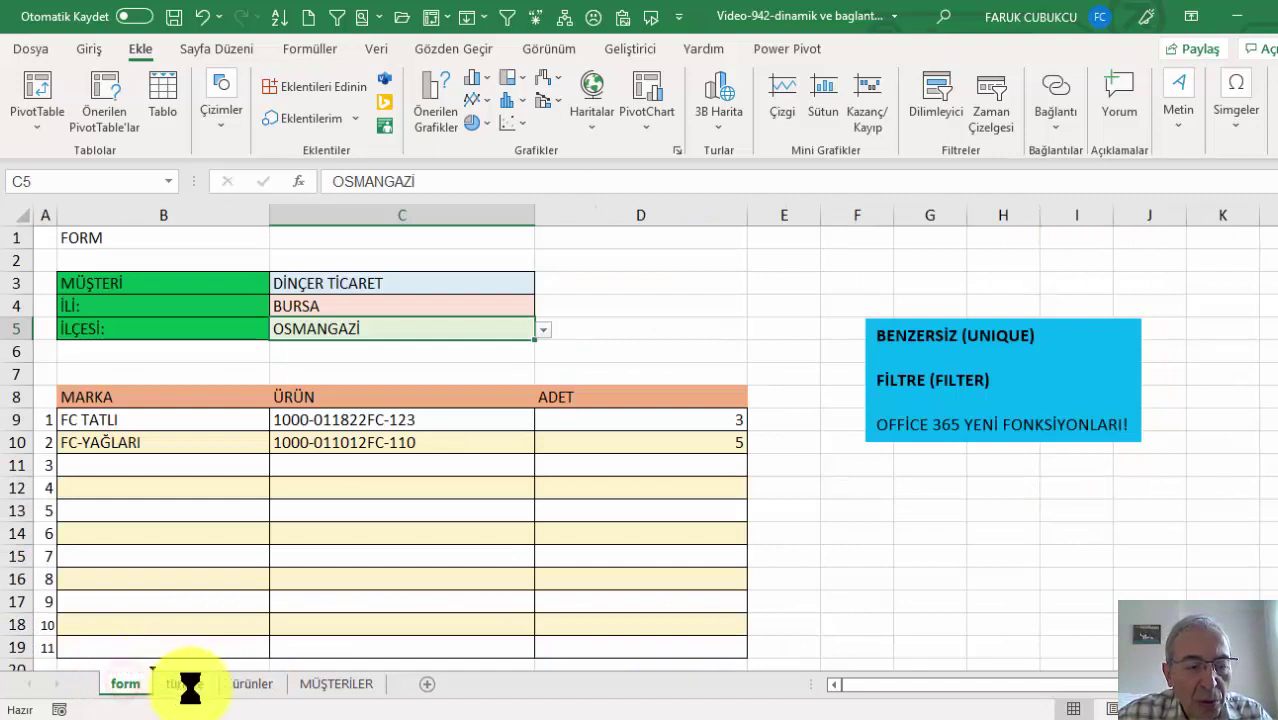
{"action": "left_click_drag", "start_coordinate": [126, 686], "coordinate": [175, 684]}
{"action": "left_click_drag", "start_coordinate": [456, 283], "coordinate": [465, 331]}
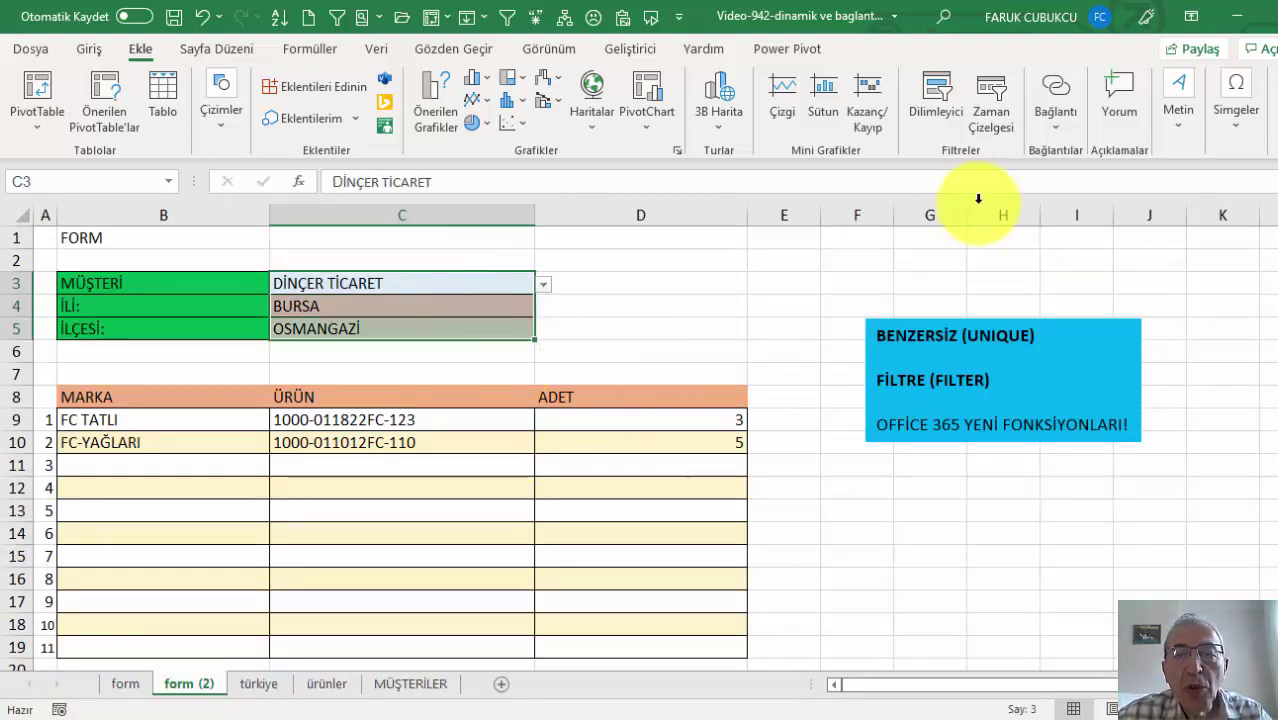
Clear all data validation rules from C3:C5 on form (2) and delete their values.
{"action": "left_click", "coordinate": [376, 48]}
{"action": "left_click", "coordinate": [887, 118]}
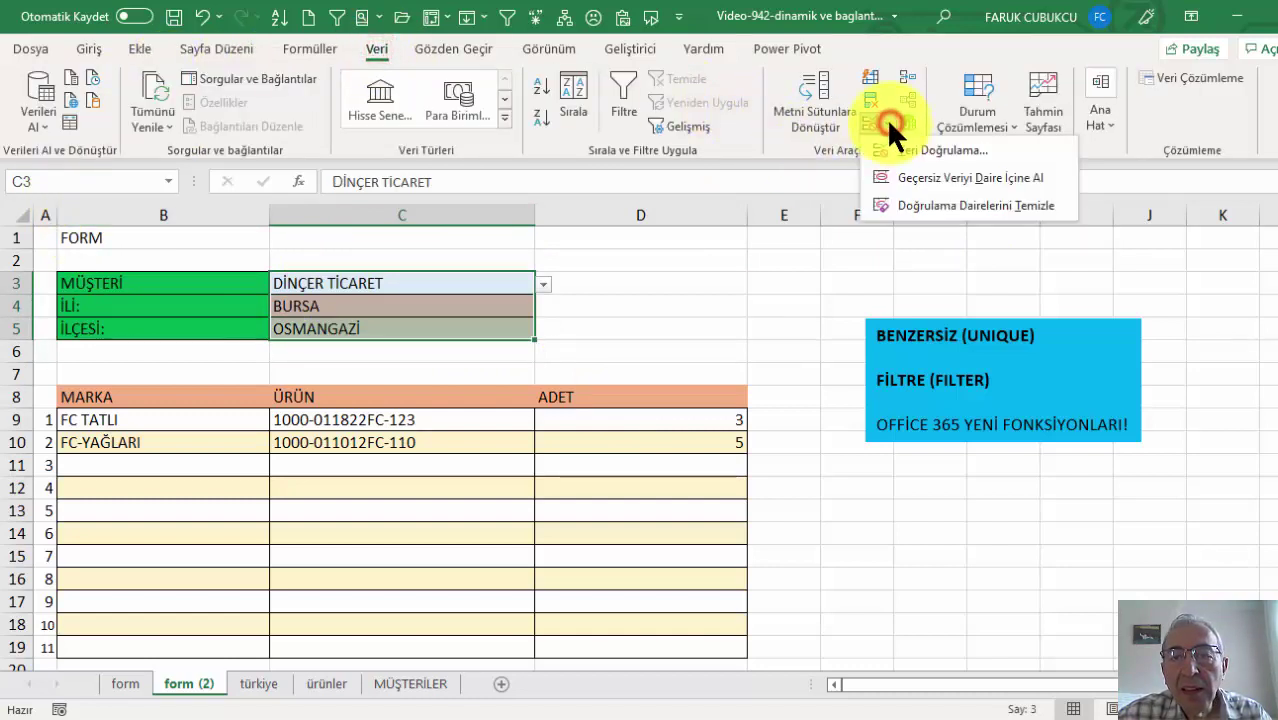
{"action": "left_click", "coordinate": [902, 148]}
{"action": "left_click", "coordinate": [623, 428]}
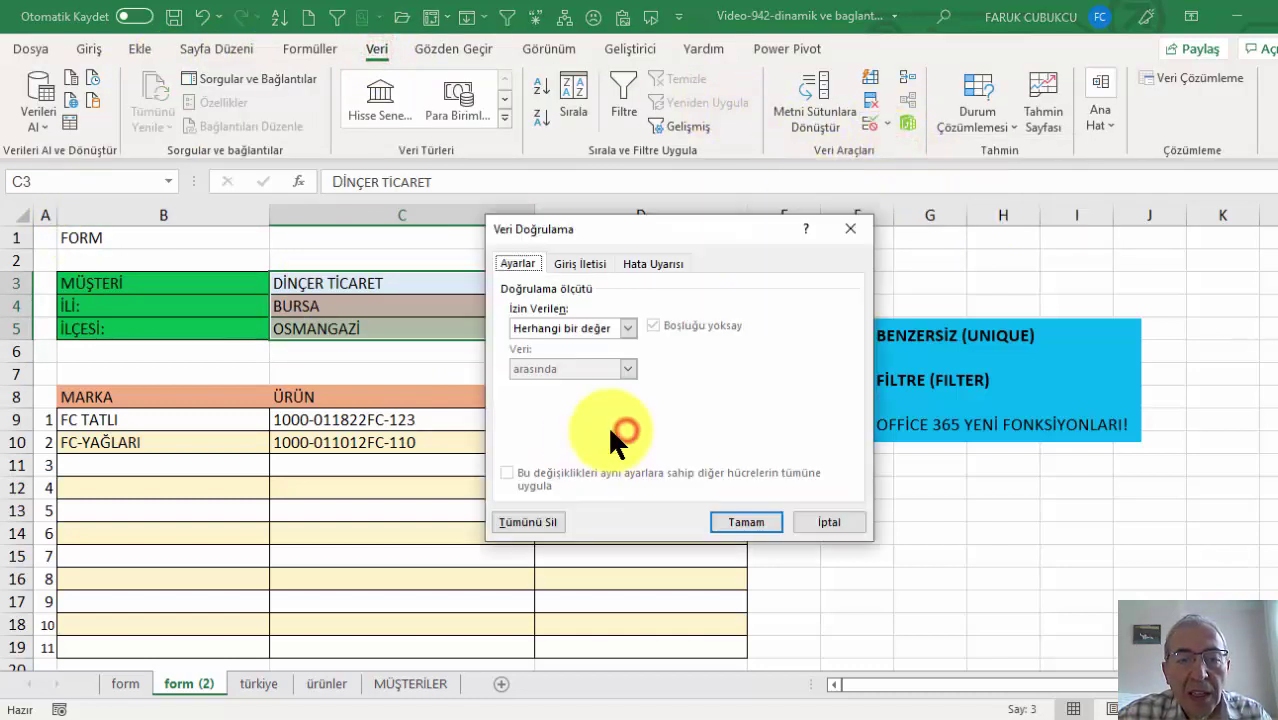
{"action": "left_click", "coordinate": [548, 518]}
{"action": "left_click", "coordinate": [768, 522]}
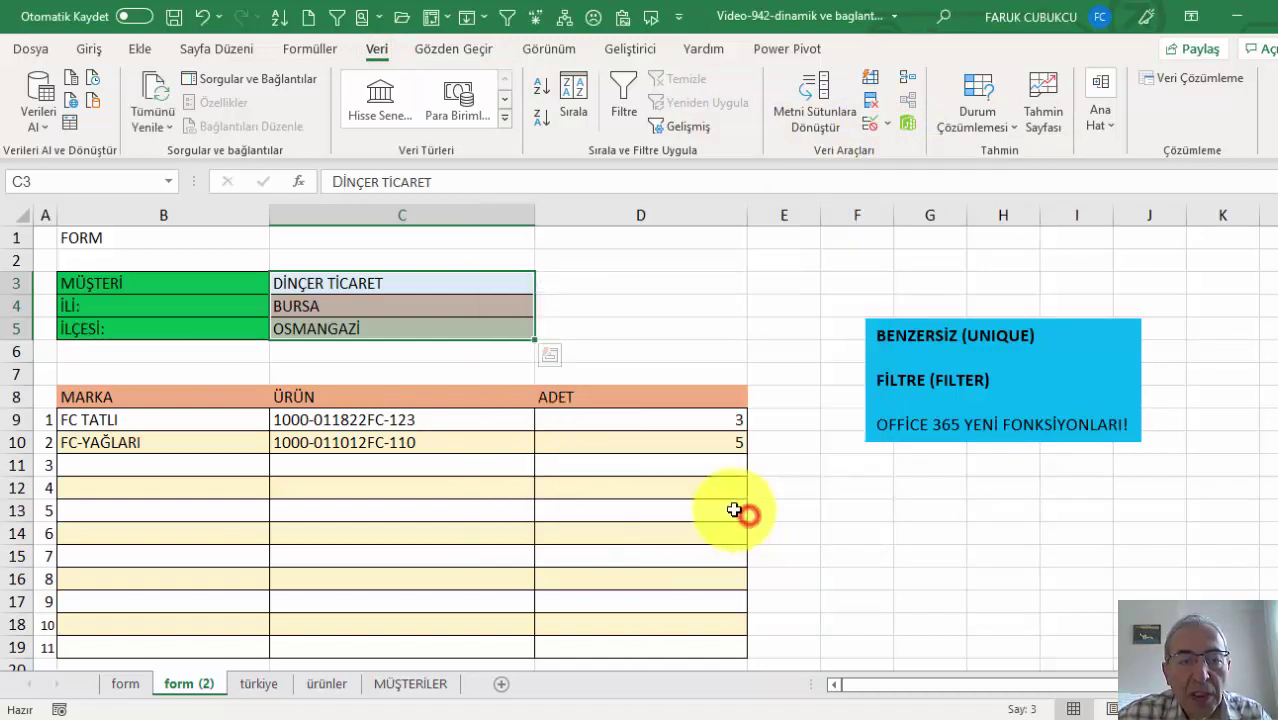
{"action": "left_click_drag", "start_coordinate": [484, 276], "coordinate": [460, 327]}
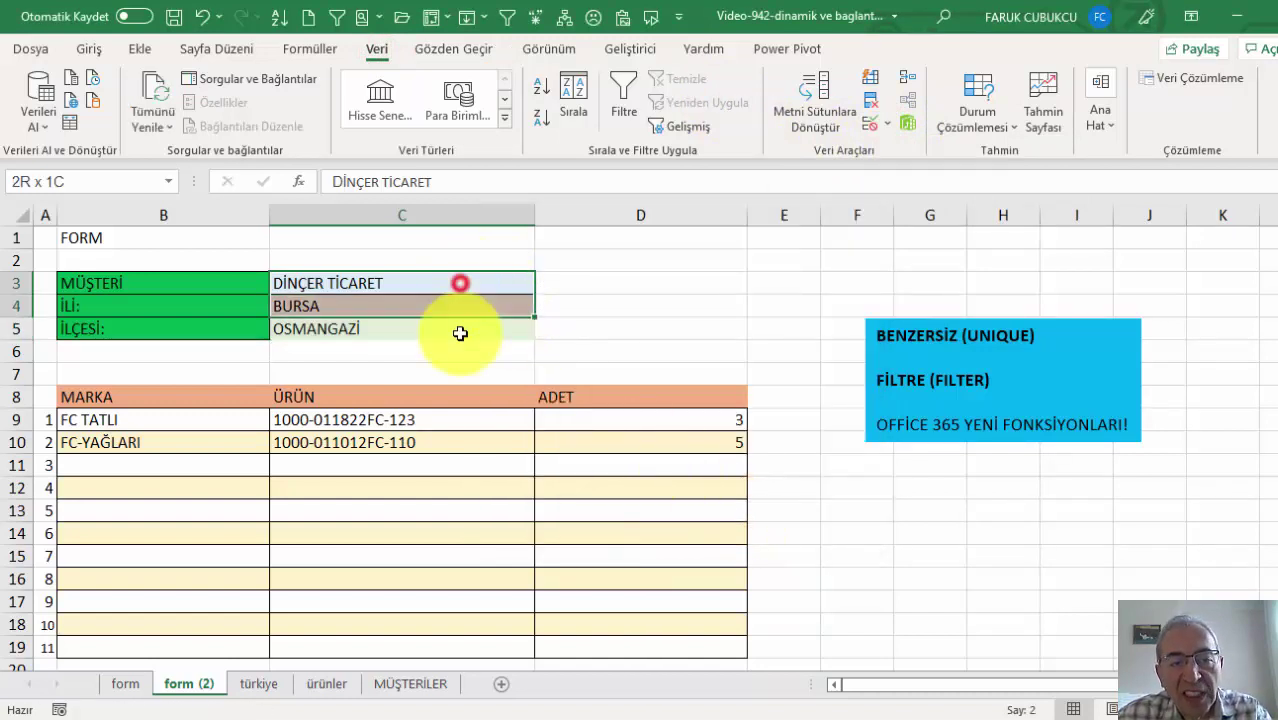
{"action": "key", "text": "Delete"}
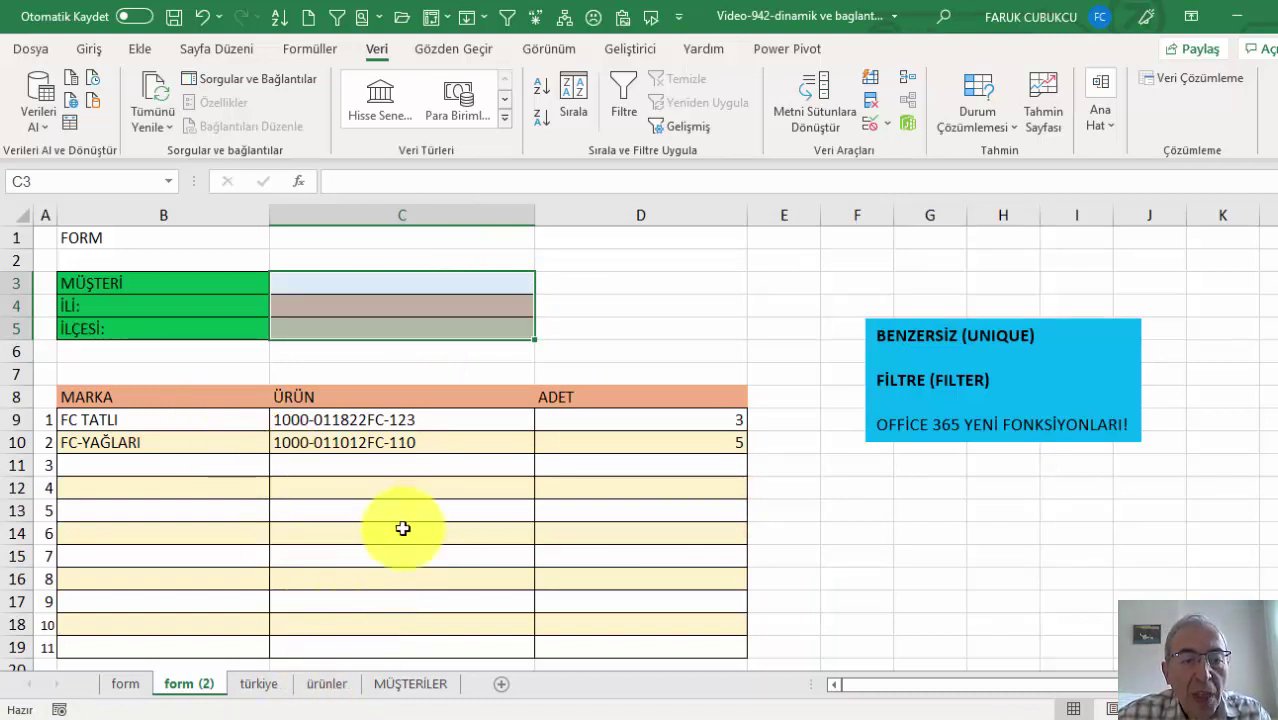
{"action": "left_click", "coordinate": [393, 312]}
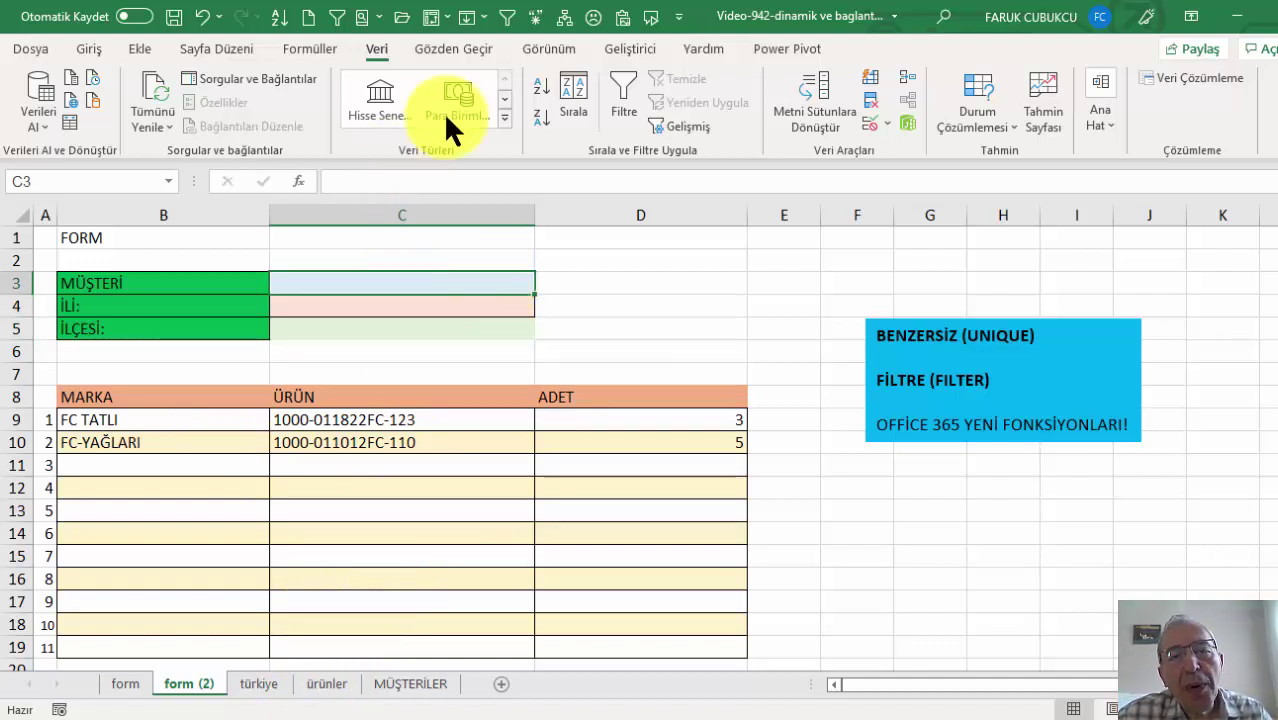
Give C3 a List validation with source =MÜŞTERİLER!$B:$B.
{"action": "left_click", "coordinate": [885, 120]}
{"action": "left_click", "coordinate": [887, 148]}
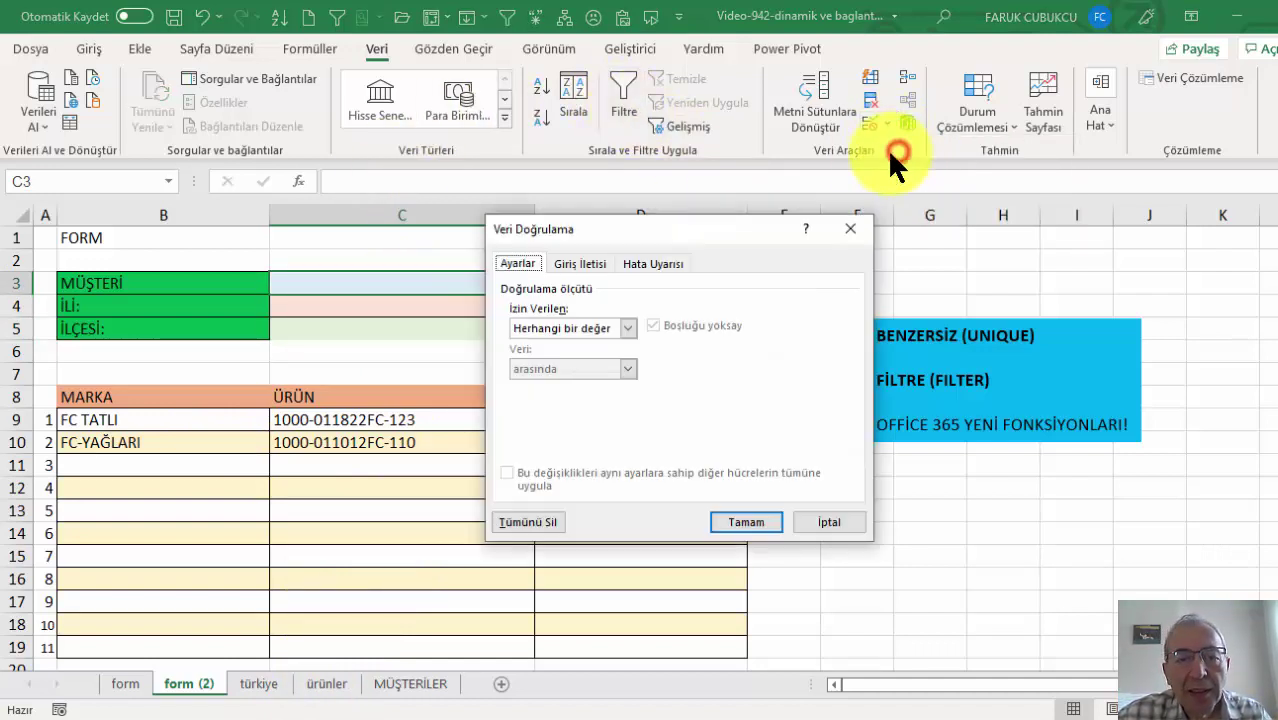
{"action": "left_click", "coordinate": [549, 320]}
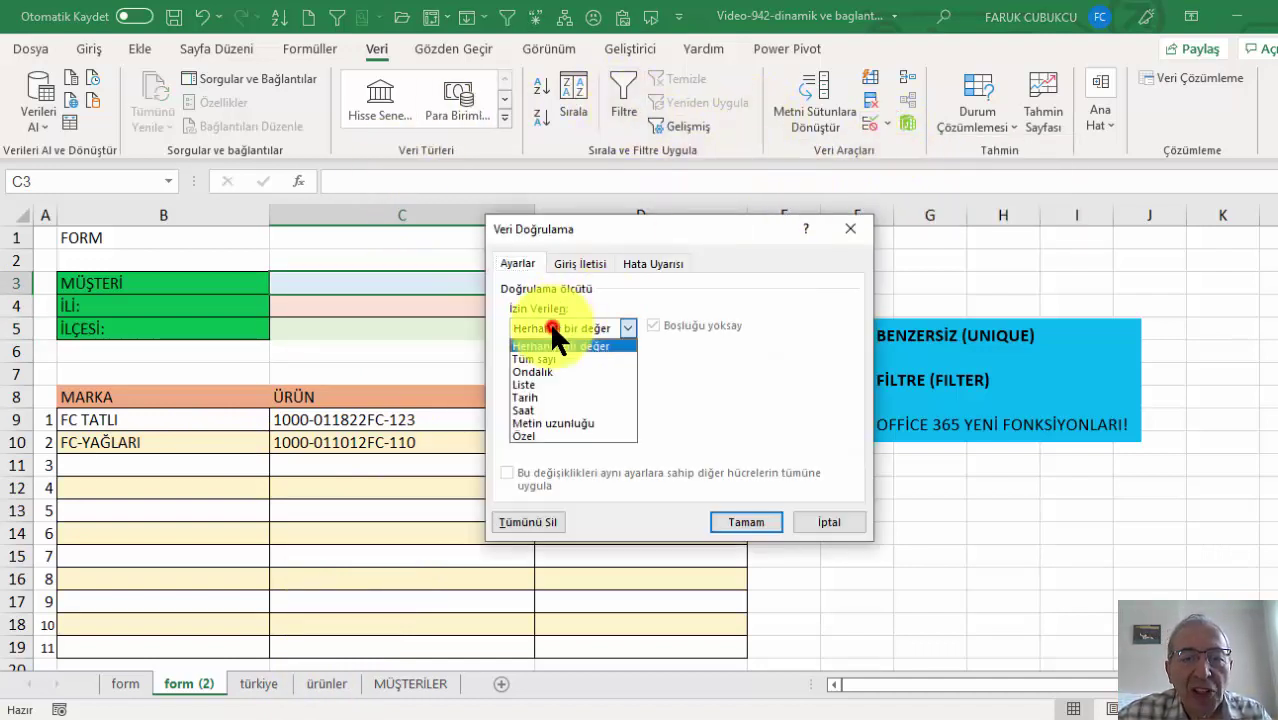
{"action": "left_click", "coordinate": [553, 379]}
{"action": "left_click", "coordinate": [542, 406]}
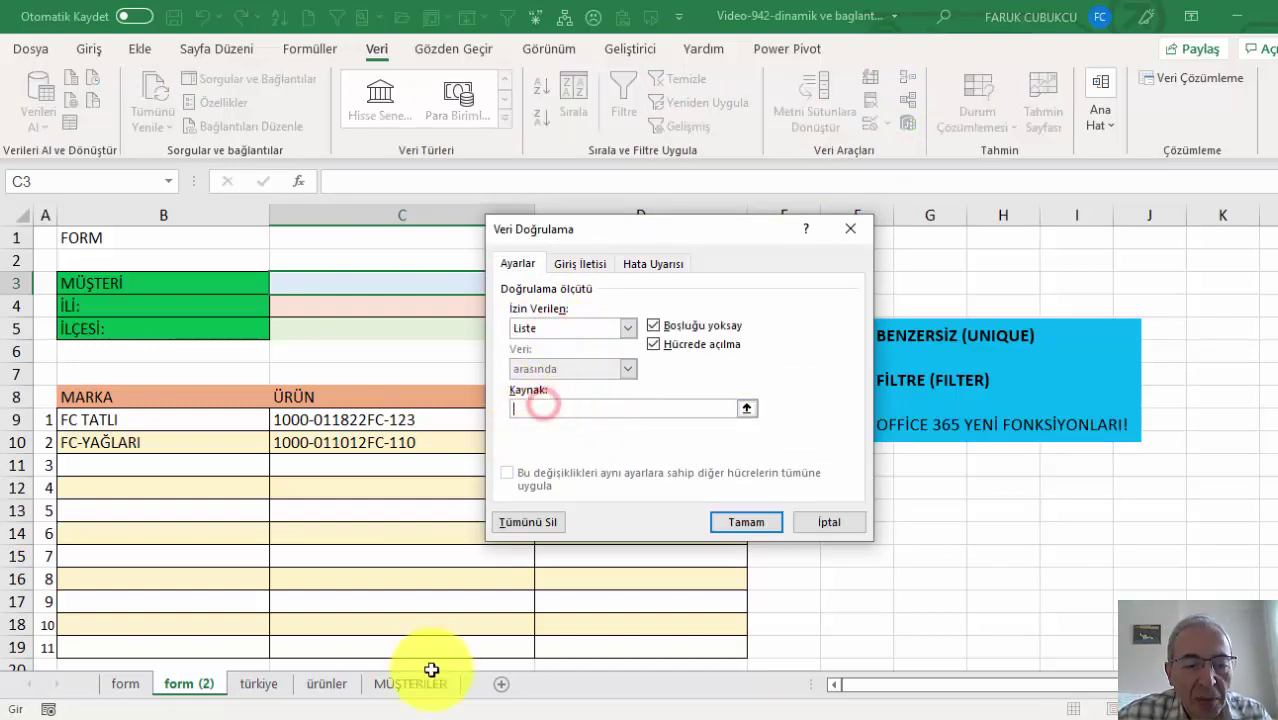
{"action": "left_click", "coordinate": [410, 684]}
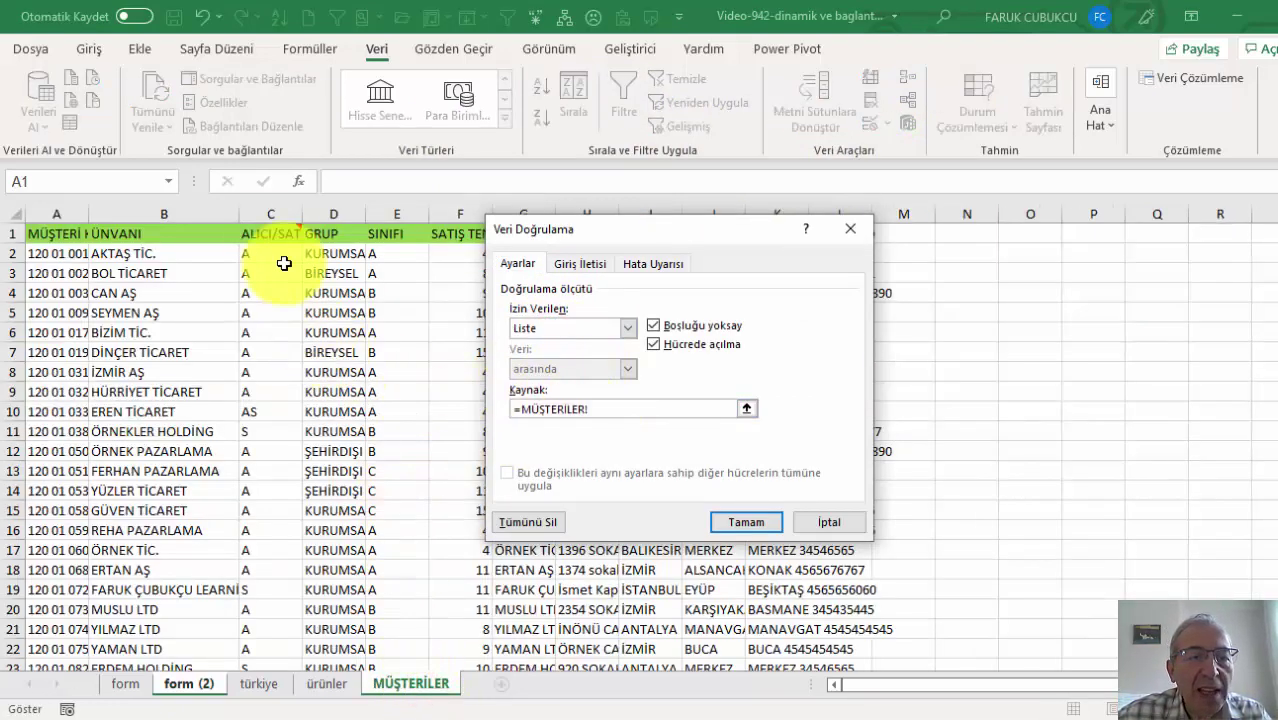
{"action": "left_click", "coordinate": [181, 212]}
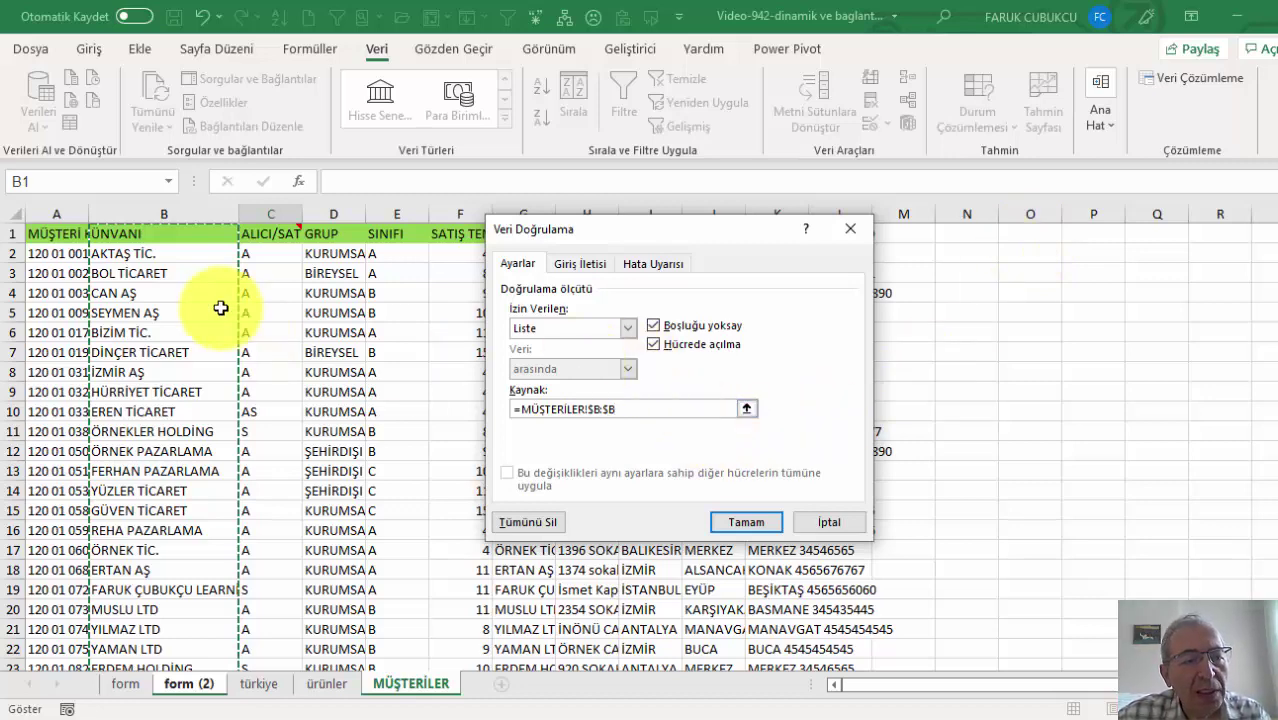
{"action": "scroll", "coordinate": [220, 308], "scroll_direction": "down", "scroll_amount": 3}
{"action": "scroll", "coordinate": [171, 365], "scroll_direction": "up", "scroll_amount": 3}
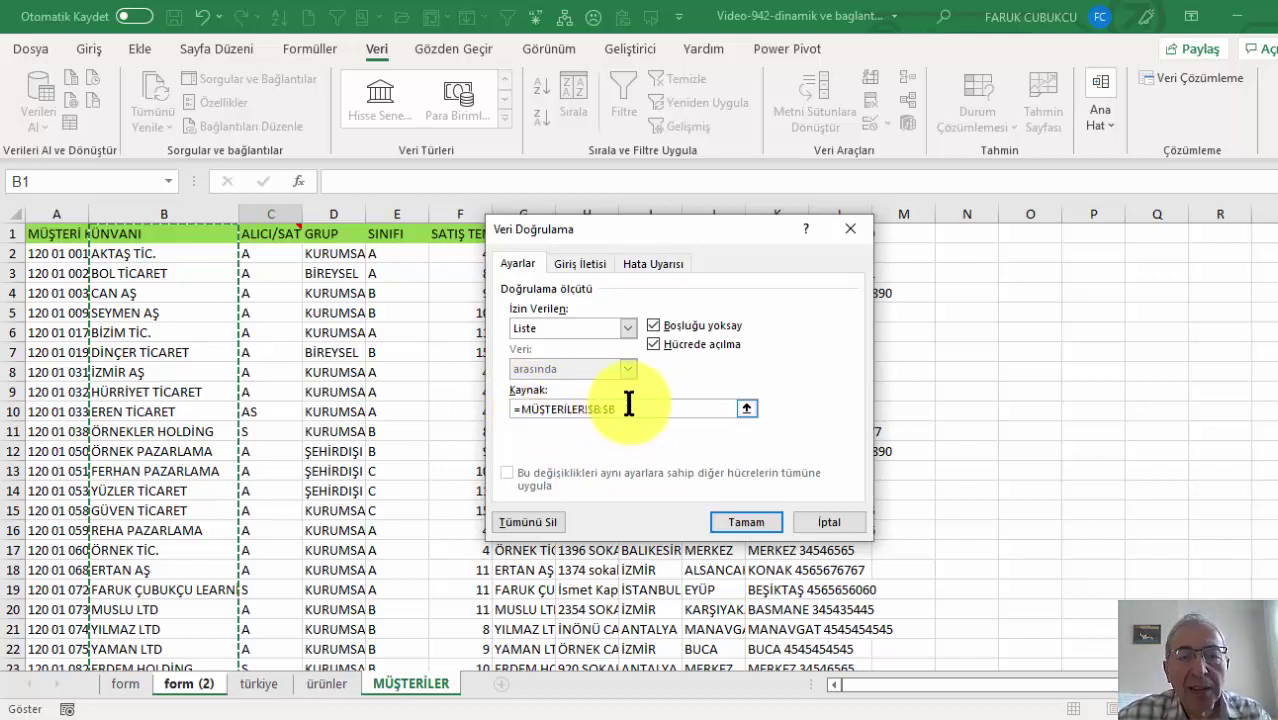
{"action": "key", "text": "BackSpace"}
{"action": "type", "text": "B"}
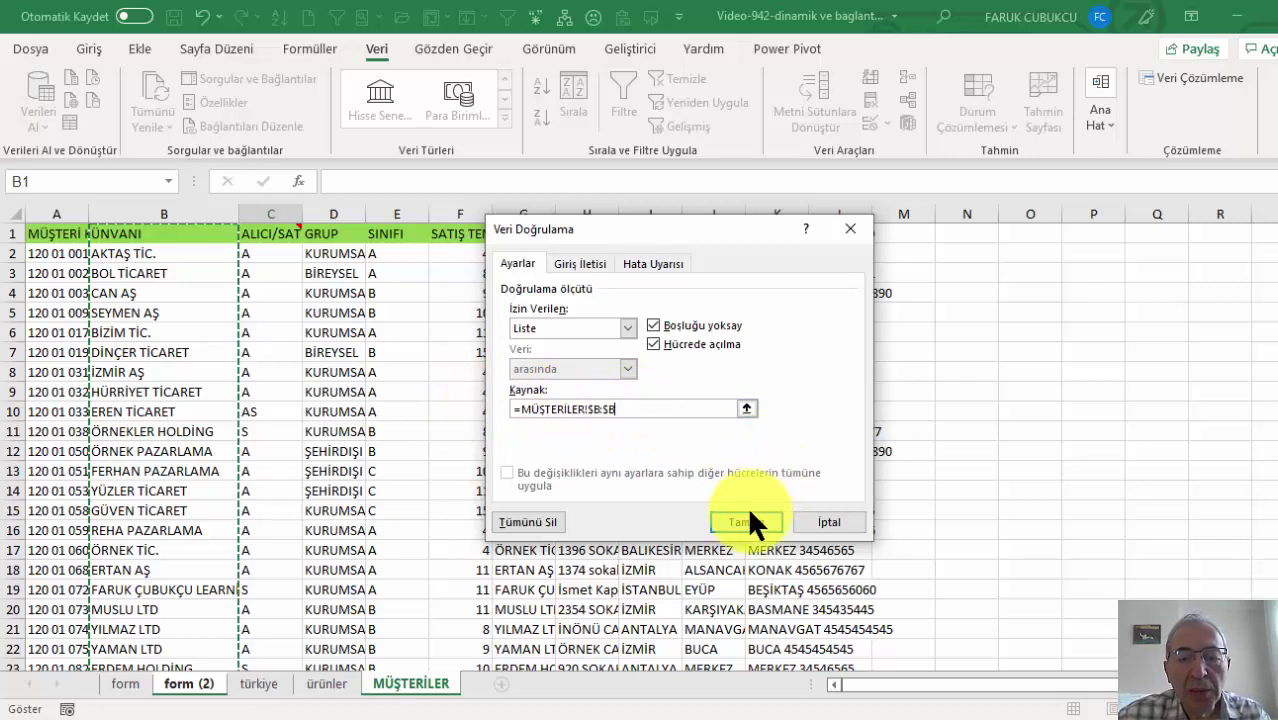
{"action": "left_click", "coordinate": [749, 516]}
Choose BOL TİCARET as the customer in C3.
{"action": "left_click", "coordinate": [548, 284]}
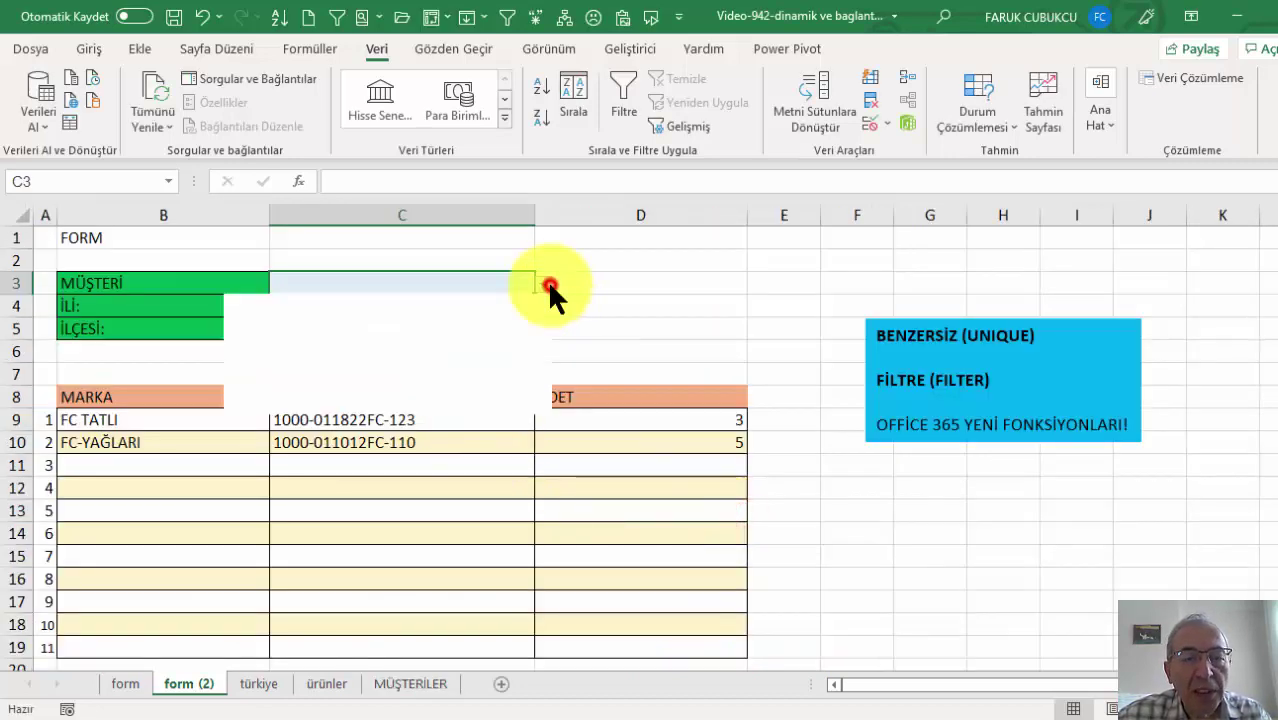
{"action": "left_click", "coordinate": [455, 329]}
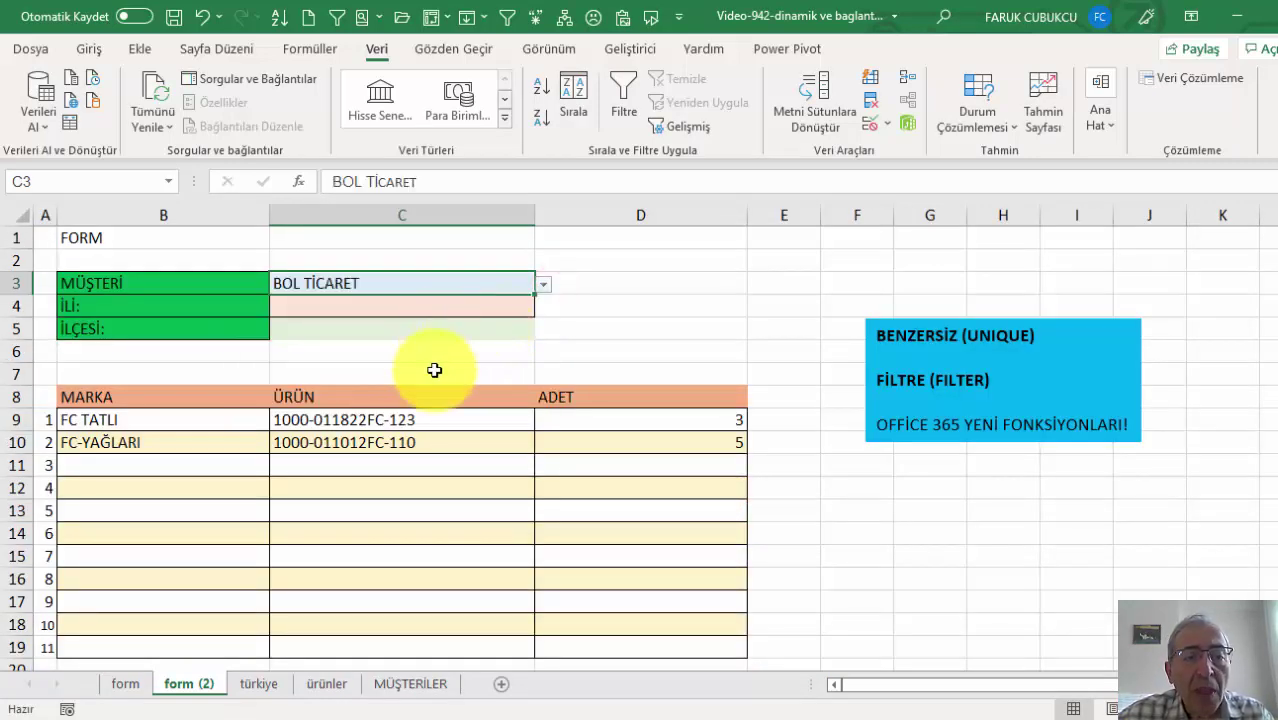
{"action": "left_click", "coordinate": [430, 304]}
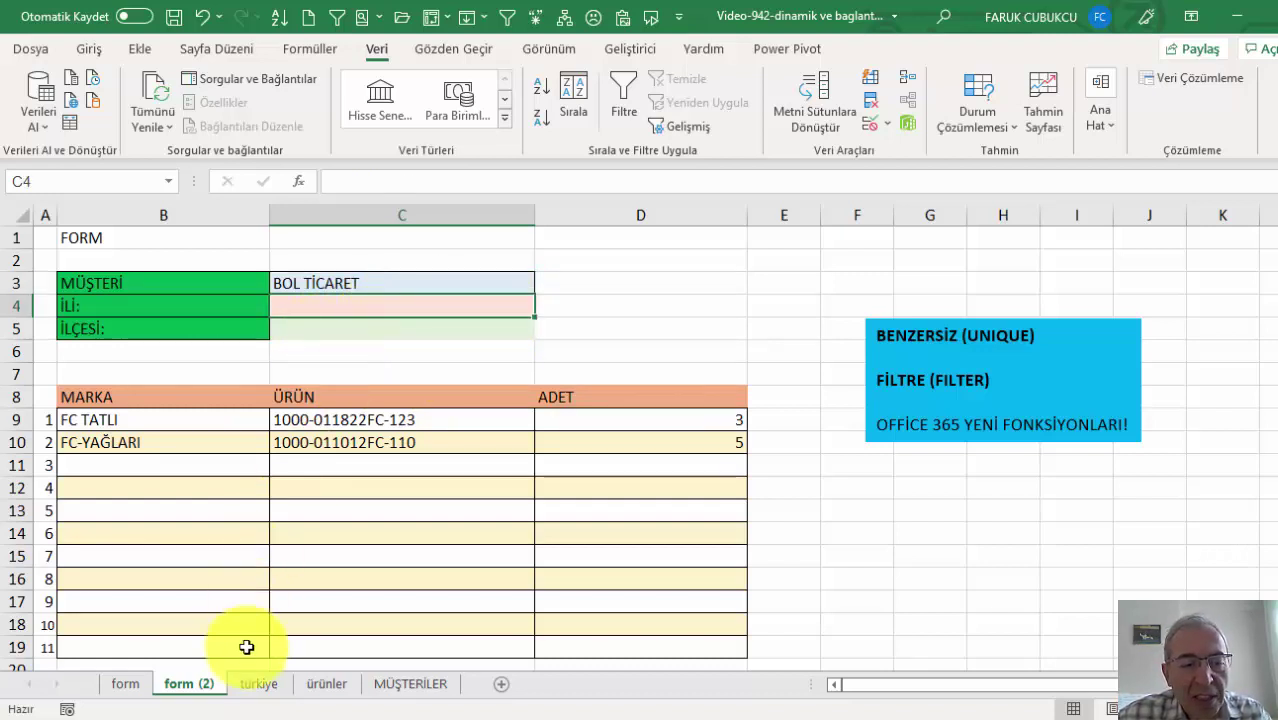
Copy the türkiye sheet as türkiye (2) and delete its columns N through P.
{"action": "left_click", "coordinate": [252, 683]}
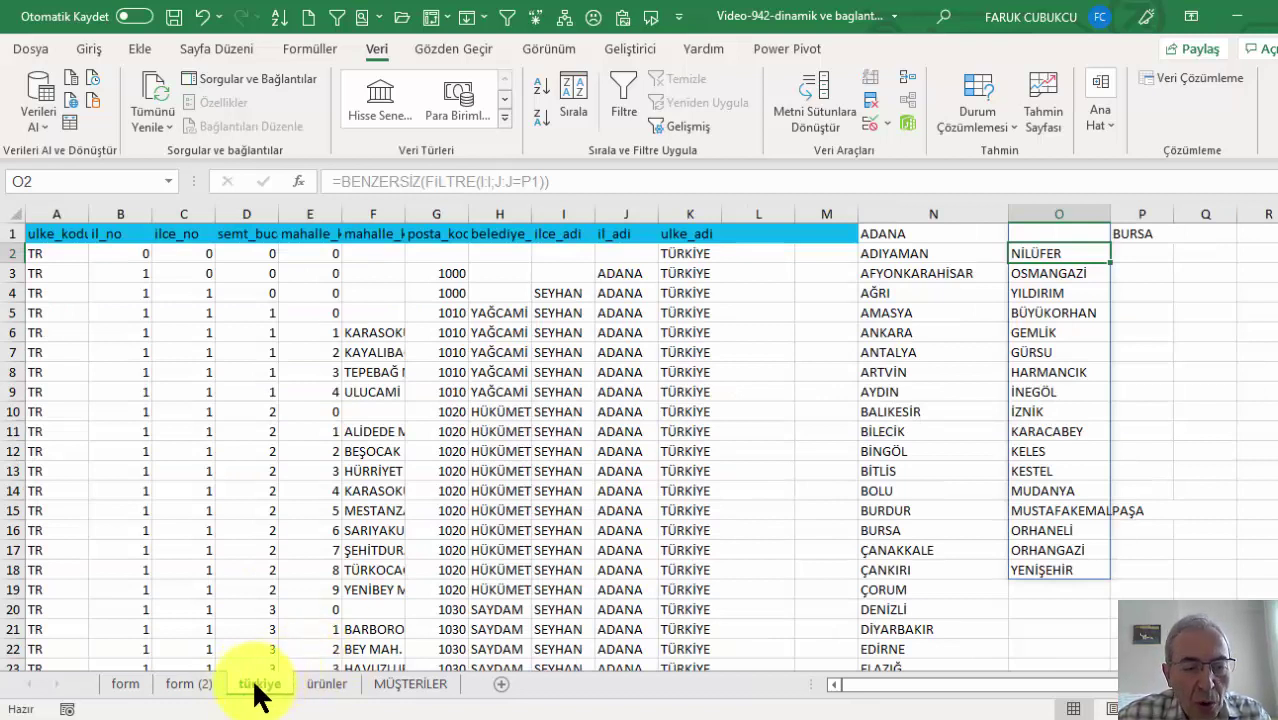
{"action": "left_click_drag", "start_coordinate": [255, 680], "coordinate": [356, 693]}
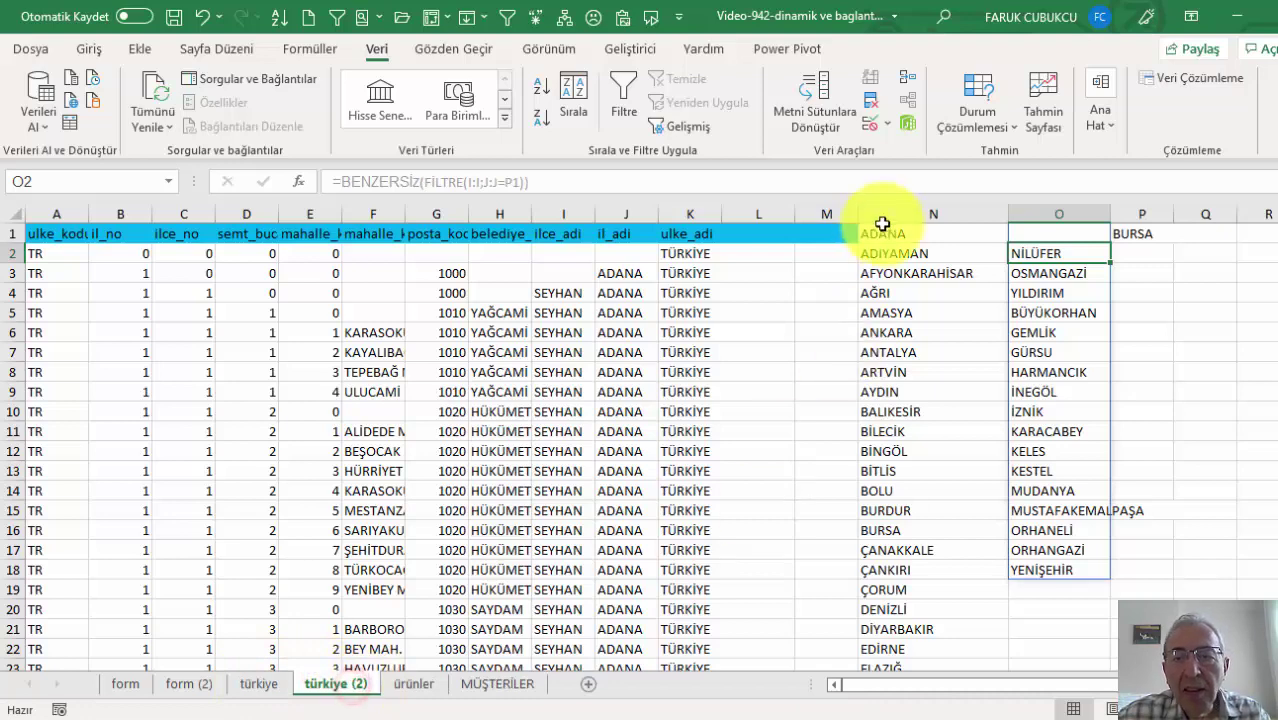
{"action": "left_click_drag", "start_coordinate": [884, 212], "coordinate": [1152, 210]}
{"action": "right_click", "coordinate": [1152, 212]}
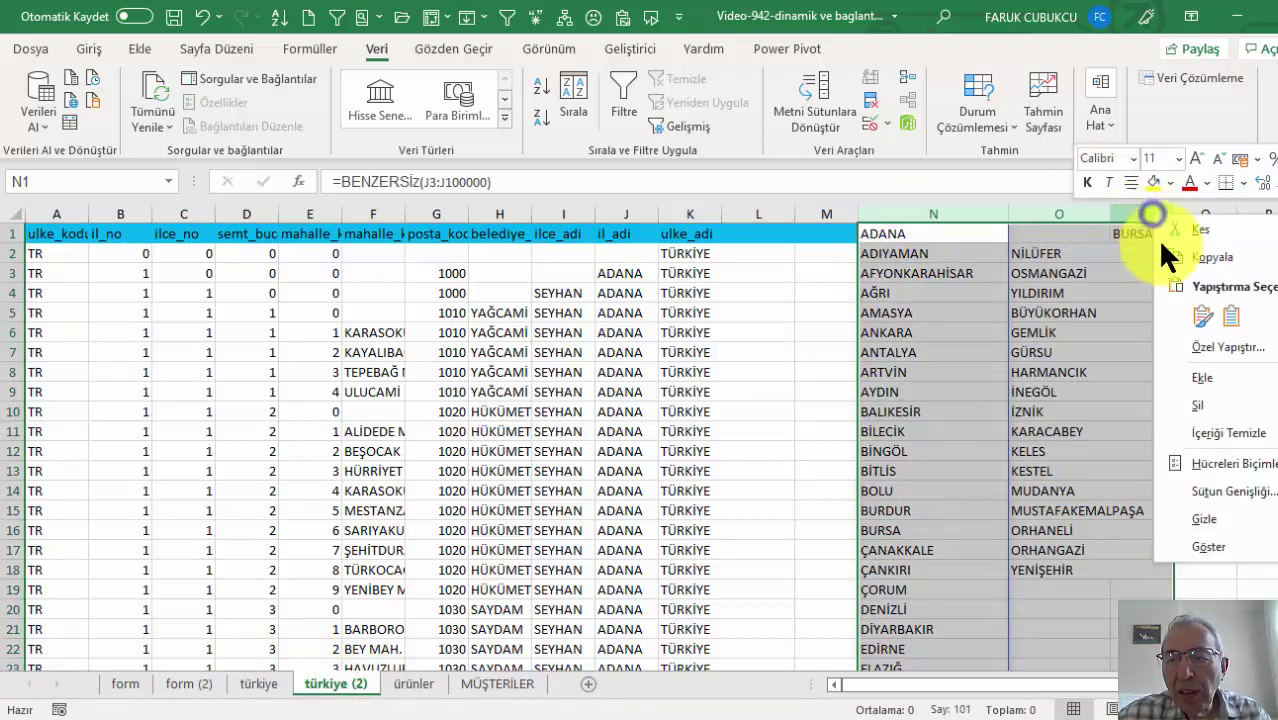
{"action": "left_click", "coordinate": [1206, 400]}
{"action": "left_click", "coordinate": [680, 325]}
{"action": "scroll", "coordinate": [528, 342], "scroll_direction": "down", "scroll_amount": 6}
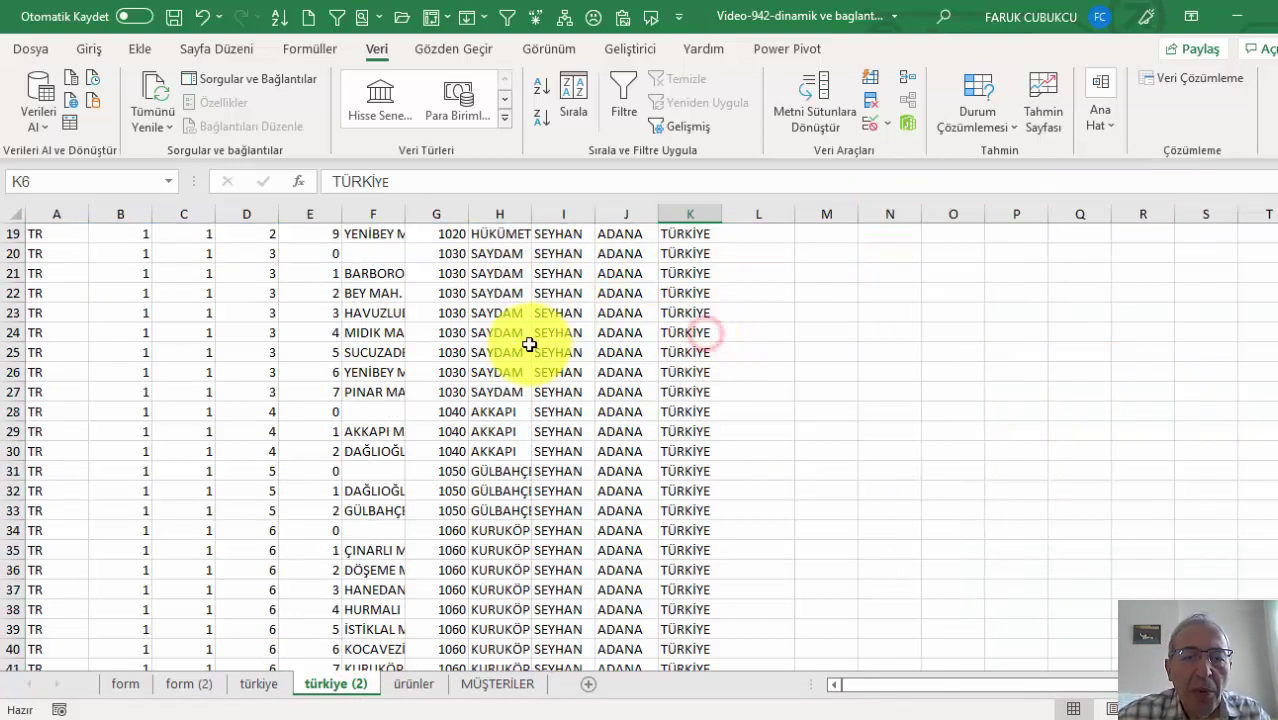
{"action": "scroll", "coordinate": [528, 342], "scroll_direction": "down", "scroll_amount": 6}
{"action": "scroll", "coordinate": [579, 356], "scroll_direction": "up", "scroll_amount": 9}
{"action": "scroll", "coordinate": [563, 328], "scroll_direction": "up", "scroll_amount": 3}
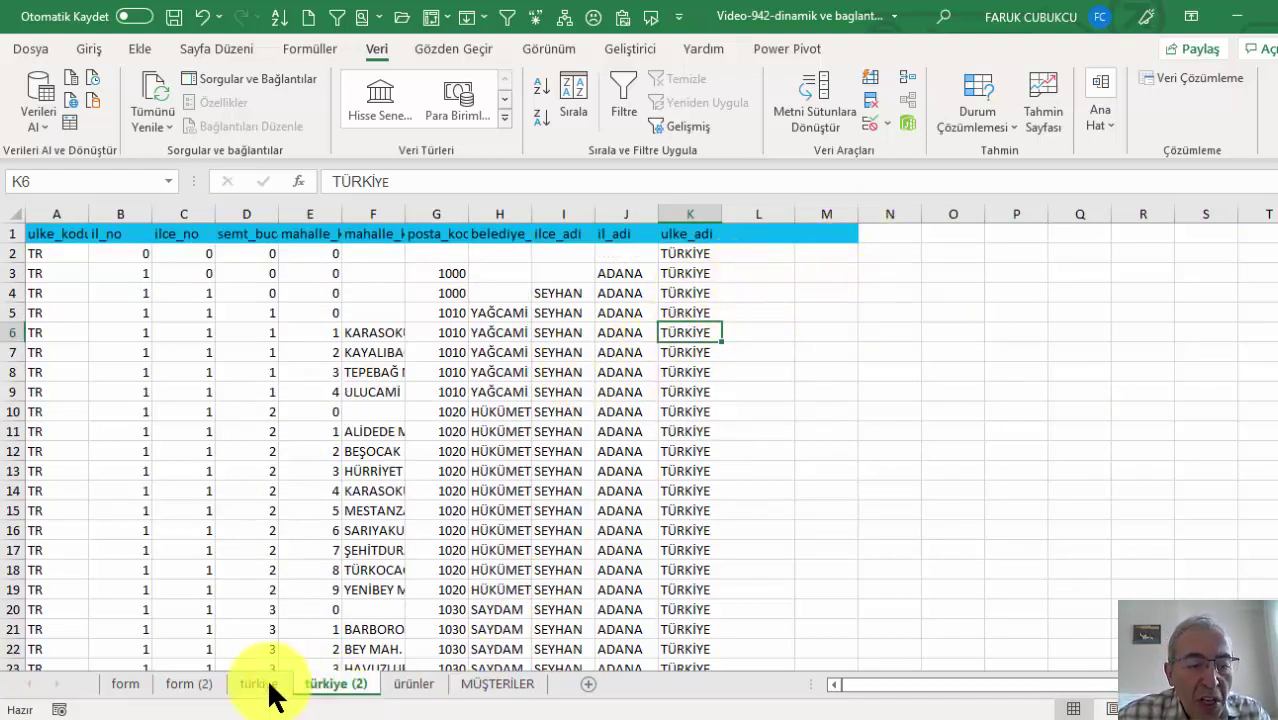
Check province cell C4 on the original form, then return to türkiye (2).
{"action": "left_click", "coordinate": [143, 683]}
{"action": "left_click", "coordinate": [392, 309]}
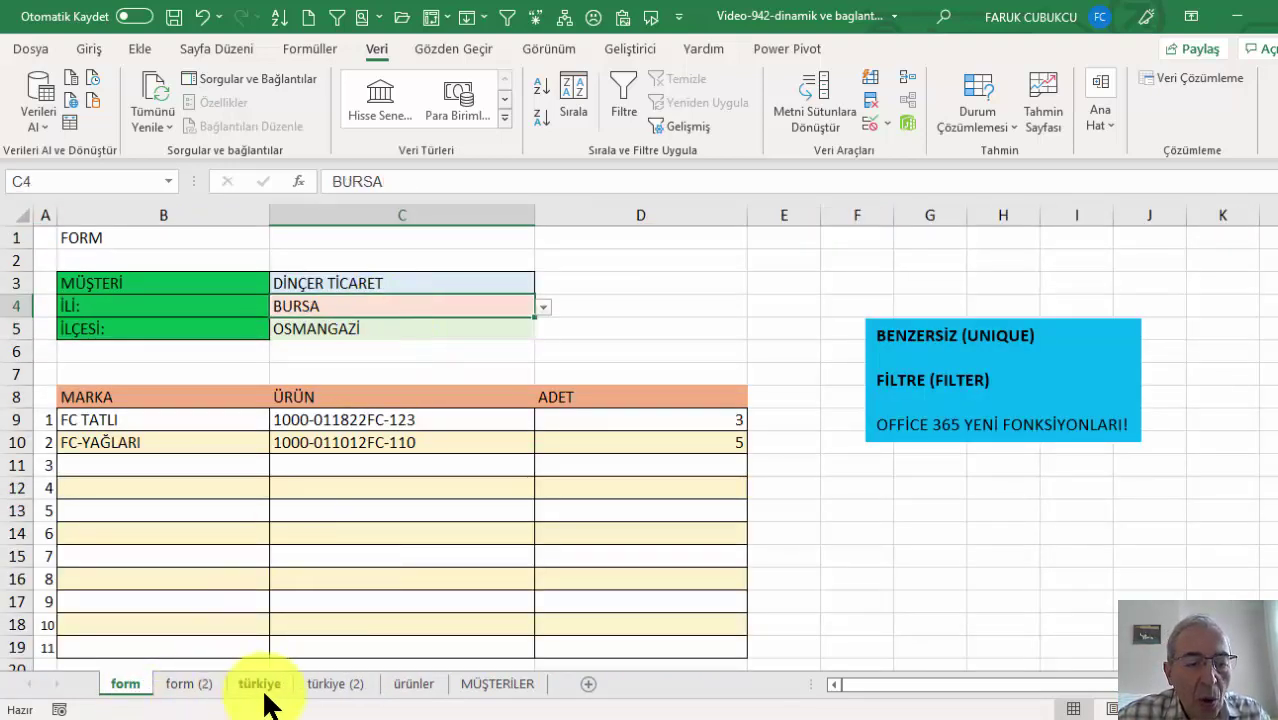
{"action": "left_click", "coordinate": [335, 684]}
Enter =BENZERSİZ(J:J) in O1 and widen column O for the province names.
{"action": "left_click", "coordinate": [962, 234]}
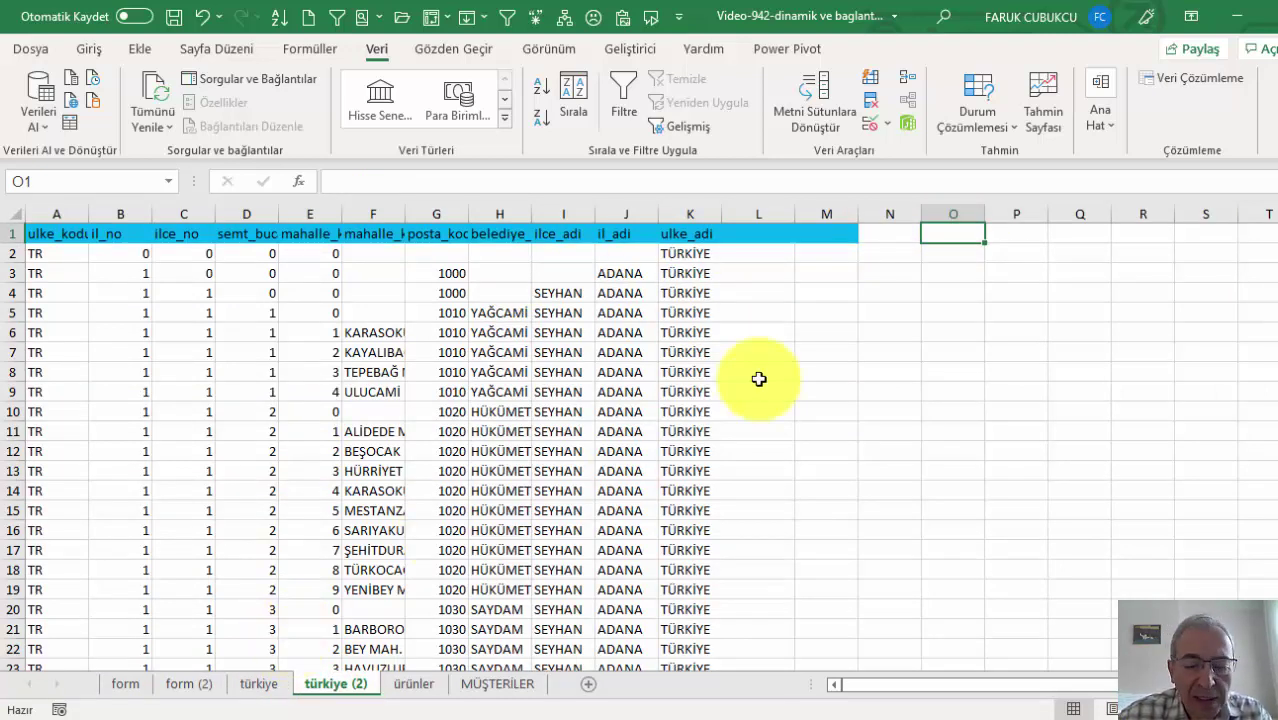
{"action": "type", "text": "=be"}
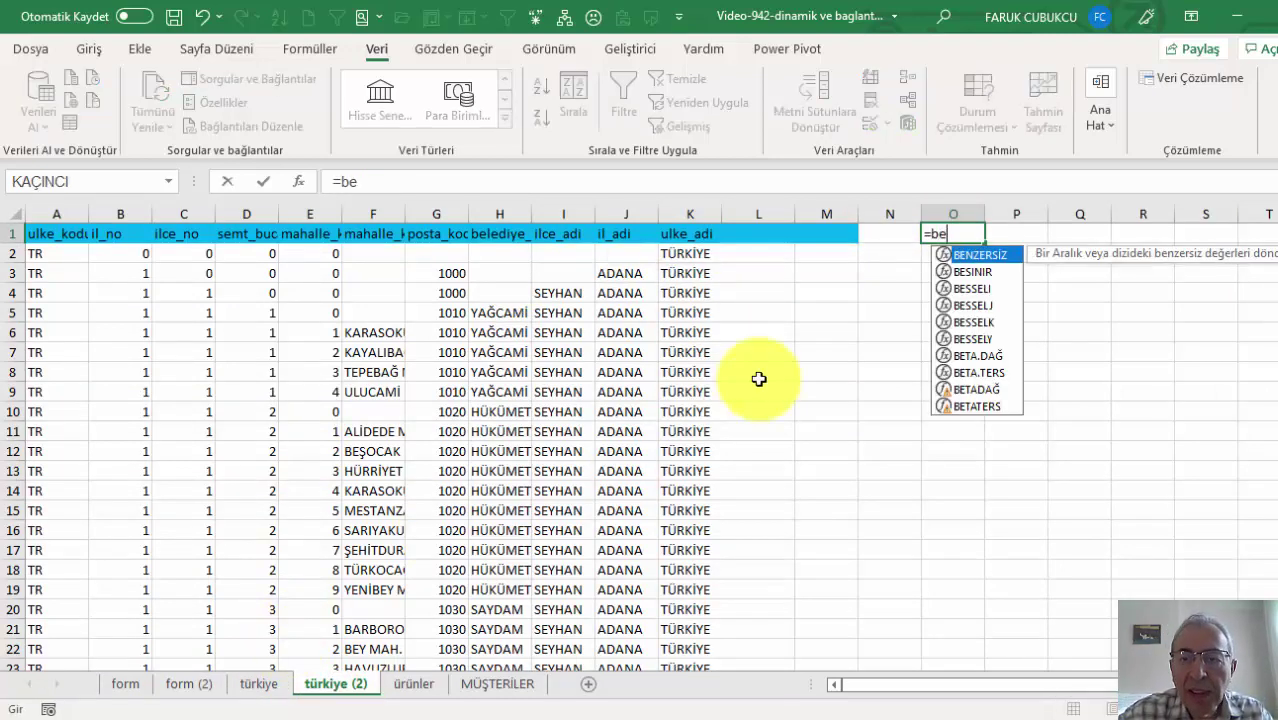
{"action": "key", "text": "Tab"}
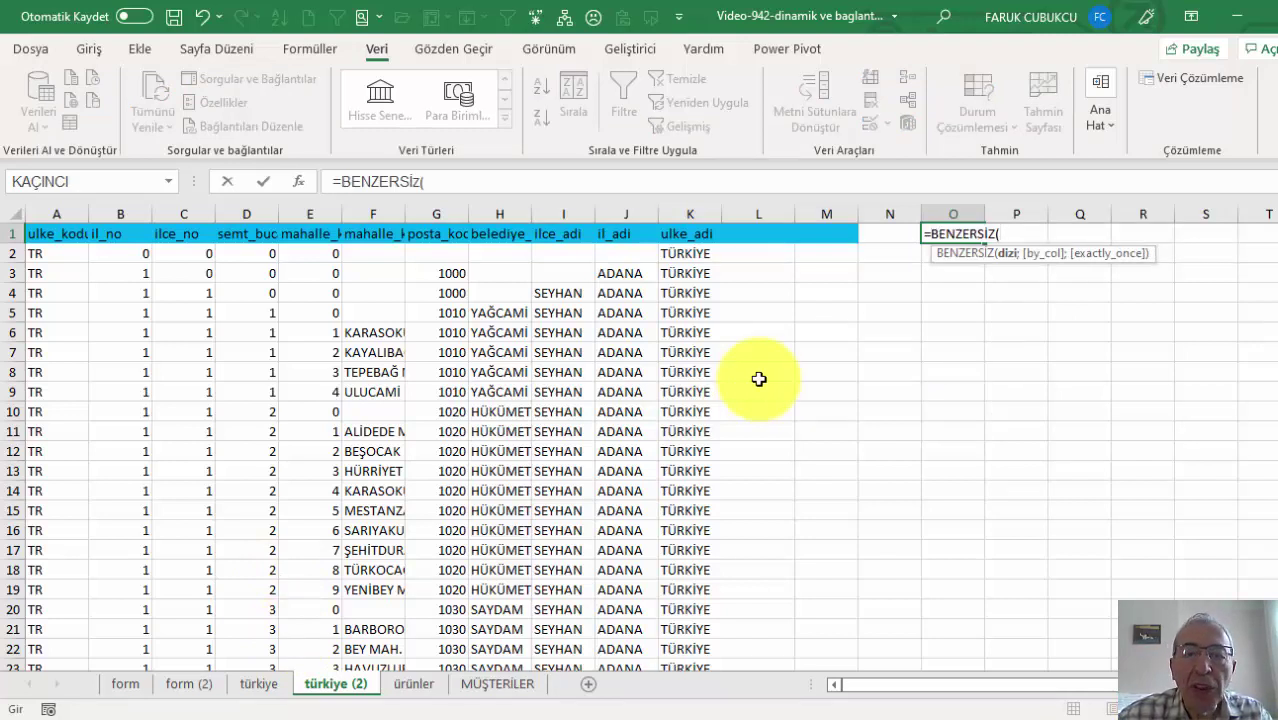
{"action": "left_click", "coordinate": [617, 215]}
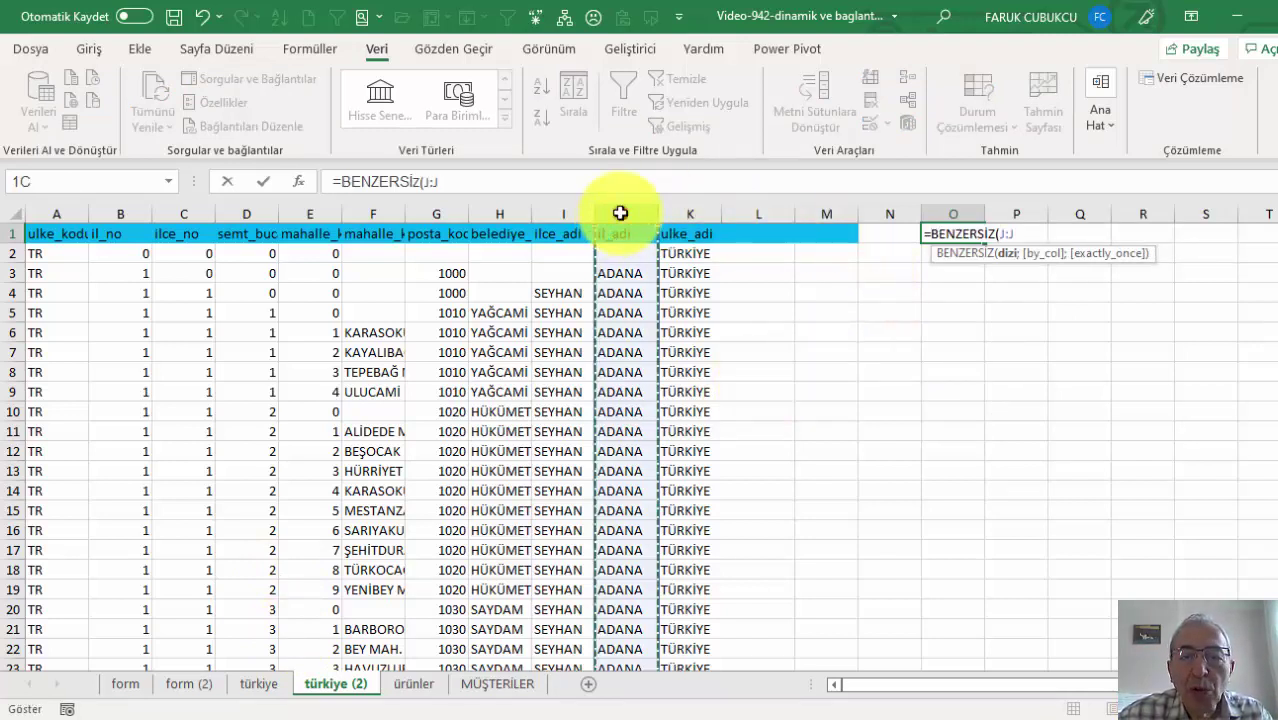
{"action": "key", "text": "Return"}
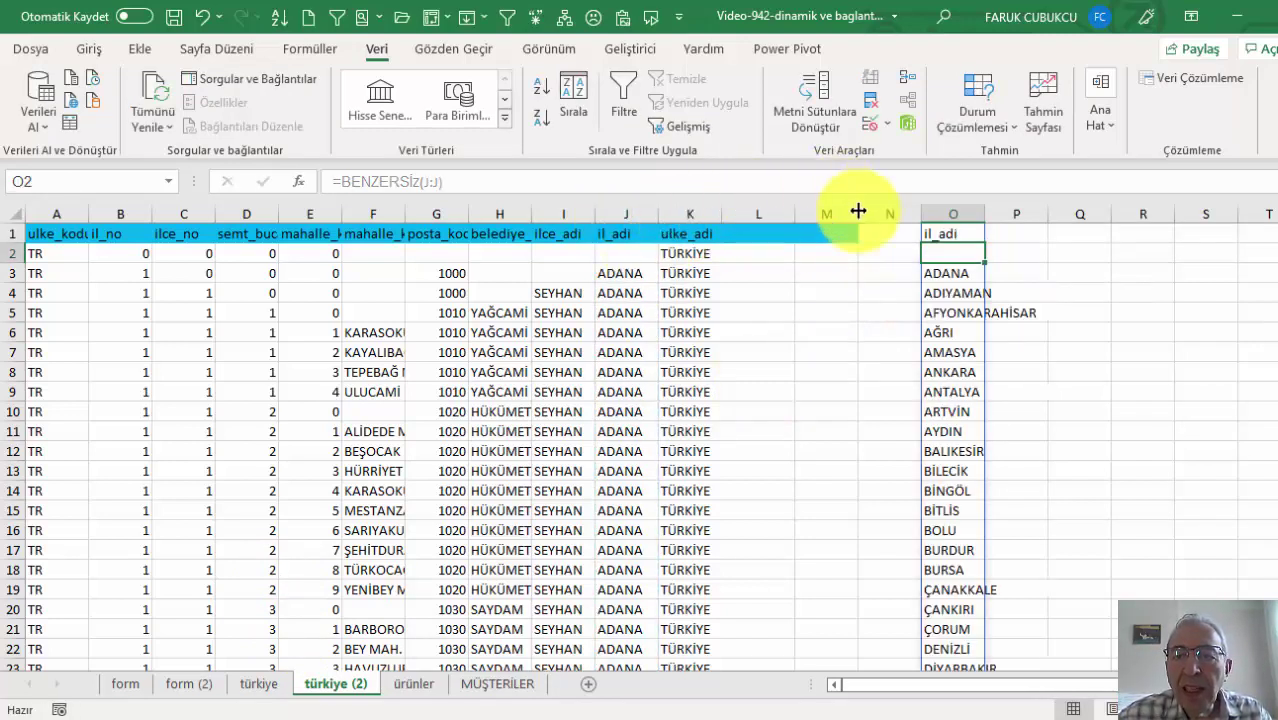
{"action": "left_click_drag", "start_coordinate": [985, 214], "coordinate": [1089, 214]}
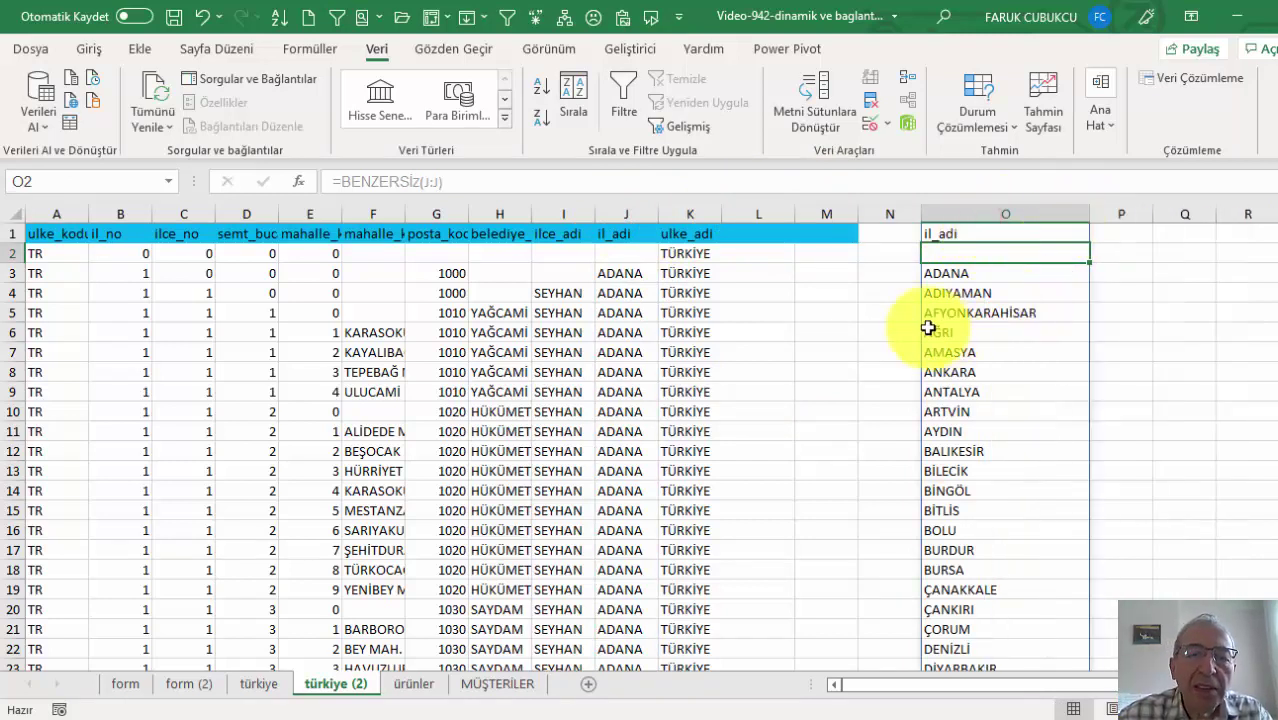
Try wrapping the O1 formula in SIRALI, then undo it.
{"action": "left_click", "coordinate": [959, 232]}
{"action": "left_click", "coordinate": [960, 275]}
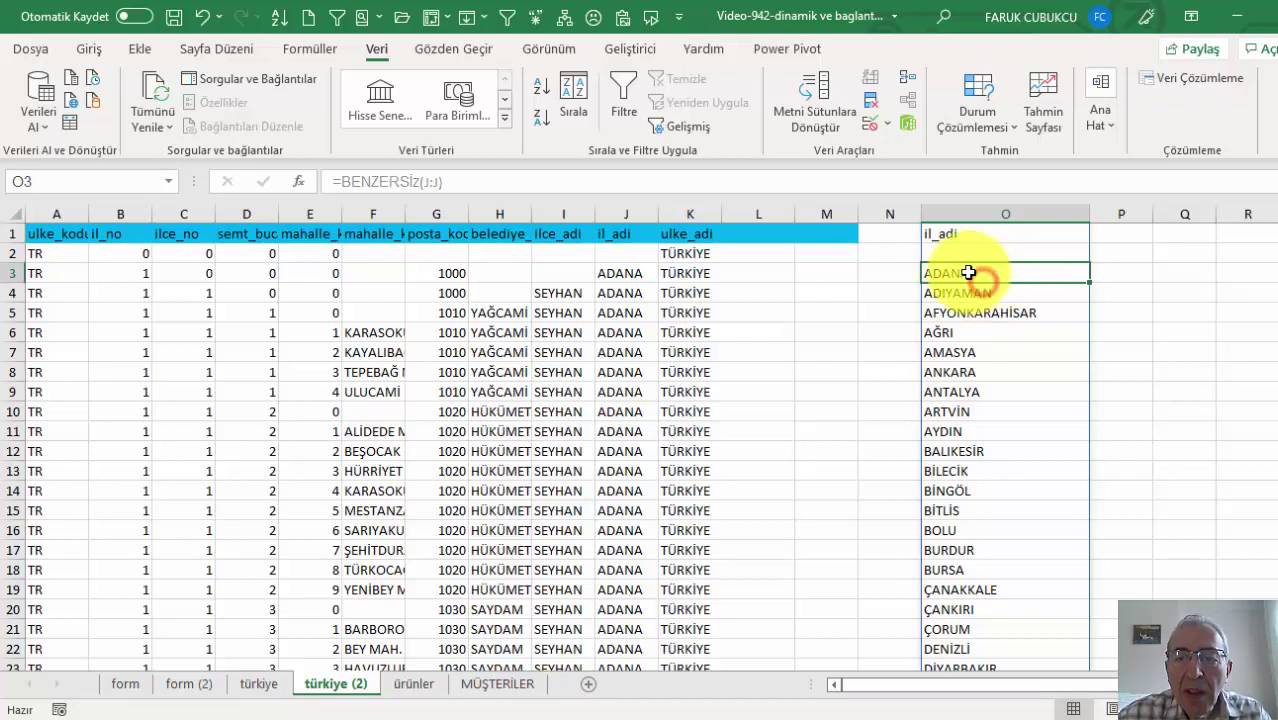
{"action": "double_click", "coordinate": [959, 236]}
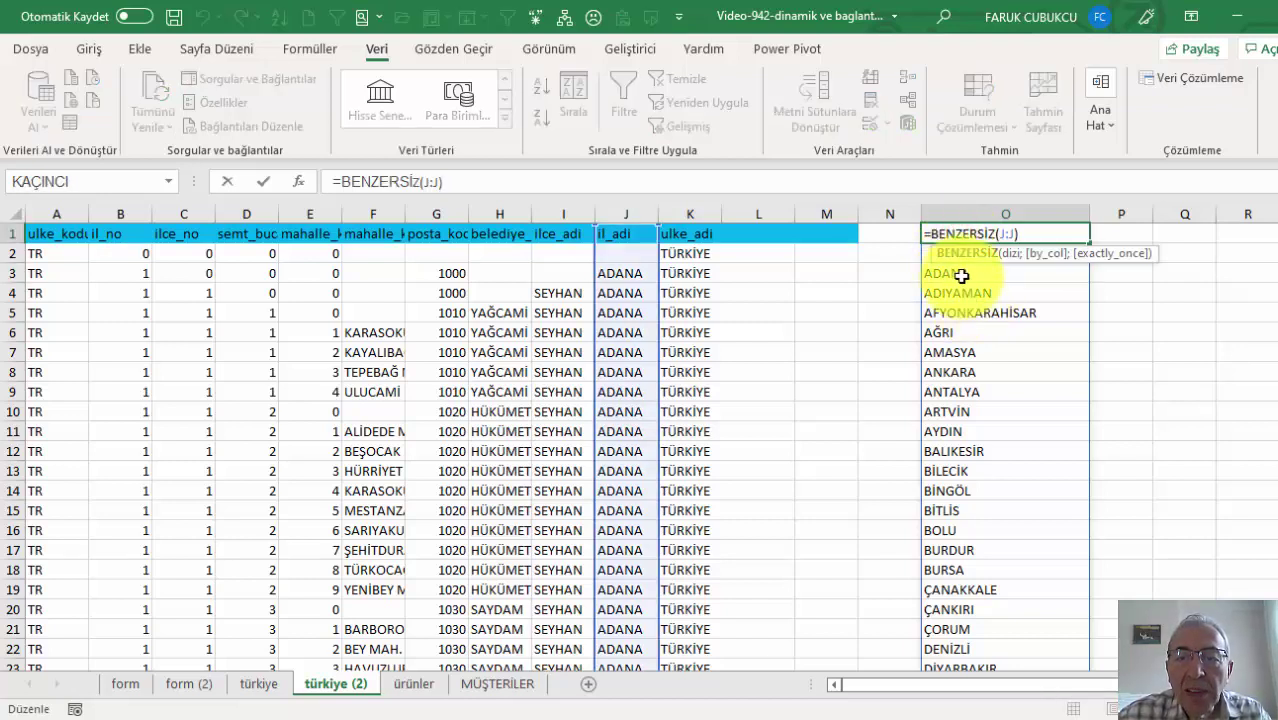
{"action": "left_click", "coordinate": [928, 234]}
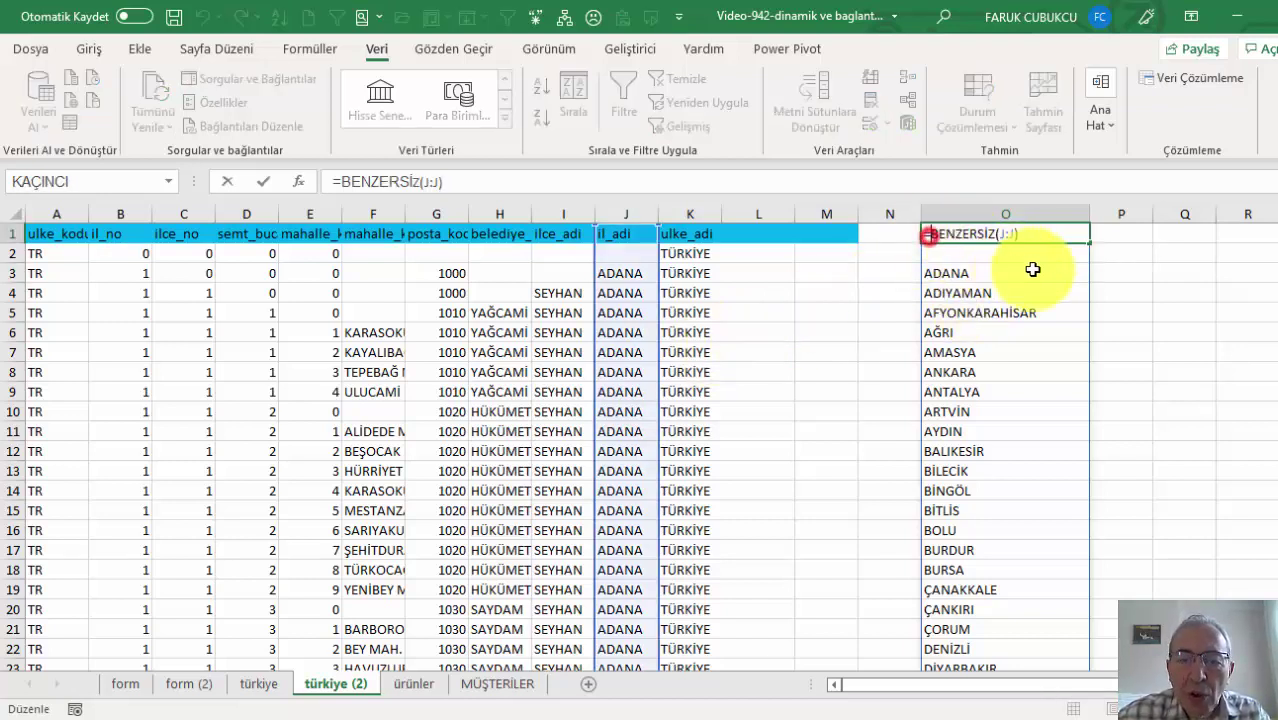
{"action": "type", "text": "sı"}
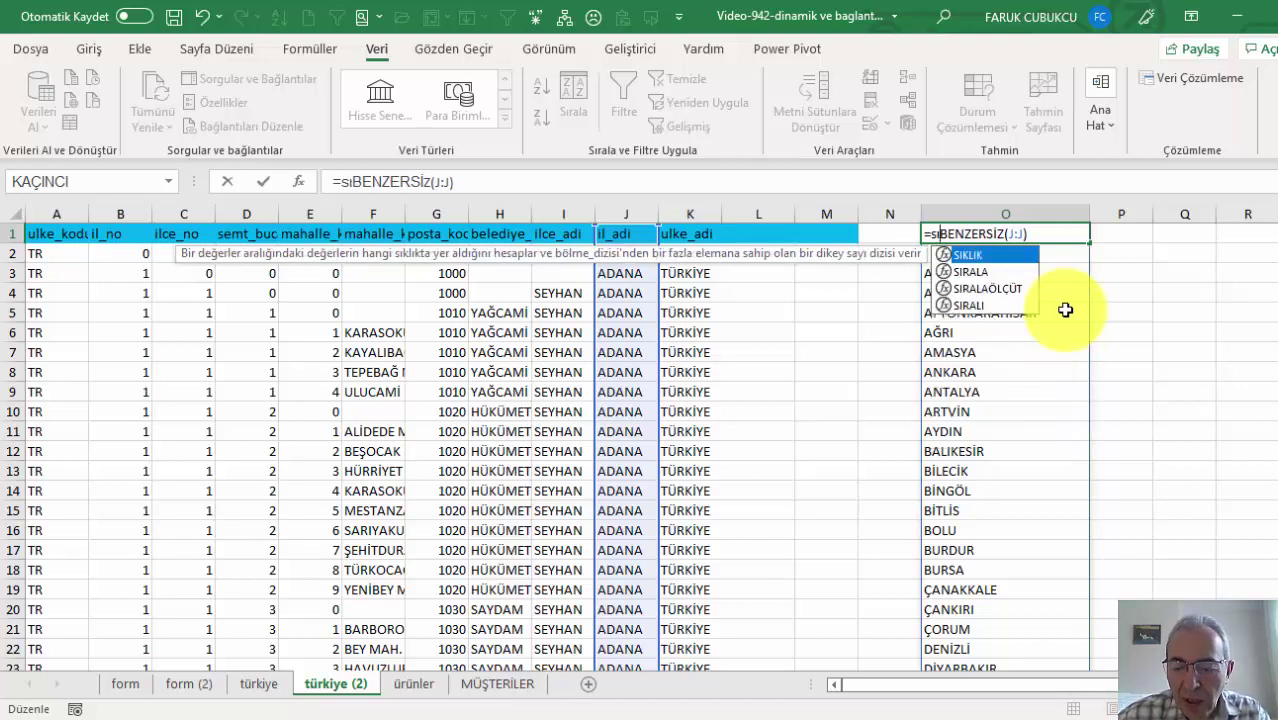
{"action": "key", "text": "Down"}
{"action": "key", "text": "Down"}
{"action": "key", "text": "Down"}
{"action": "key", "text": "Tab"}
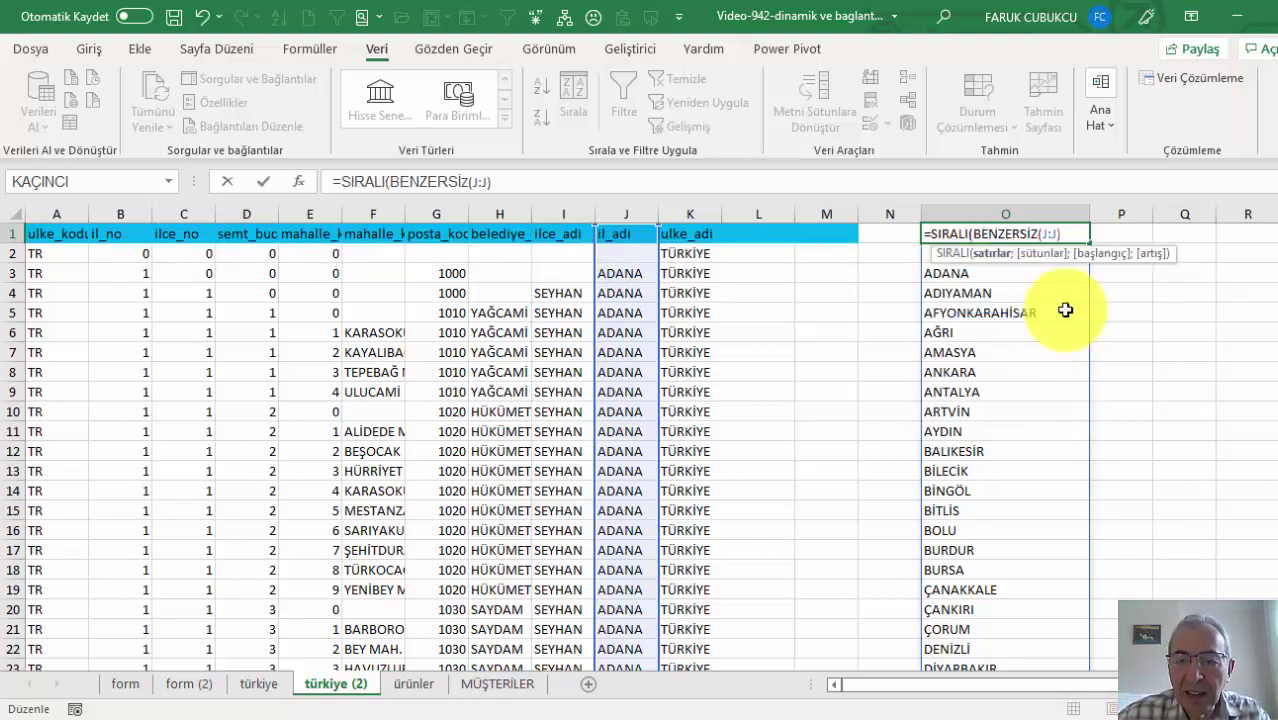
{"action": "key", "text": "Return"}
{"action": "key", "text": "Return"}
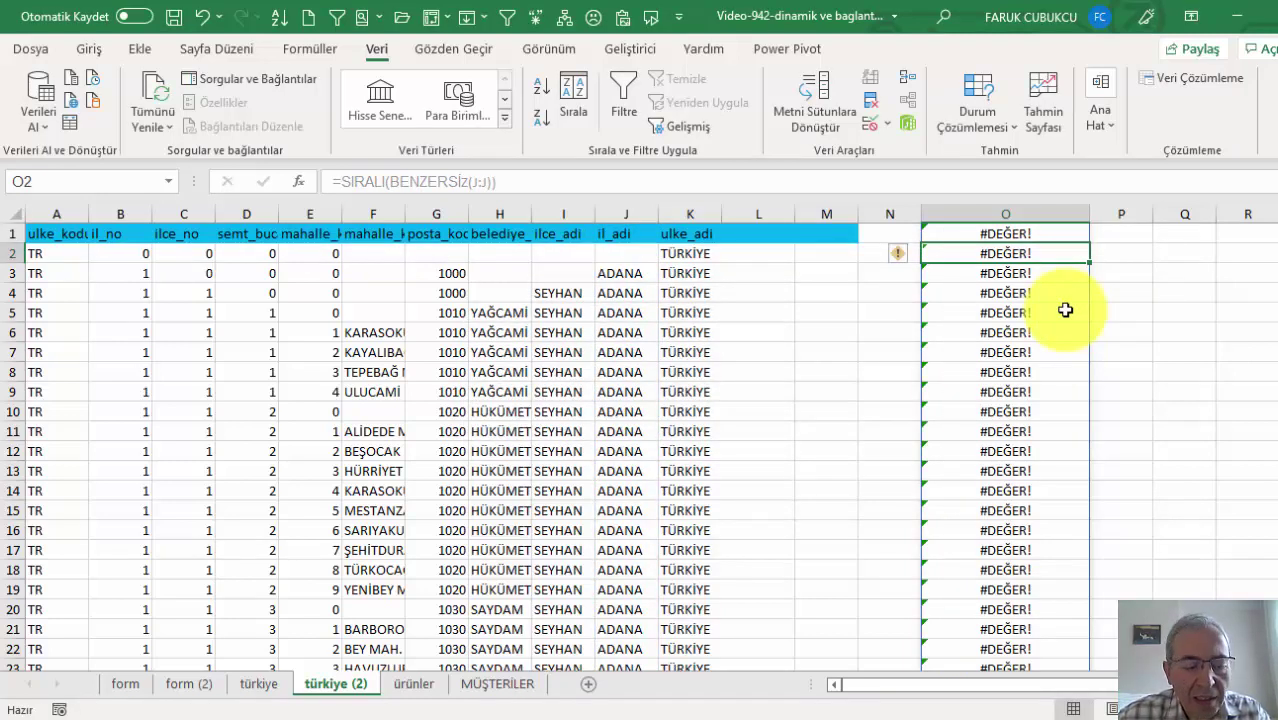
{"action": "key", "text": "ctrl+z"}
{"action": "key", "text": "ctrl+z"}
Wrap O1 in SIRALA to get =SIRALA(BENZERSİZ(J:J)), accepting Excel's correction.
{"action": "double_click", "coordinate": [970, 234]}
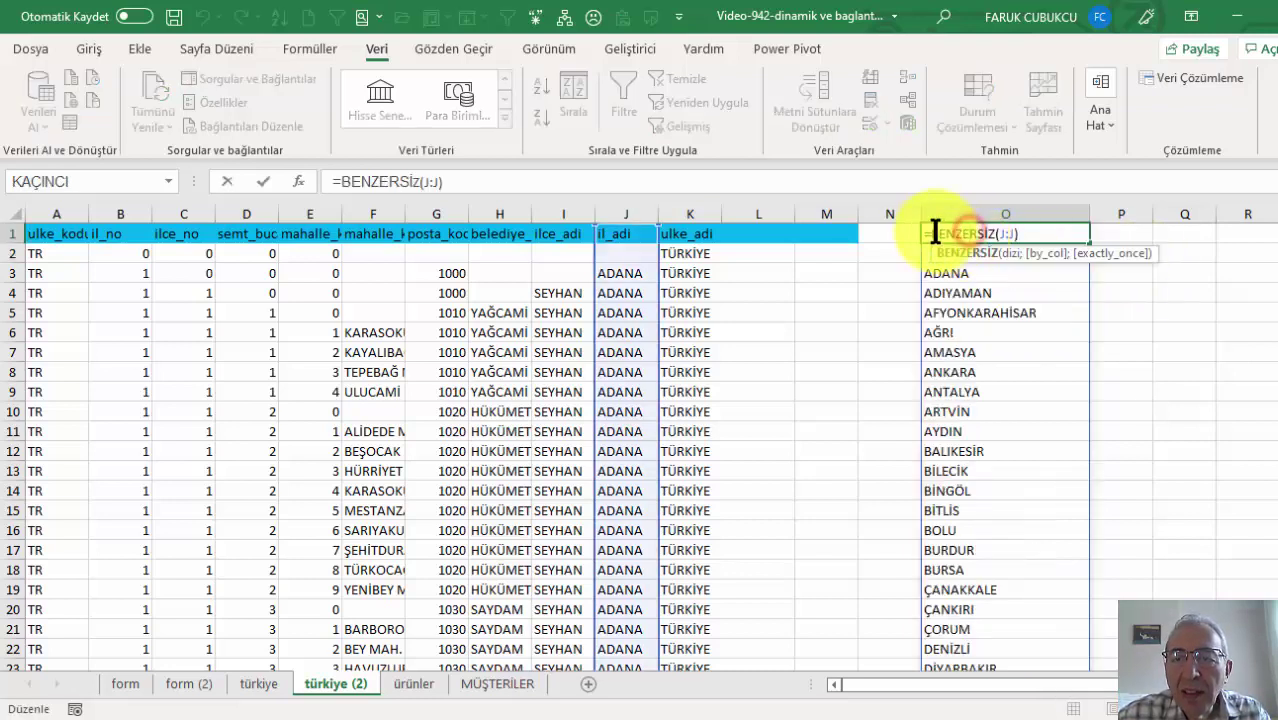
{"action": "left_click", "coordinate": [933, 236]}
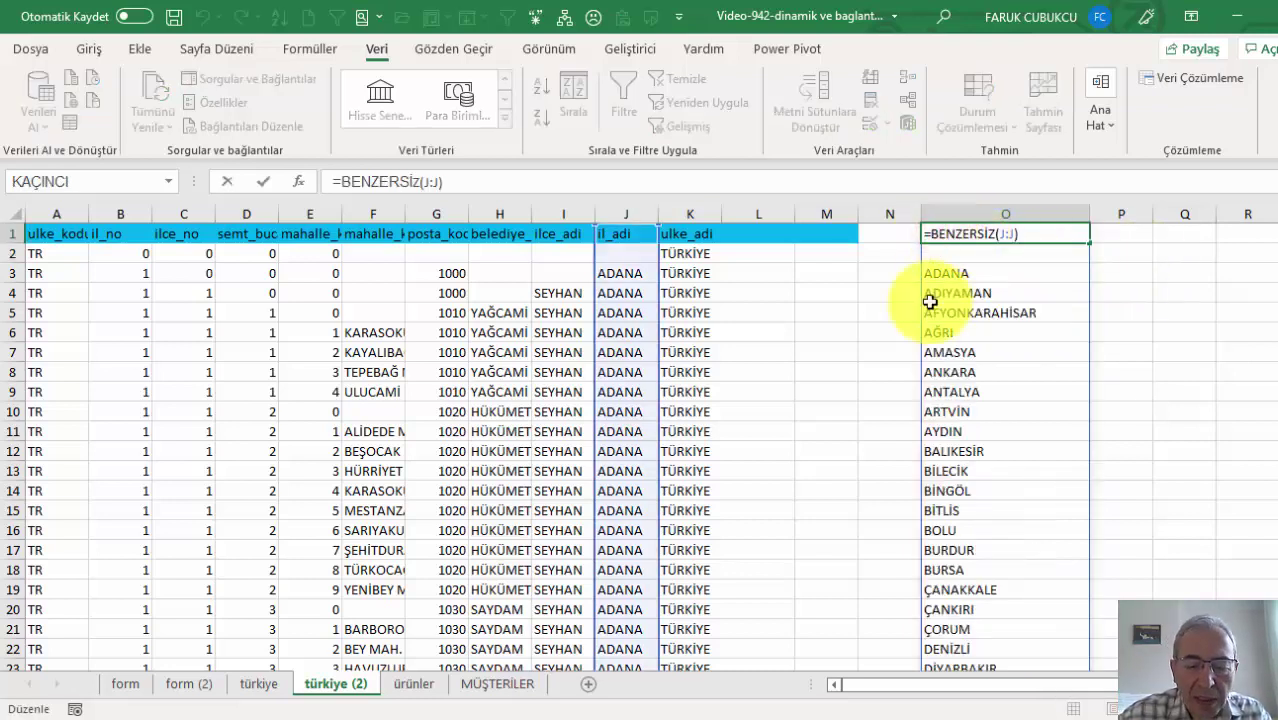
{"action": "type", "text": "sı"}
{"action": "key", "text": "Down"}
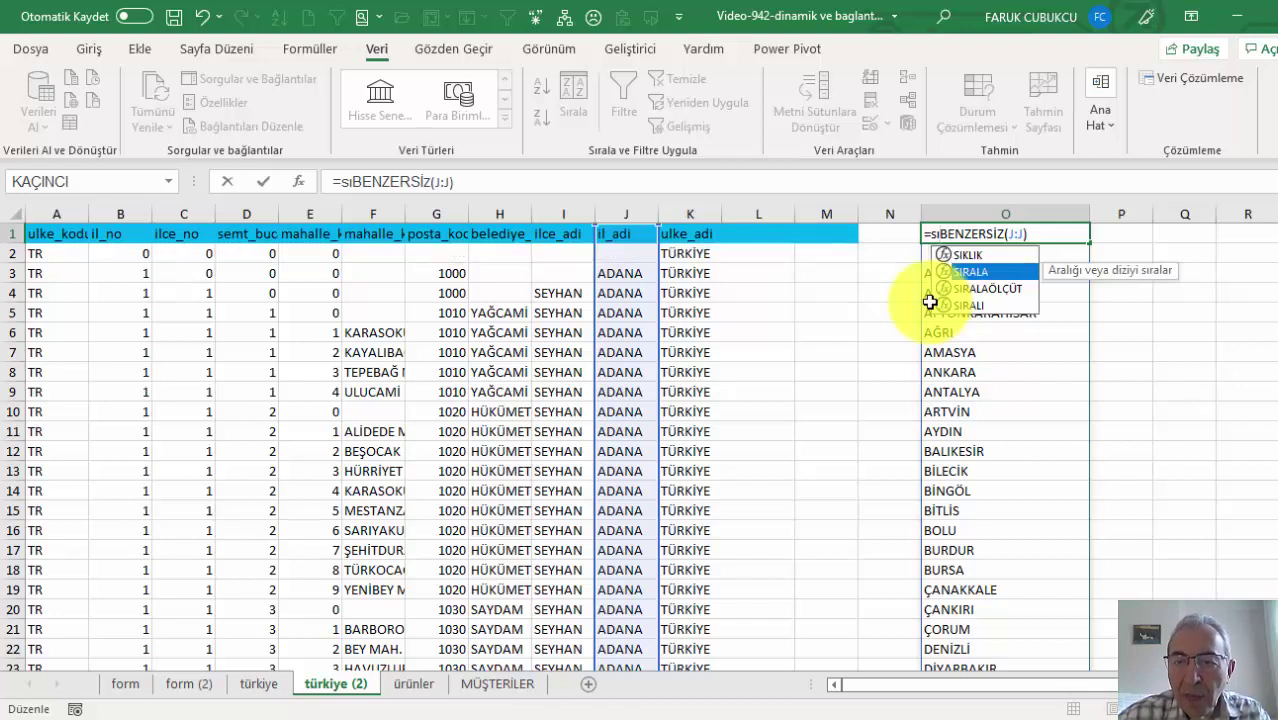
{"action": "key", "text": "Tab"}
{"action": "key", "text": "Return"}
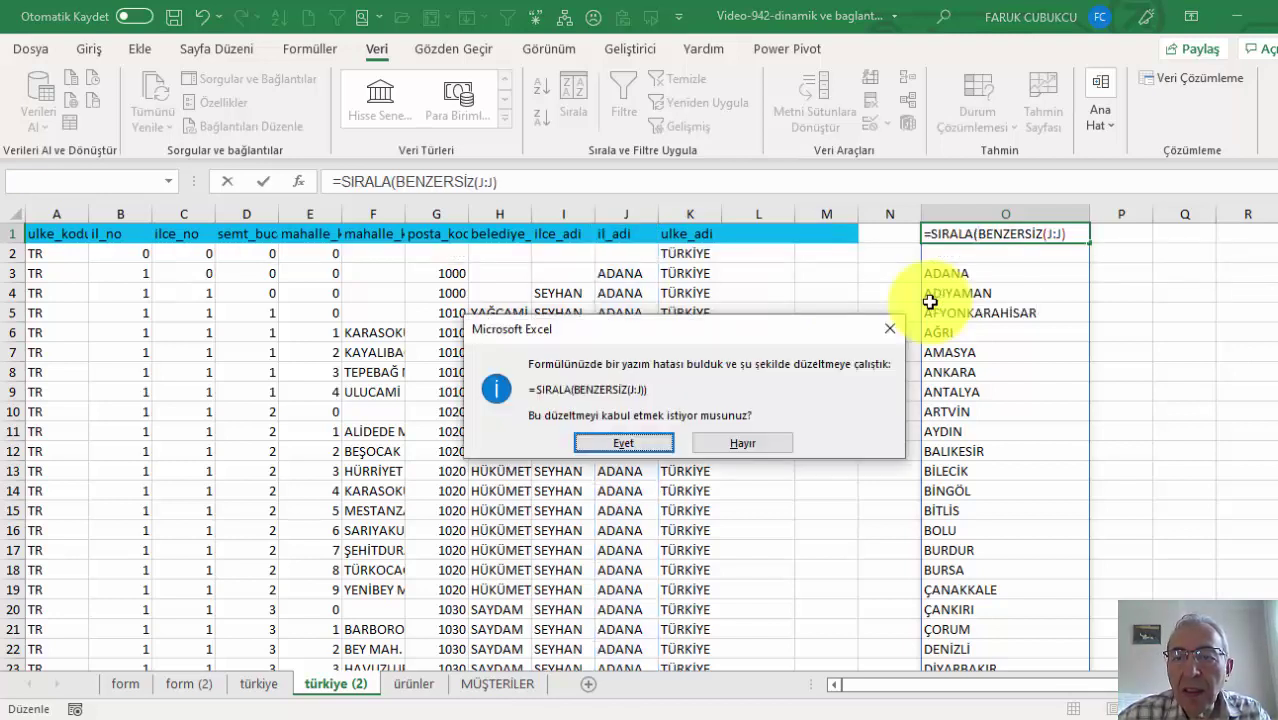
{"action": "key", "text": "Return"}
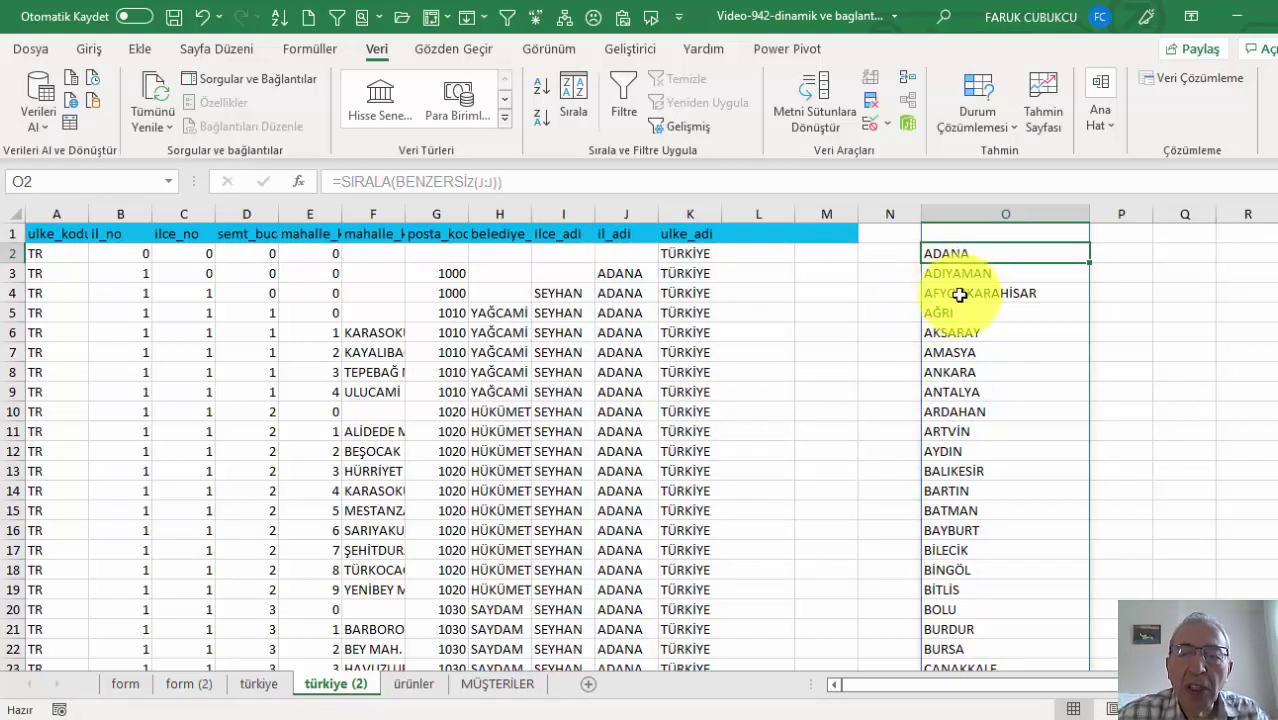
Review the sorted unique province formula in O1, then go to form (2).
{"action": "left_click", "coordinate": [965, 236]}
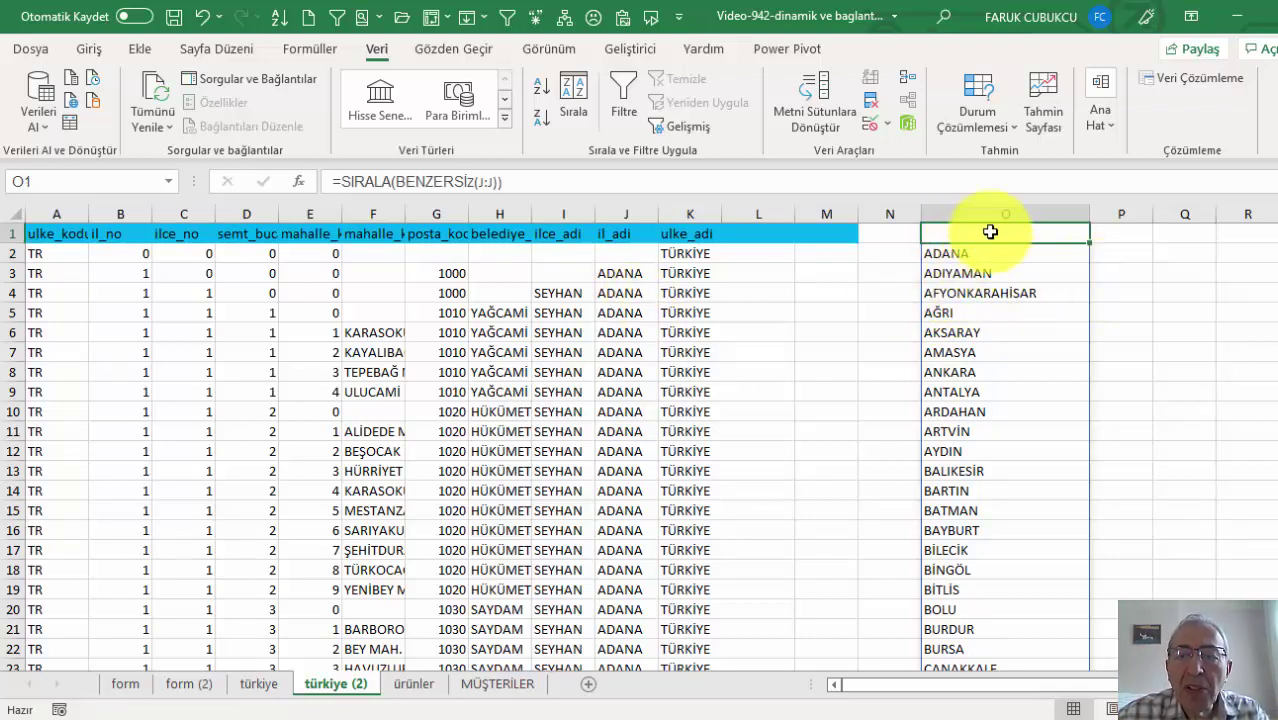
{"action": "double_click", "coordinate": [990, 229]}
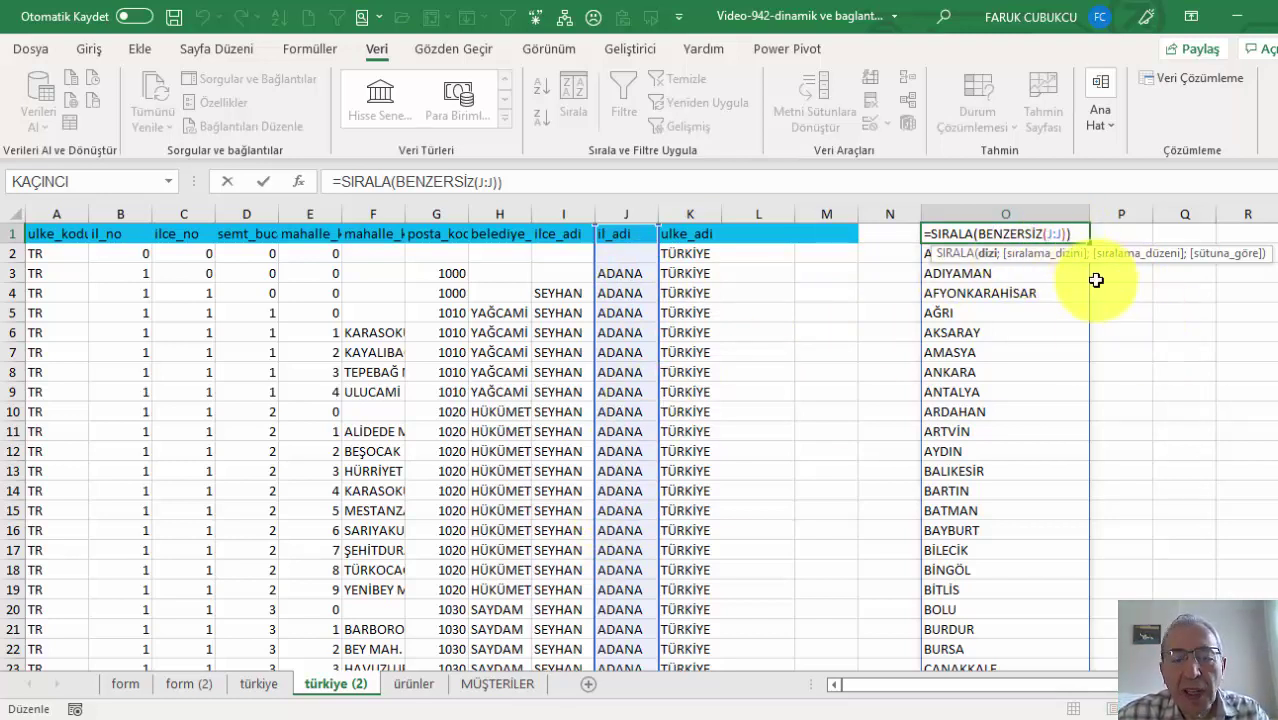
{"action": "key", "text": "ctrl+Return"}
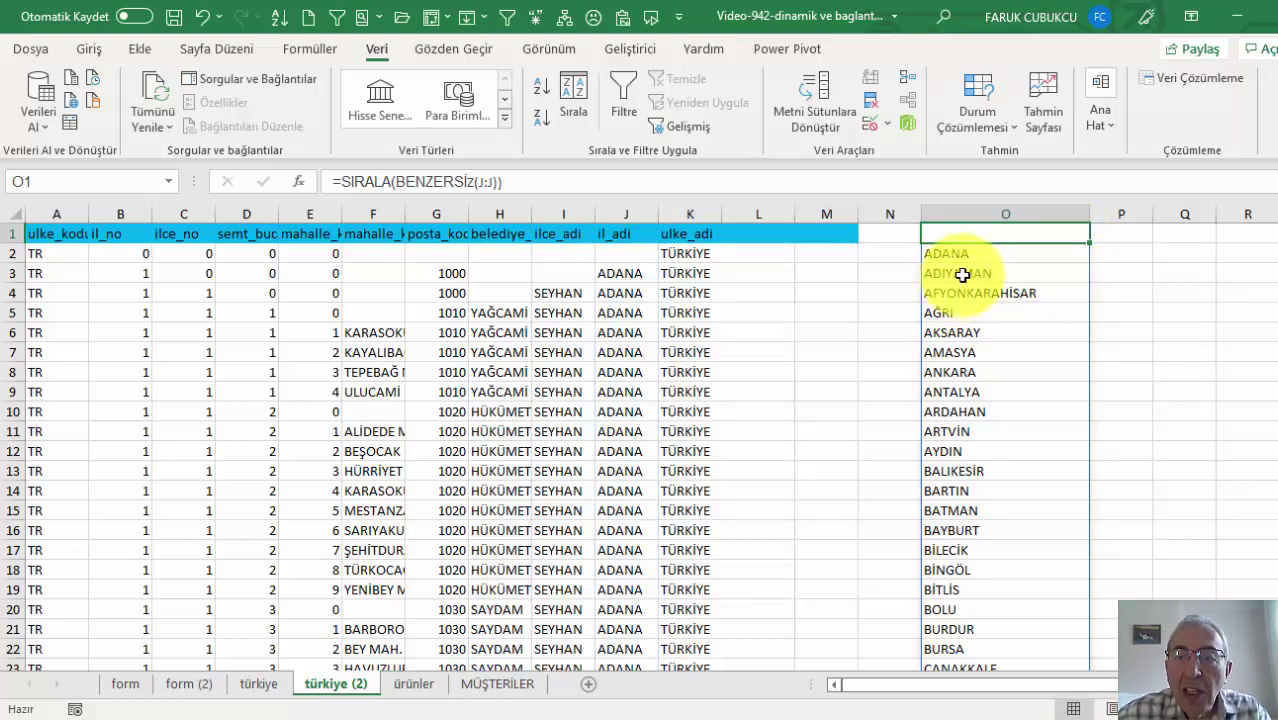
{"action": "scroll", "coordinate": [980, 270], "scroll_direction": "down", "scroll_amount": 3}
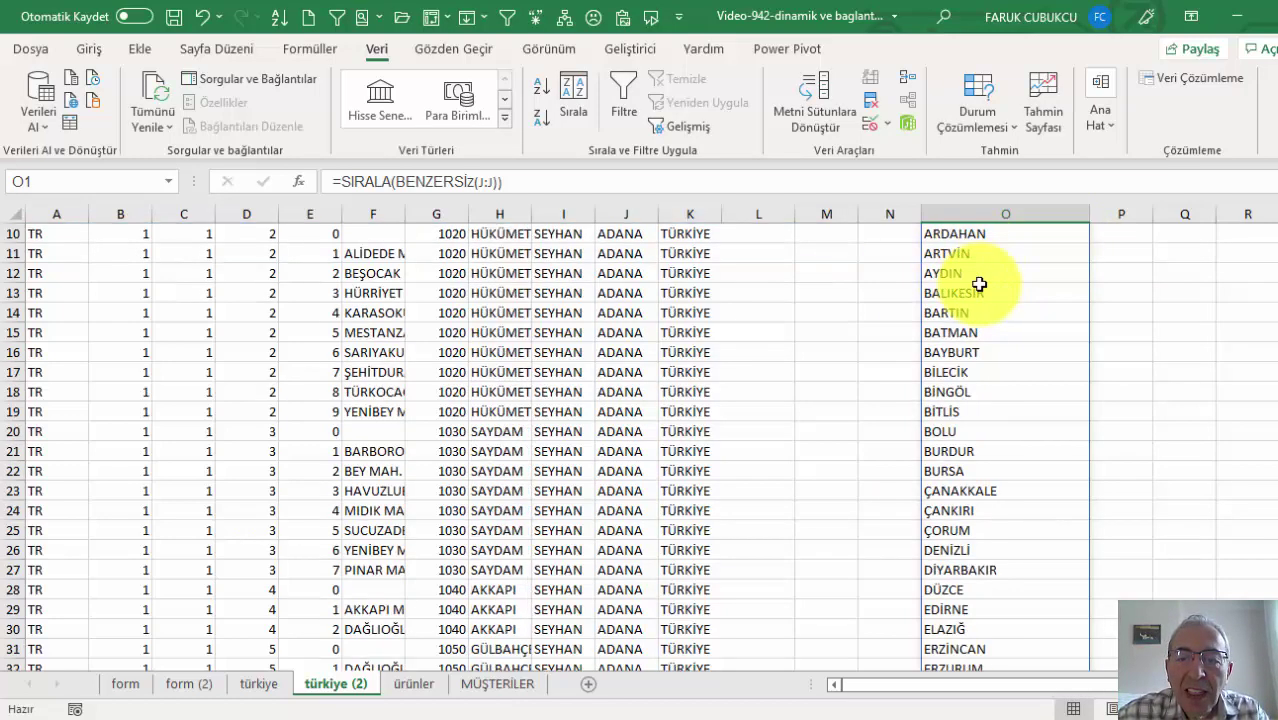
{"action": "scroll", "coordinate": [960, 300], "scroll_direction": "up", "scroll_amount": 3}
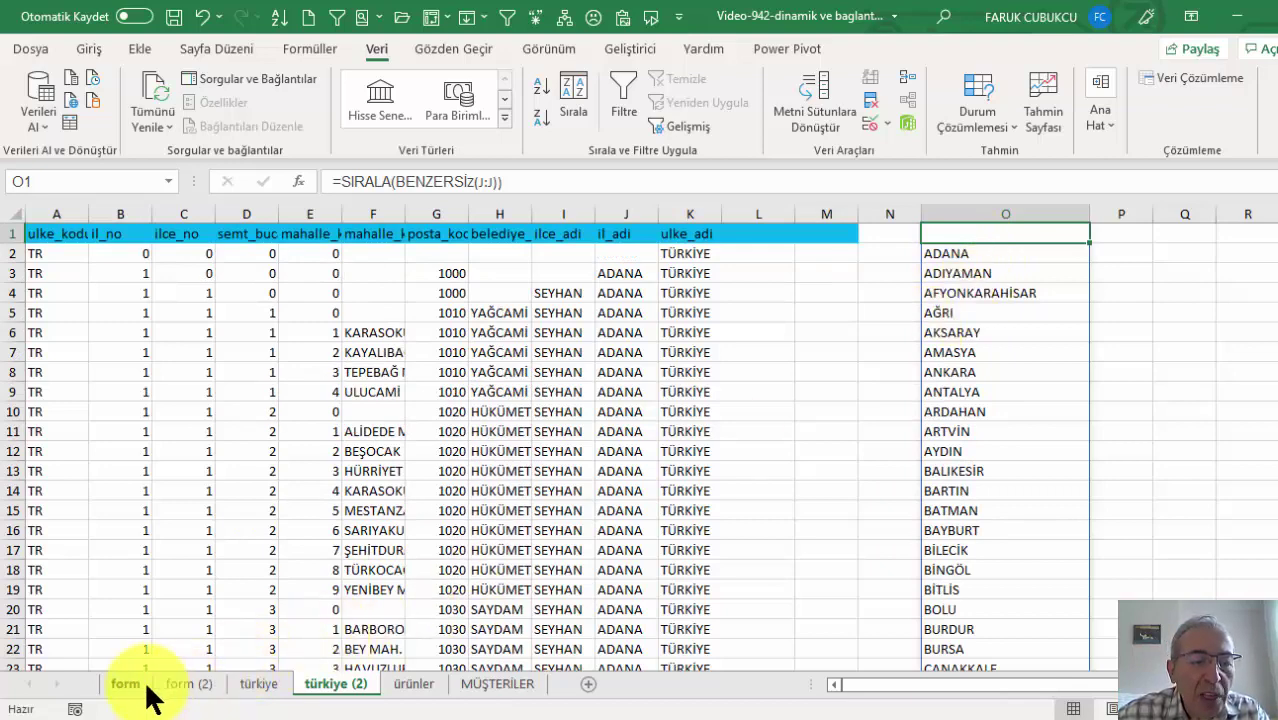
{"action": "left_click", "coordinate": [180, 686]}
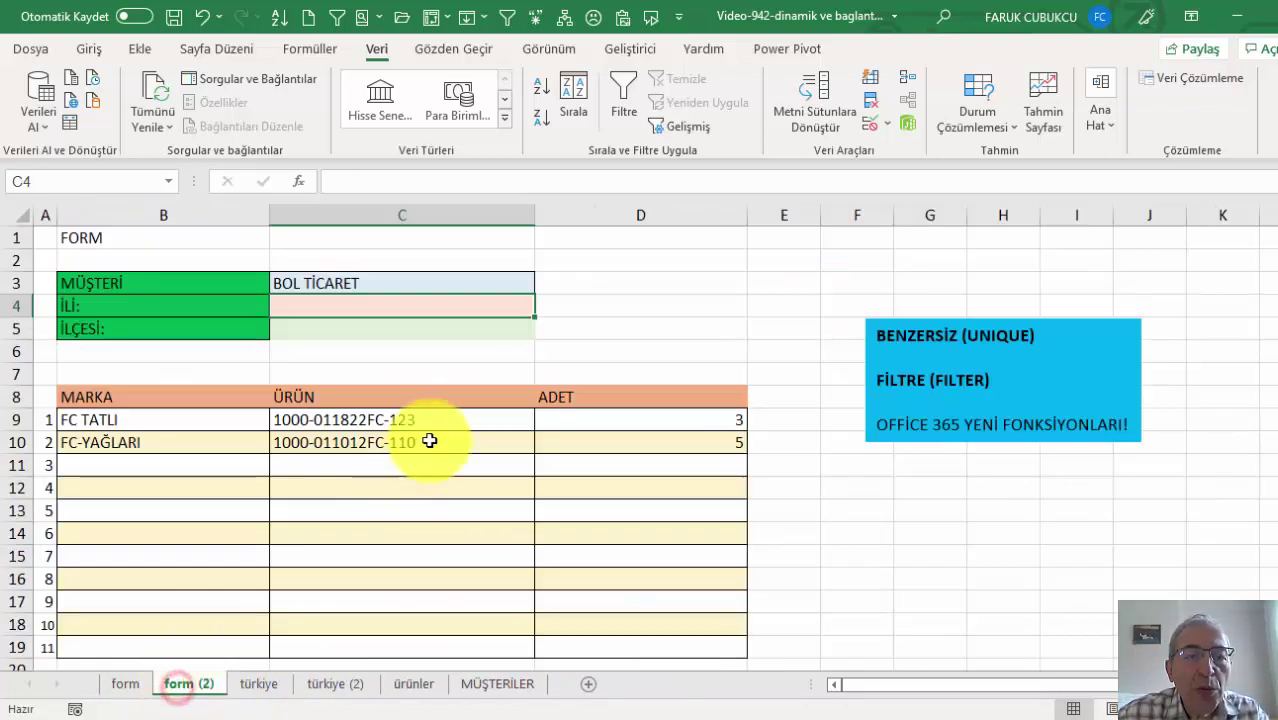
Set C4's validation to a list sourced from ='türkiye (2)'!$O$1#.
{"action": "left_click", "coordinate": [399, 304]}
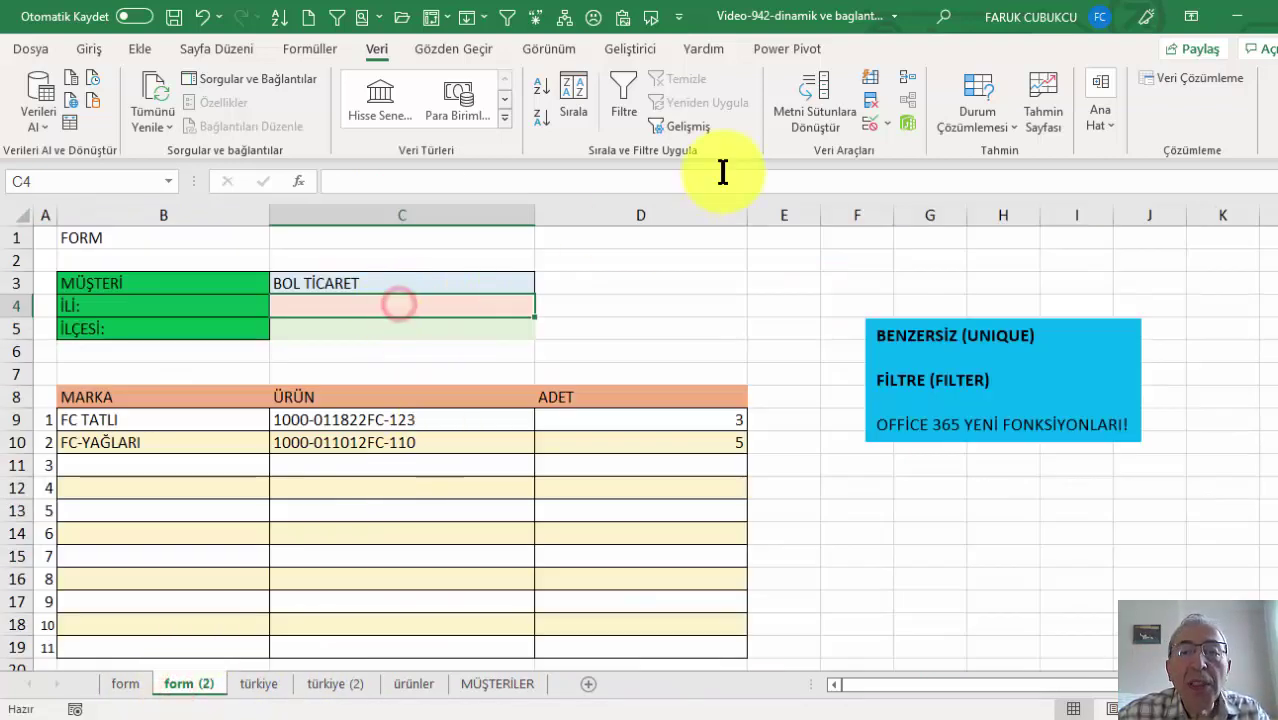
{"action": "left_click", "coordinate": [886, 120]}
{"action": "left_click", "coordinate": [886, 149]}
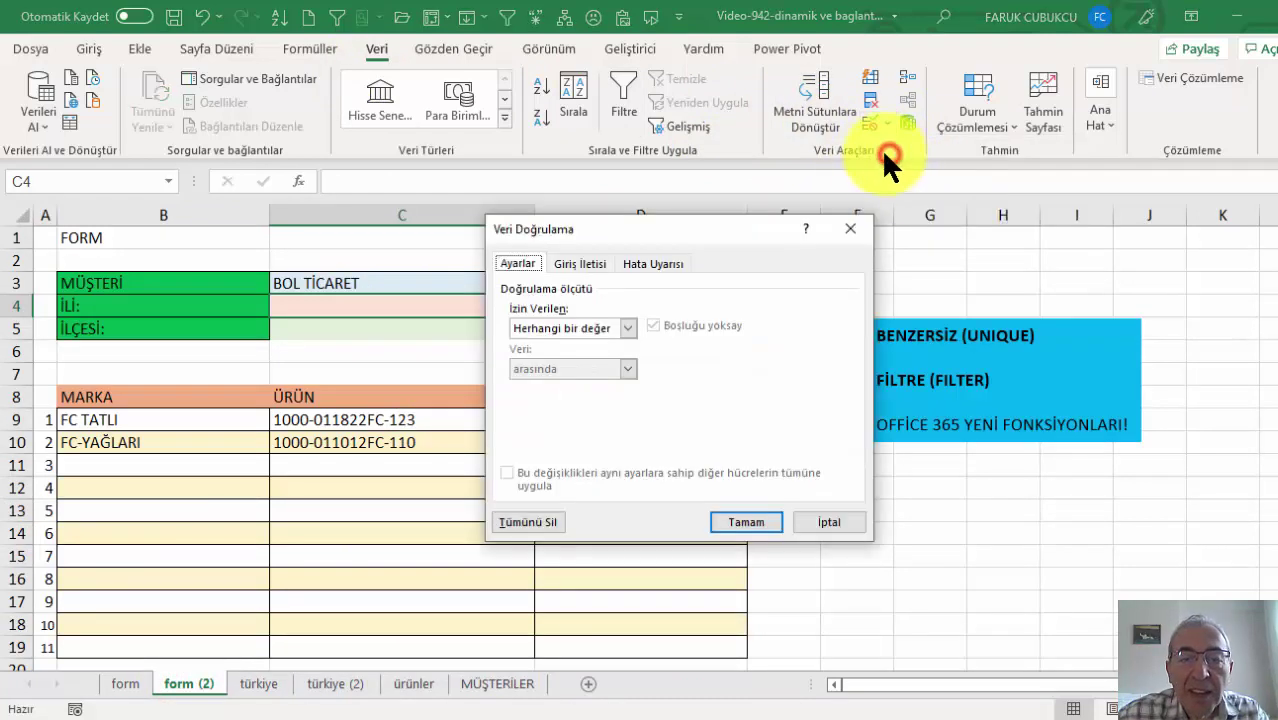
{"action": "left_click", "coordinate": [584, 330]}
{"action": "left_click", "coordinate": [566, 378]}
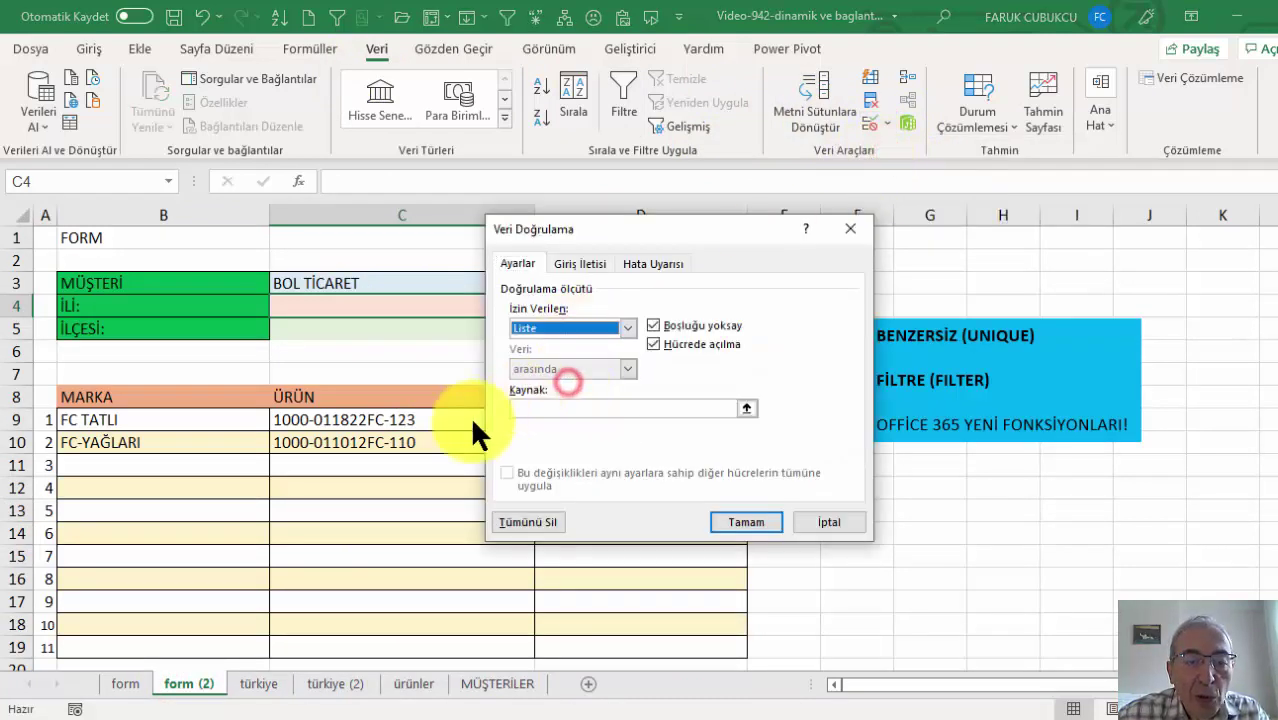
{"action": "left_click", "coordinate": [540, 405]}
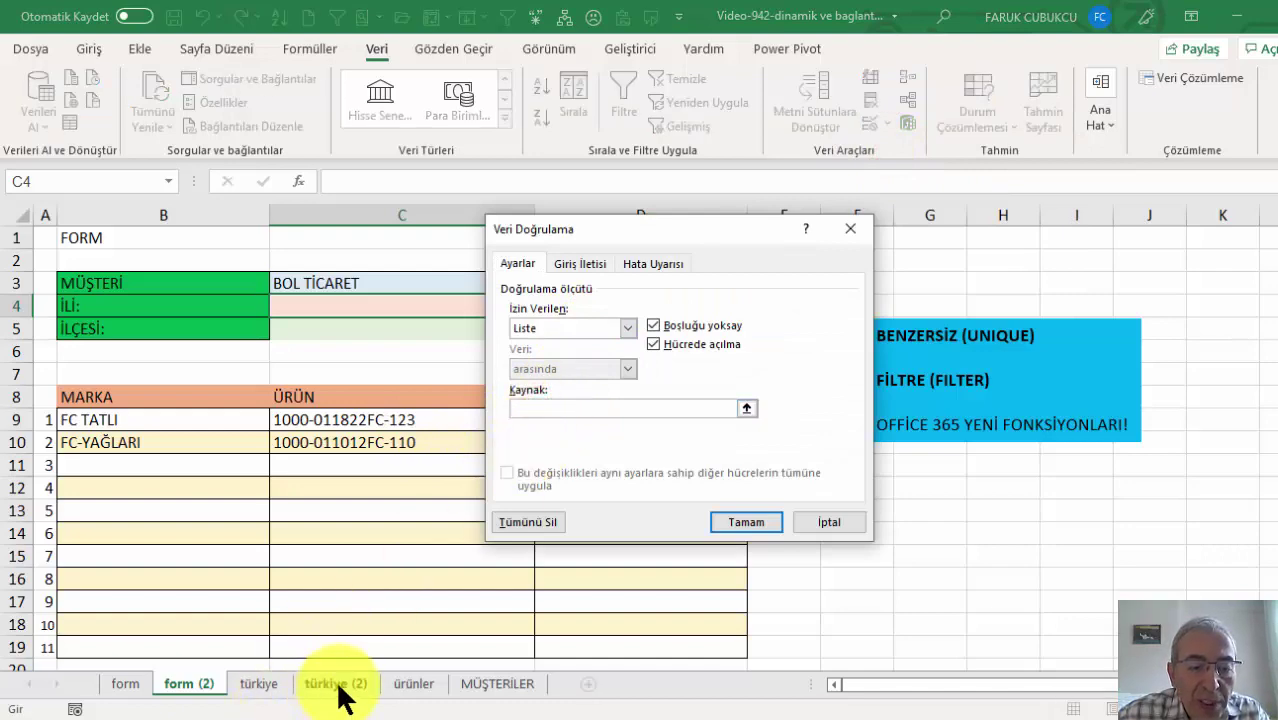
{"action": "left_click", "coordinate": [336, 684]}
{"action": "left_click", "coordinate": [980, 234]}
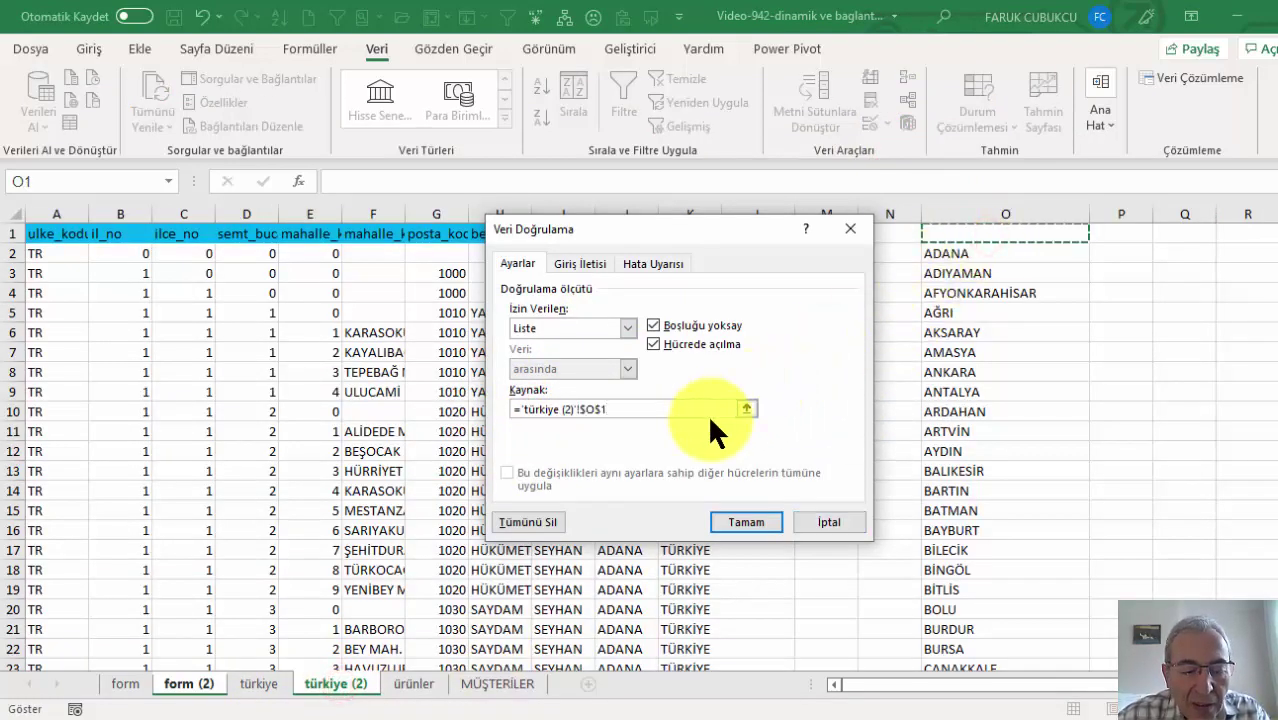
{"action": "type", "text": "#"}
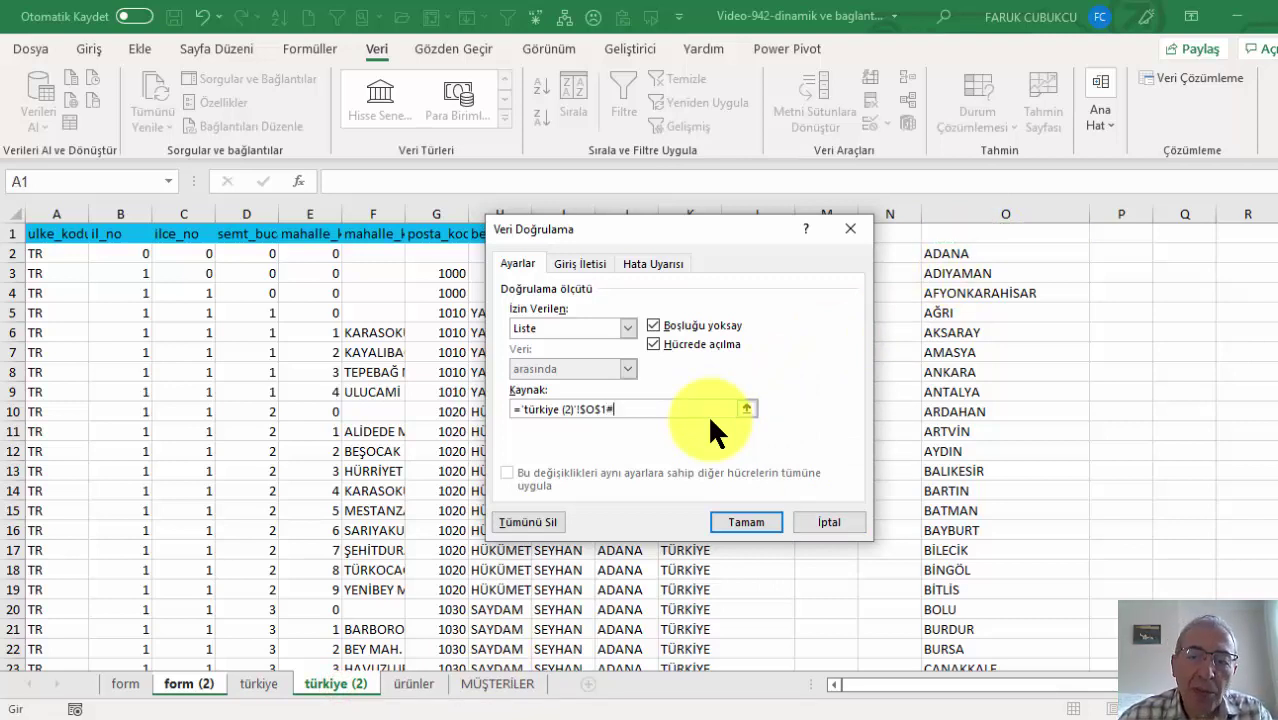
{"action": "key", "text": "Return"}
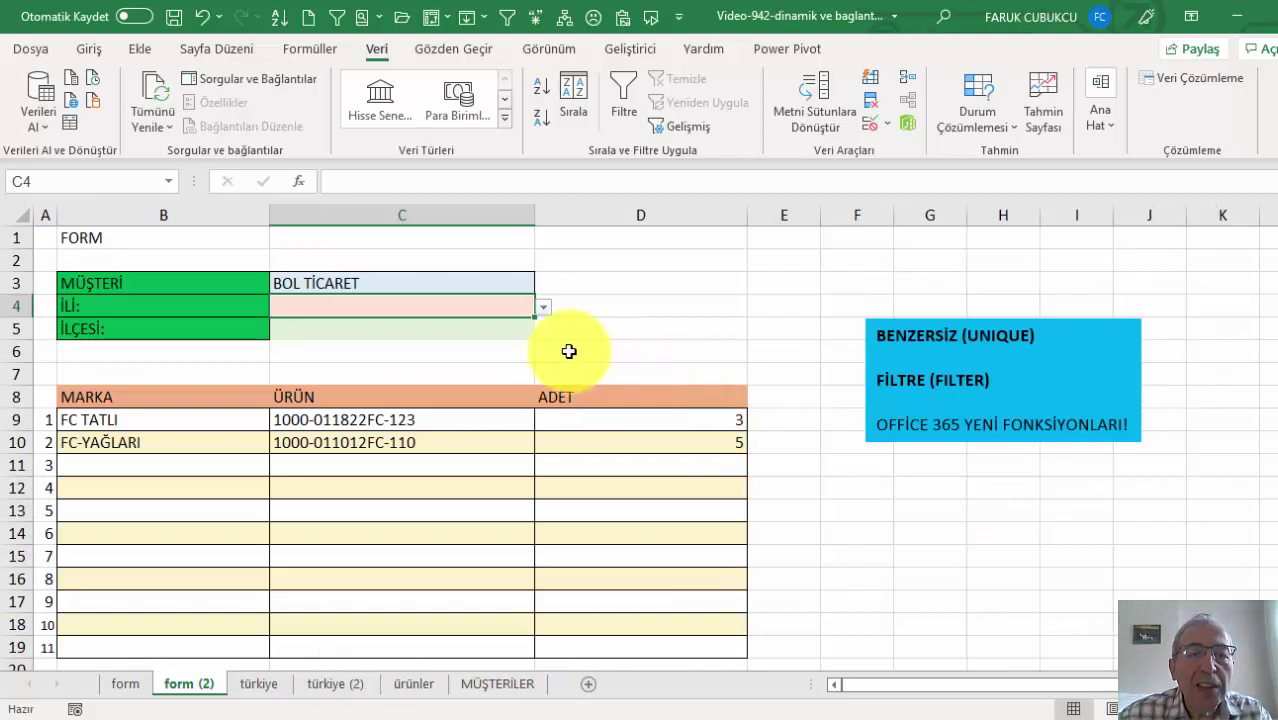
Try ADIYAMAN and AĞRI in C4, settle on ANTALYA, then show türkiye (2).
{"action": "left_click", "coordinate": [544, 308]}
{"action": "left_click", "coordinate": [447, 350]}
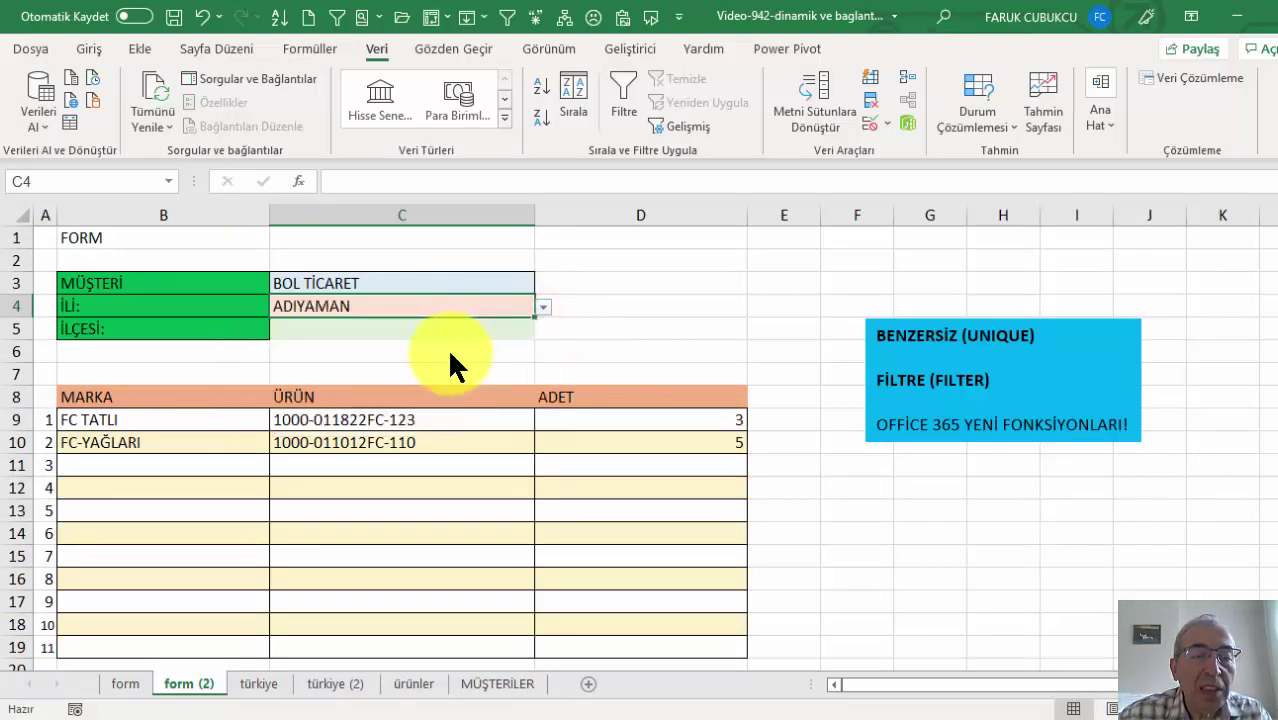
{"action": "left_click", "coordinate": [544, 307]}
{"action": "left_click", "coordinate": [467, 350]}
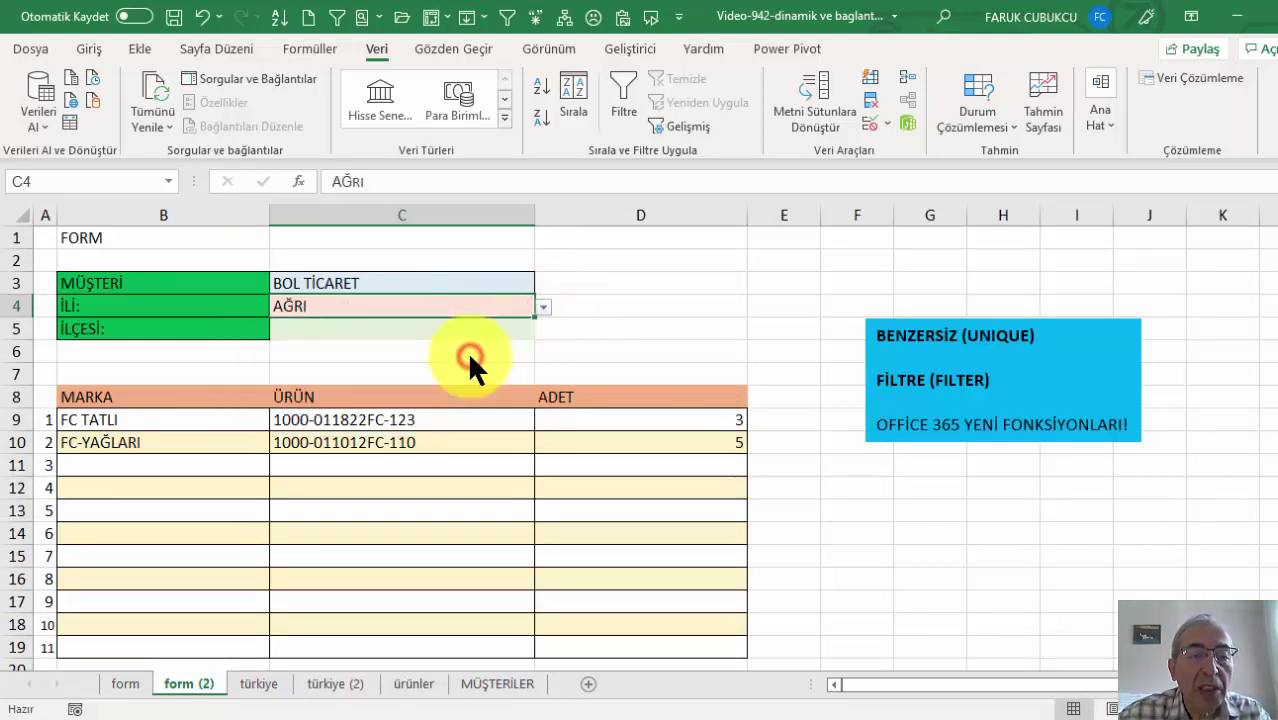
{"action": "left_click", "coordinate": [544, 307]}
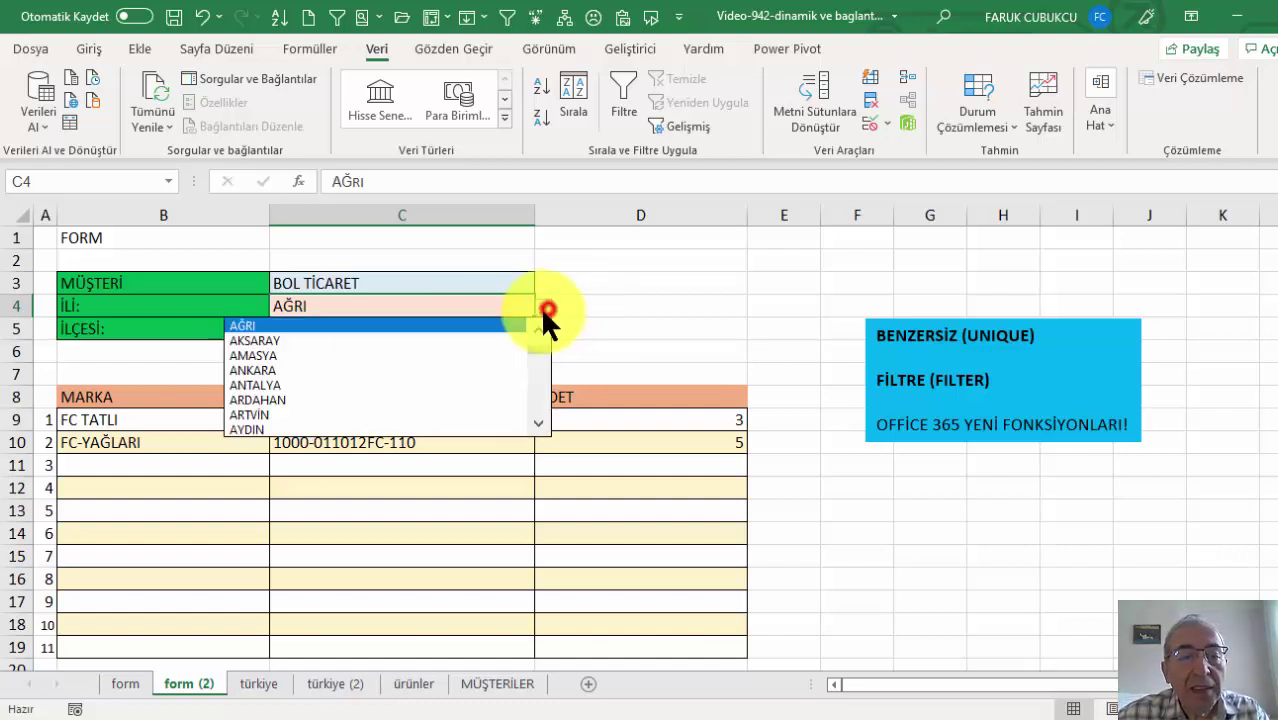
{"action": "left_click", "coordinate": [474, 387]}
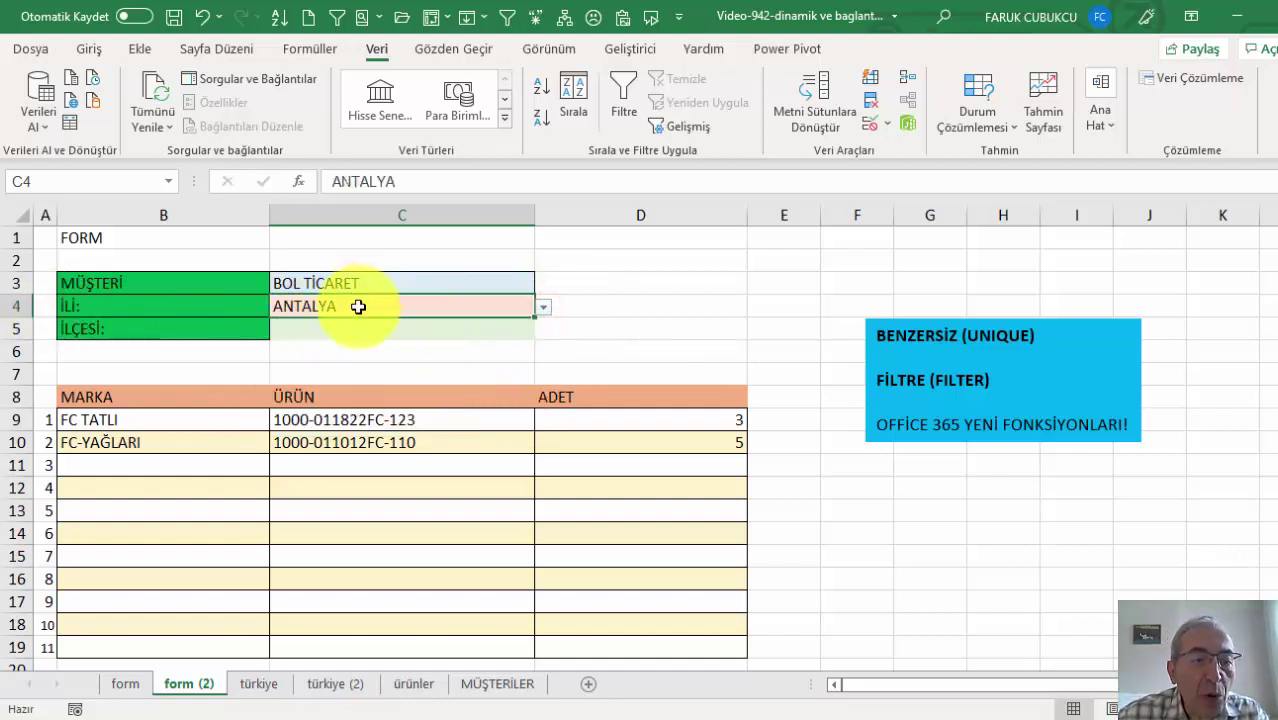
{"action": "left_click", "coordinate": [325, 684]}
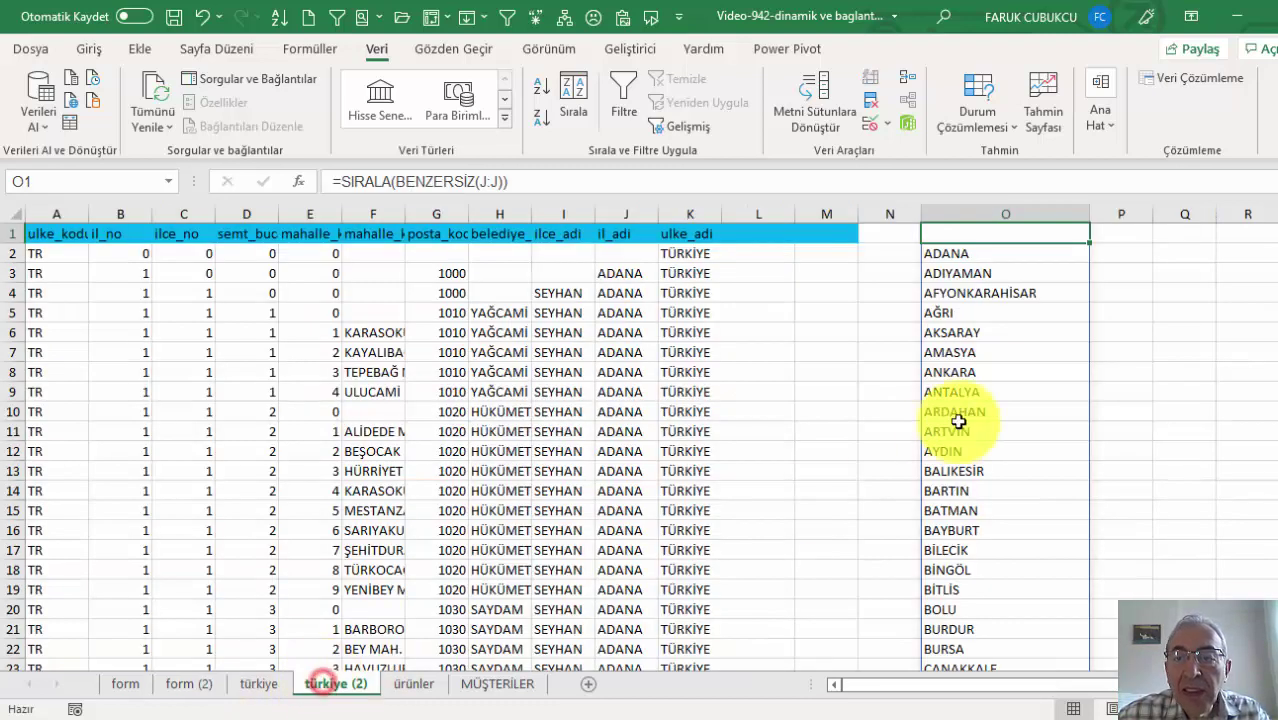
Enter ='form (2)'!C4 in P1 of türkiye (2) so it mirrors the form's province.
{"action": "left_click", "coordinate": [1113, 234]}
{"action": "type", "text": "="}
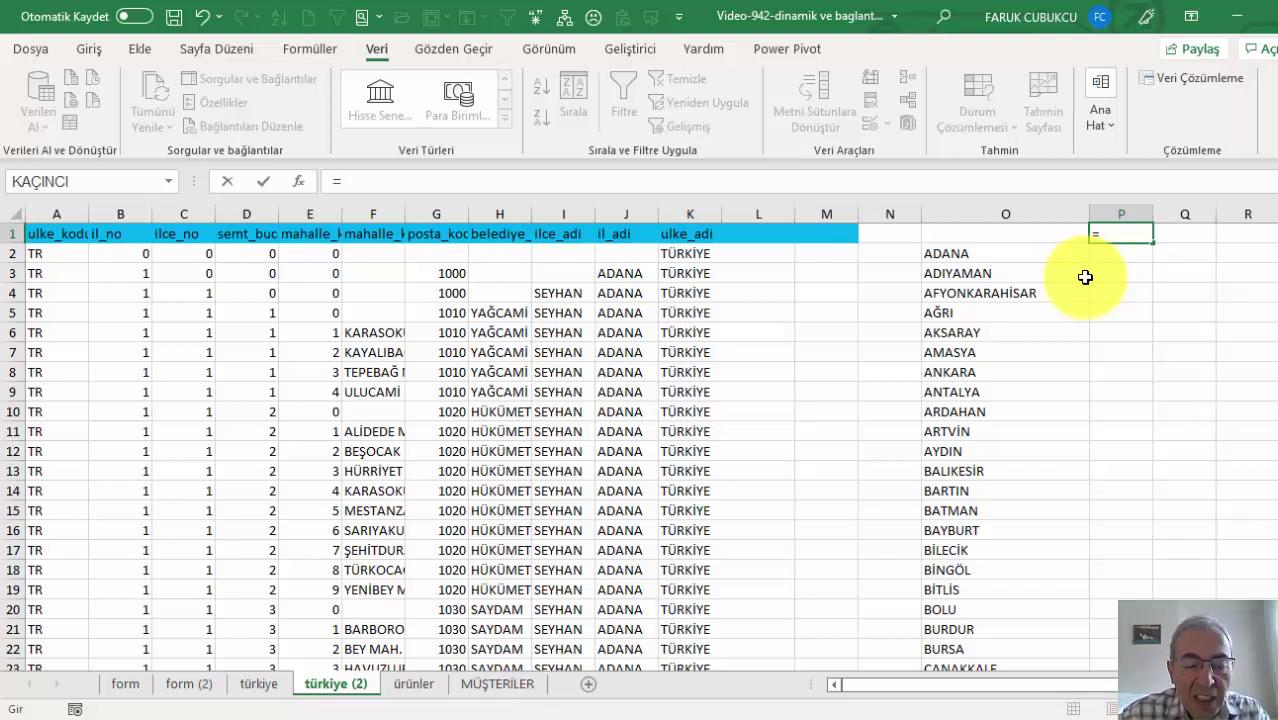
{"action": "type", "text": "fo"}
{"action": "key", "text": "BackSpace"}
{"action": "key", "text": "BackSpace"}
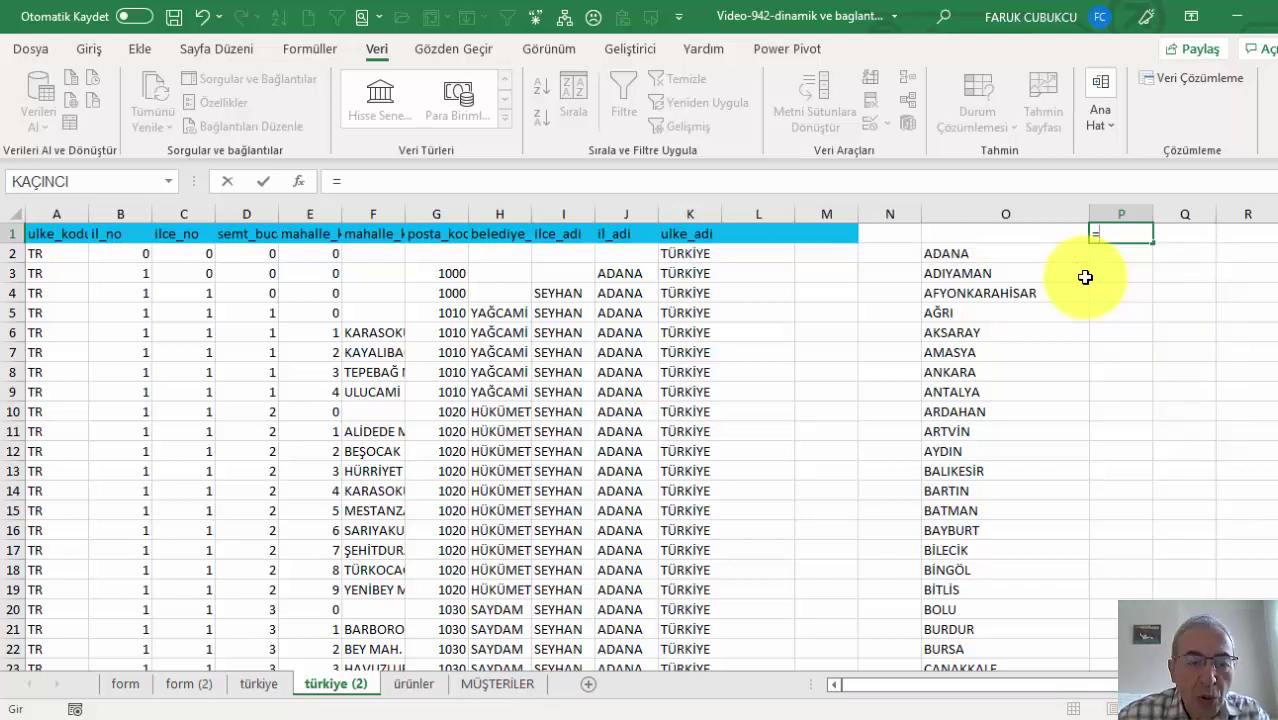
{"action": "left_click", "coordinate": [186, 685]}
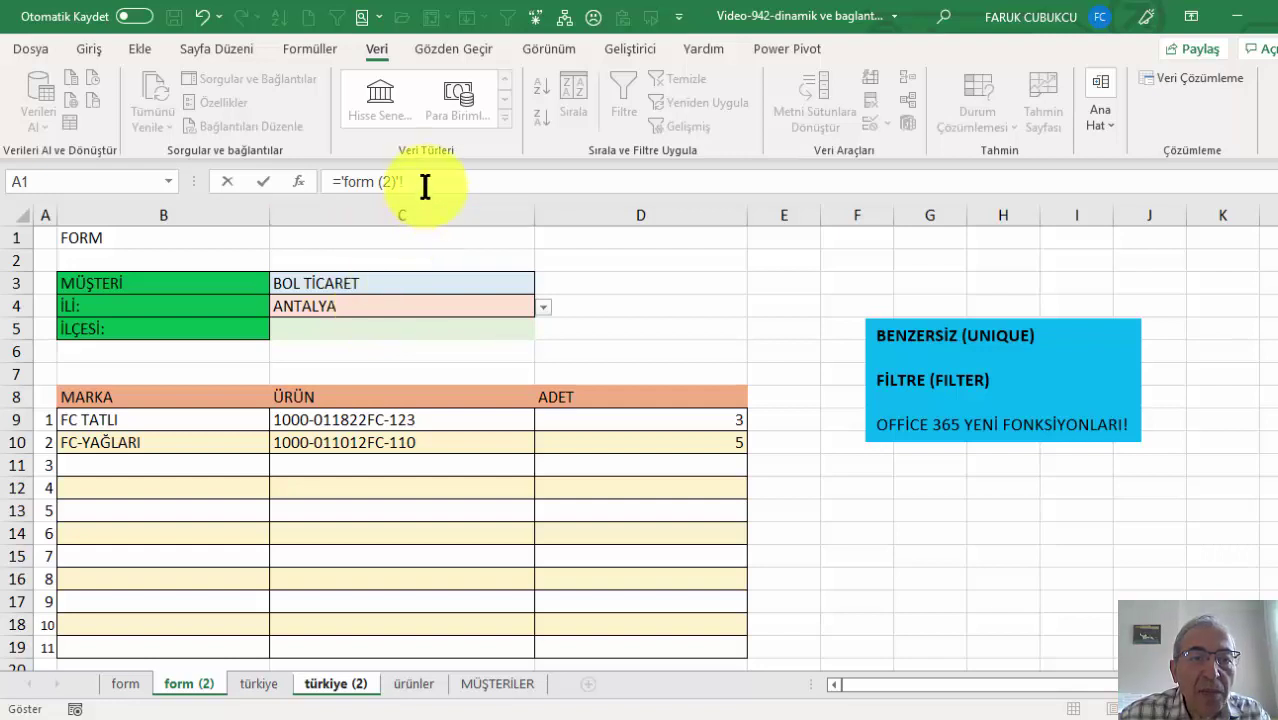
{"action": "type", "text": "c4"}
{"action": "key", "text": "Return"}
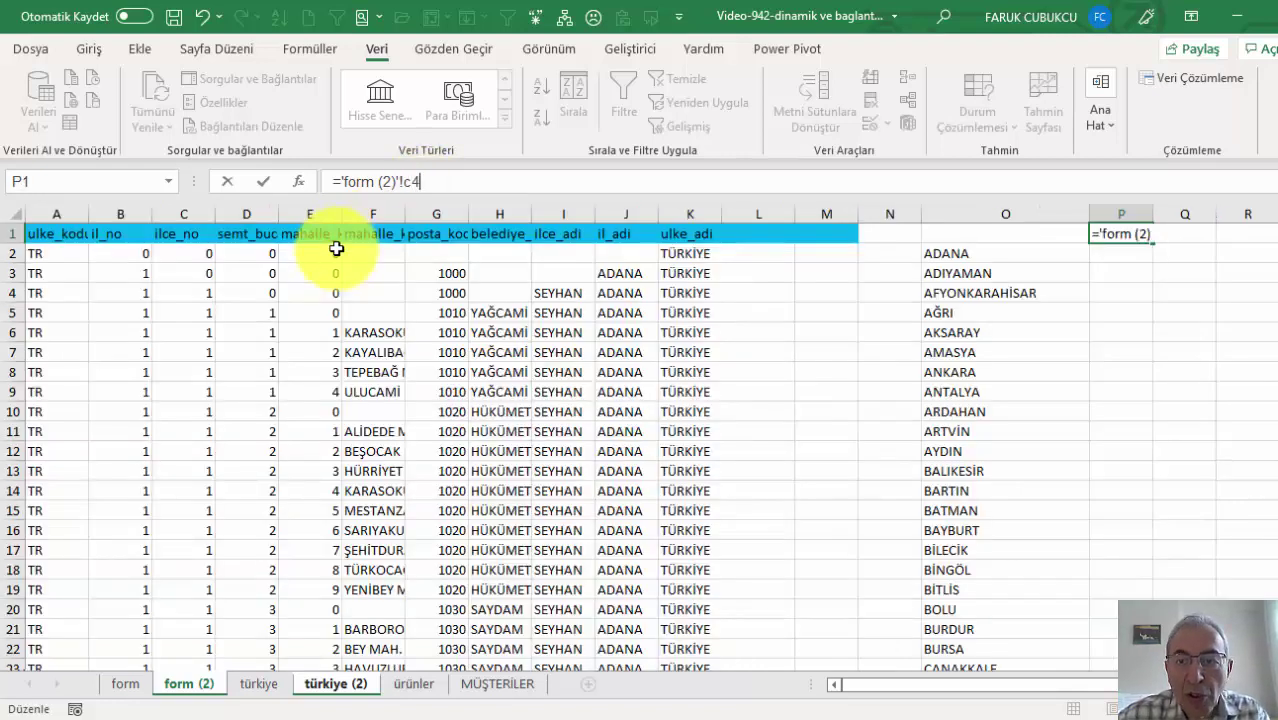
Switch the form (2) province in C4 to ARTVİN and confirm P1 now shows ARTVİN.
{"action": "left_click", "coordinate": [189, 684]}
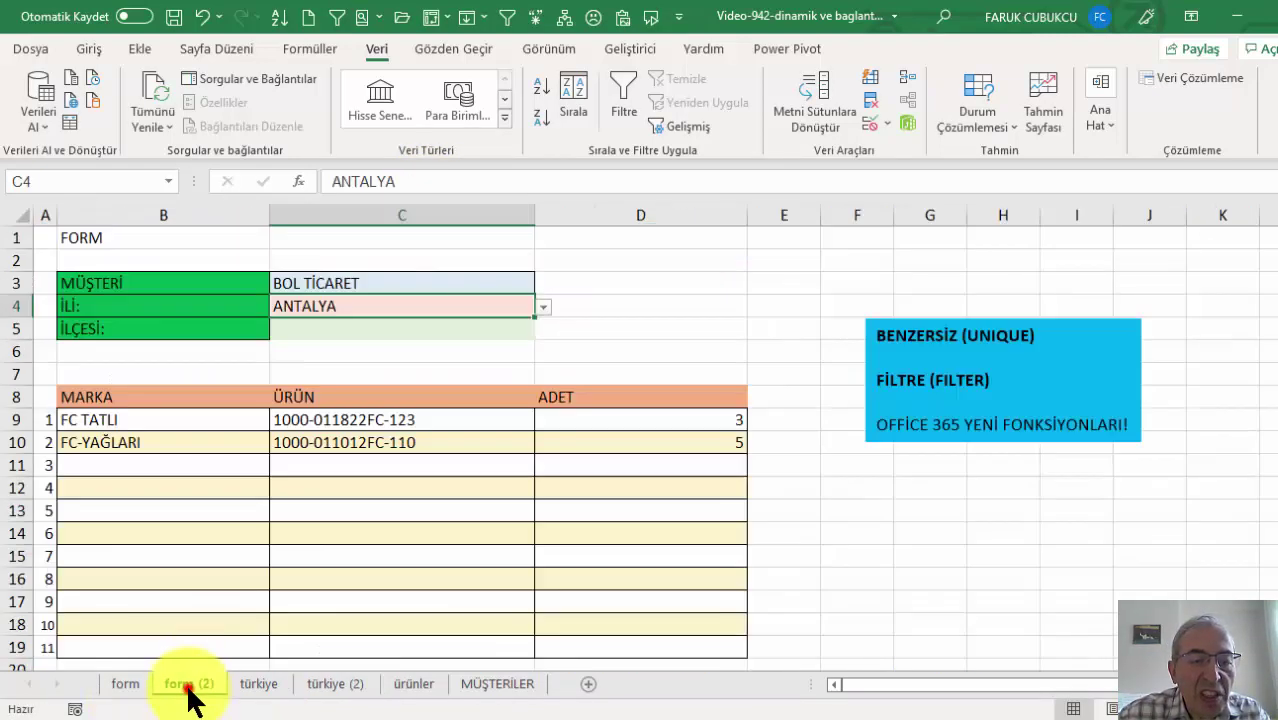
{"action": "left_click", "coordinate": [541, 306]}
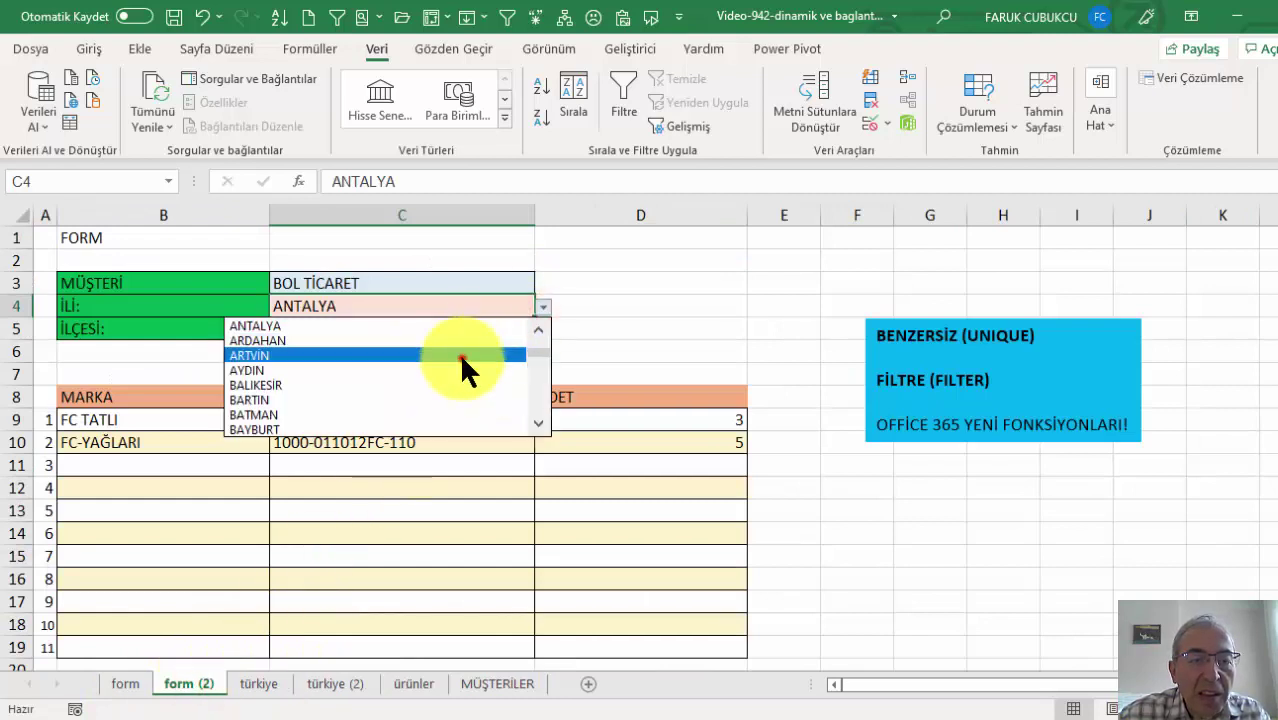
{"action": "left_click", "coordinate": [459, 355]}
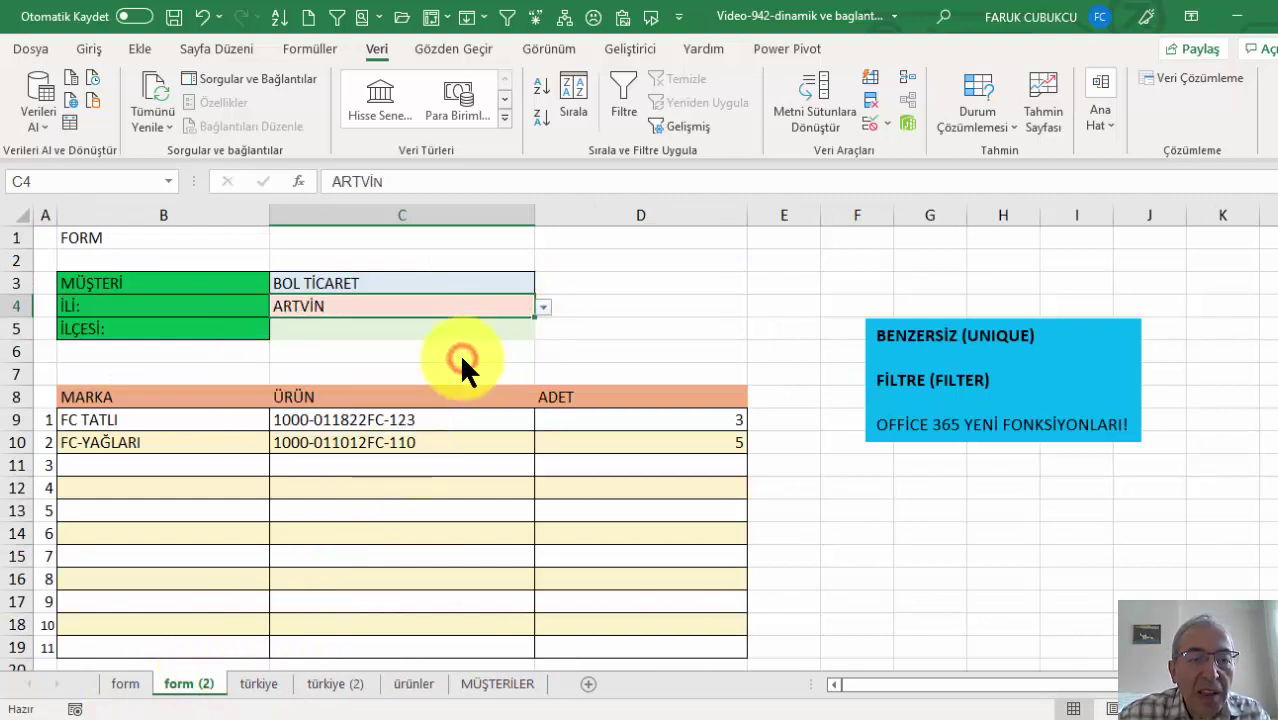
{"action": "left_click", "coordinate": [330, 684]}
{"action": "left_click", "coordinate": [1128, 236]}
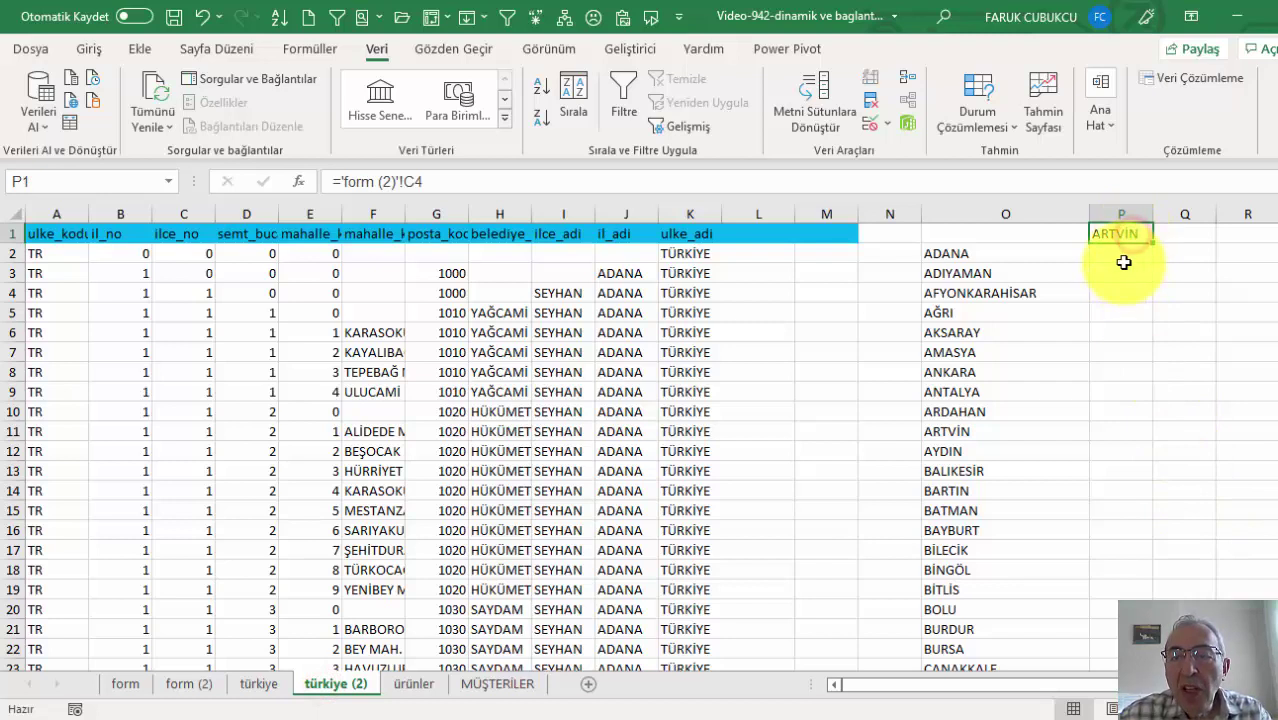
{"action": "left_click", "coordinate": [1132, 229]}
Narrow empty columns N and L, and widen column P to fit the province.
{"action": "left_click", "coordinate": [1117, 260]}
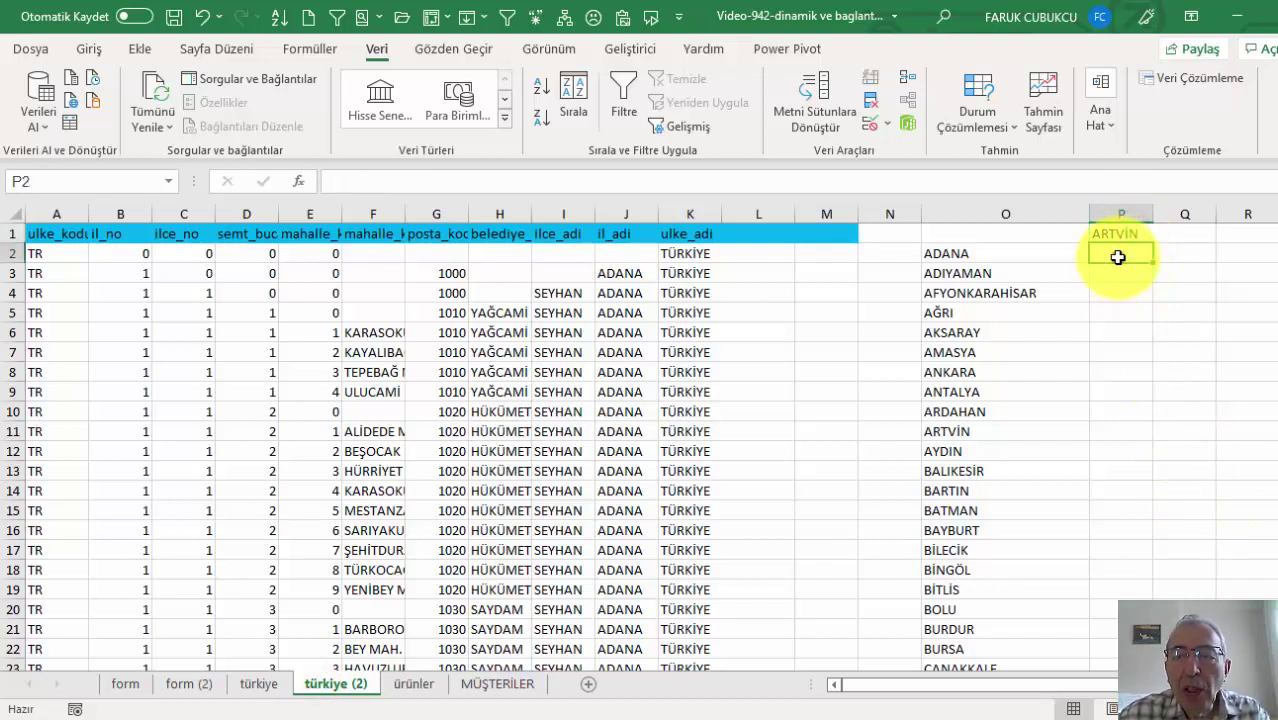
{"action": "left_click_drag", "start_coordinate": [1118, 256], "coordinate": [1122, 580]}
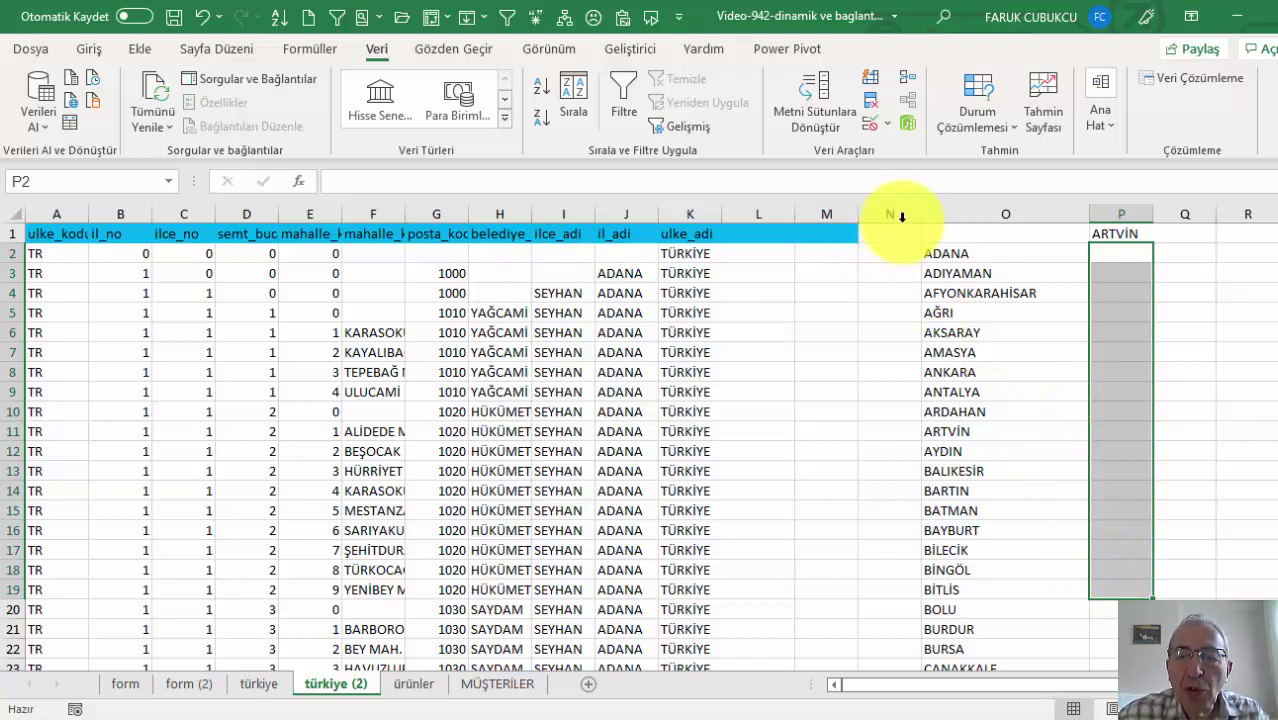
{"action": "left_click_drag", "start_coordinate": [916, 220], "coordinate": [873, 217]}
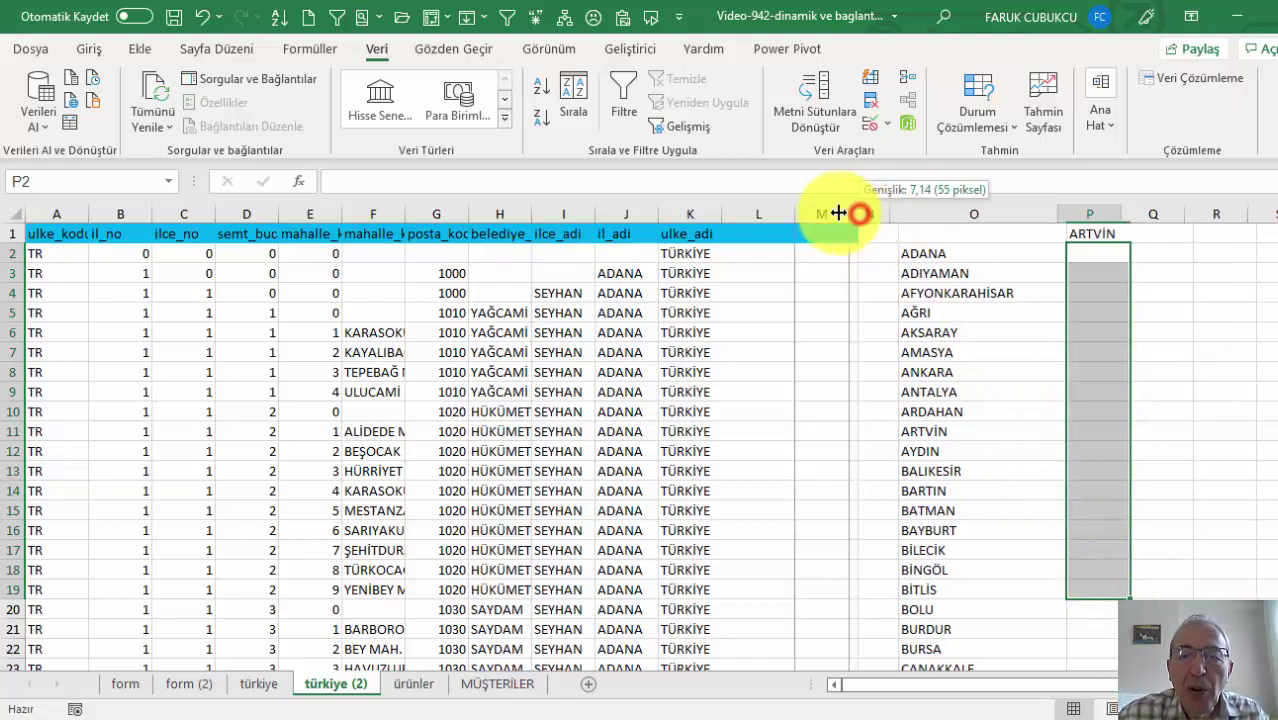
{"action": "left_click_drag", "start_coordinate": [792, 215], "coordinate": [773, 215]}
{"action": "left_click", "coordinate": [1060, 252]}
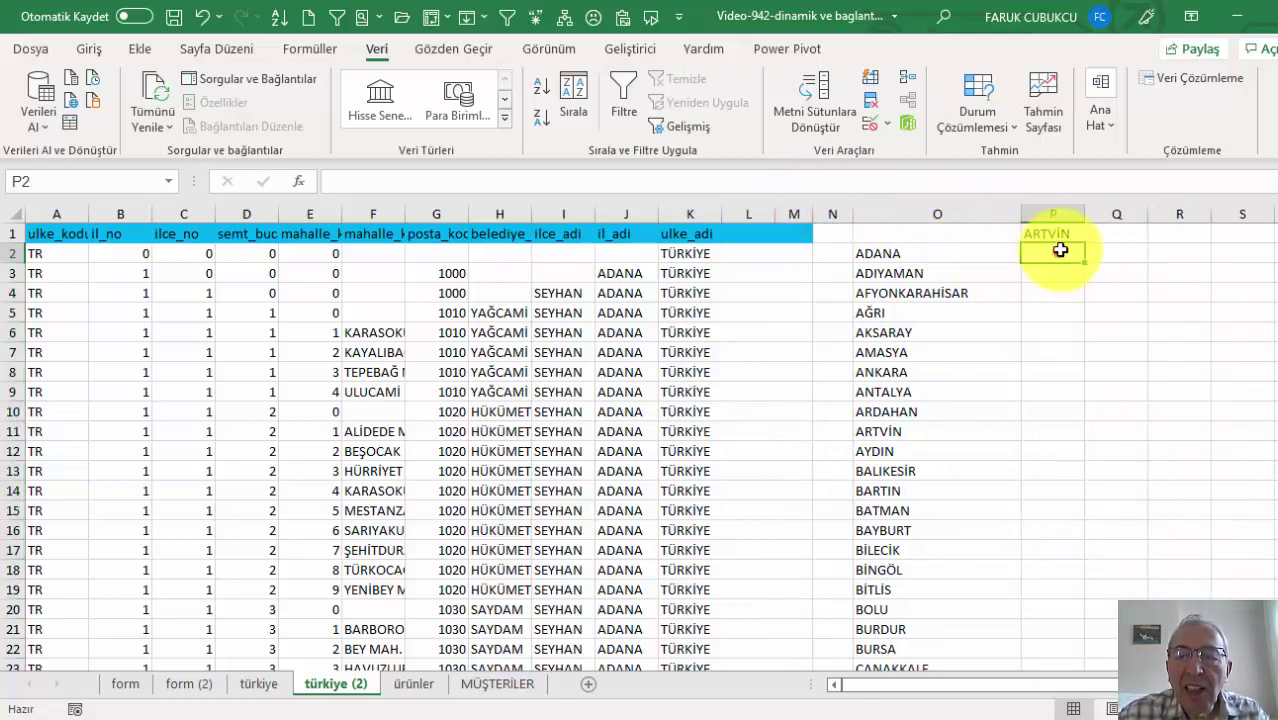
{"action": "left_click_drag", "start_coordinate": [1085, 210], "coordinate": [1100, 210]}
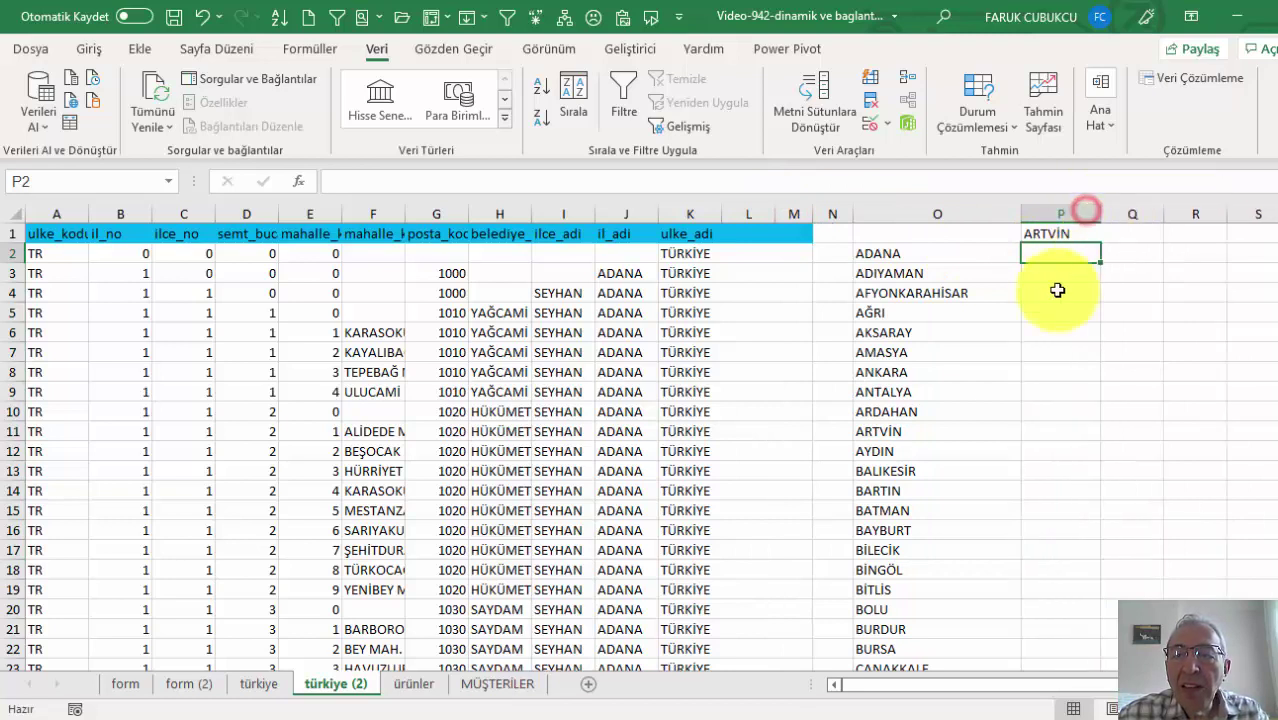
Begin =FİLTRE(I:I in Q1, using district column I as the array.
{"action": "left_click", "coordinate": [1124, 232]}
{"action": "type", "text": "=f"}
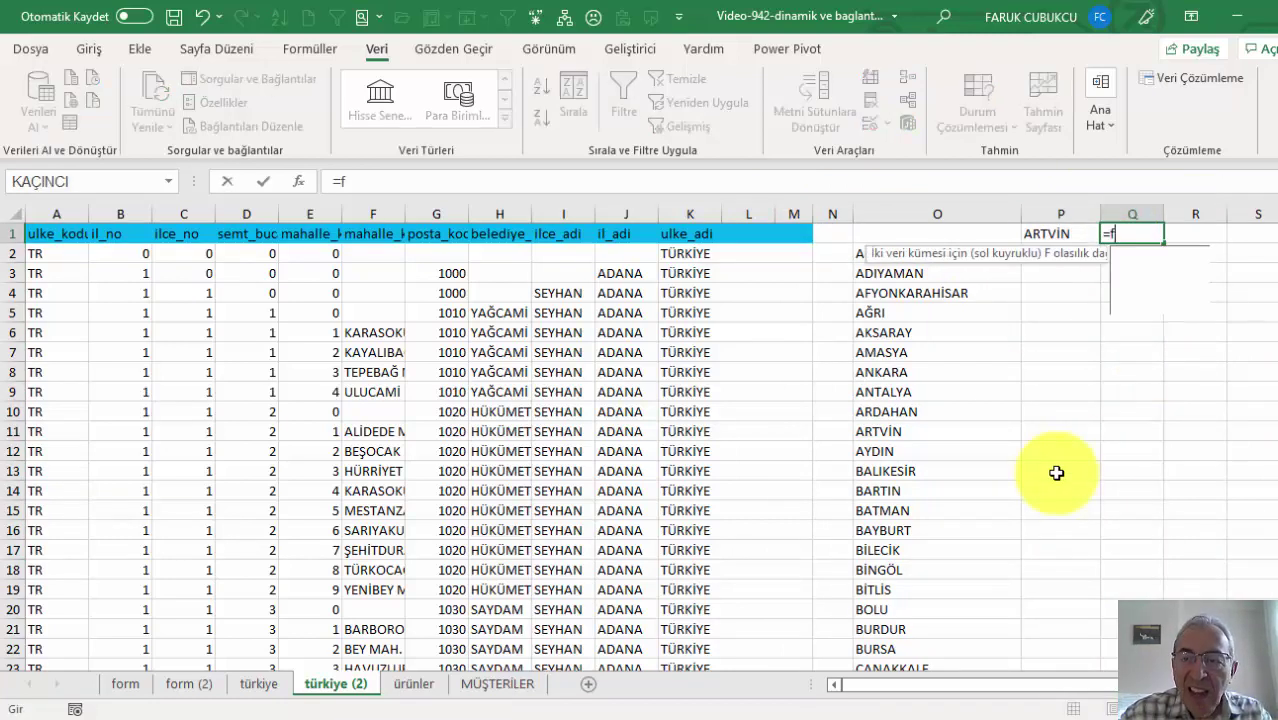
{"action": "type", "text": "i"}
{"action": "key", "text": "Down"}
{"action": "key", "text": "Down"}
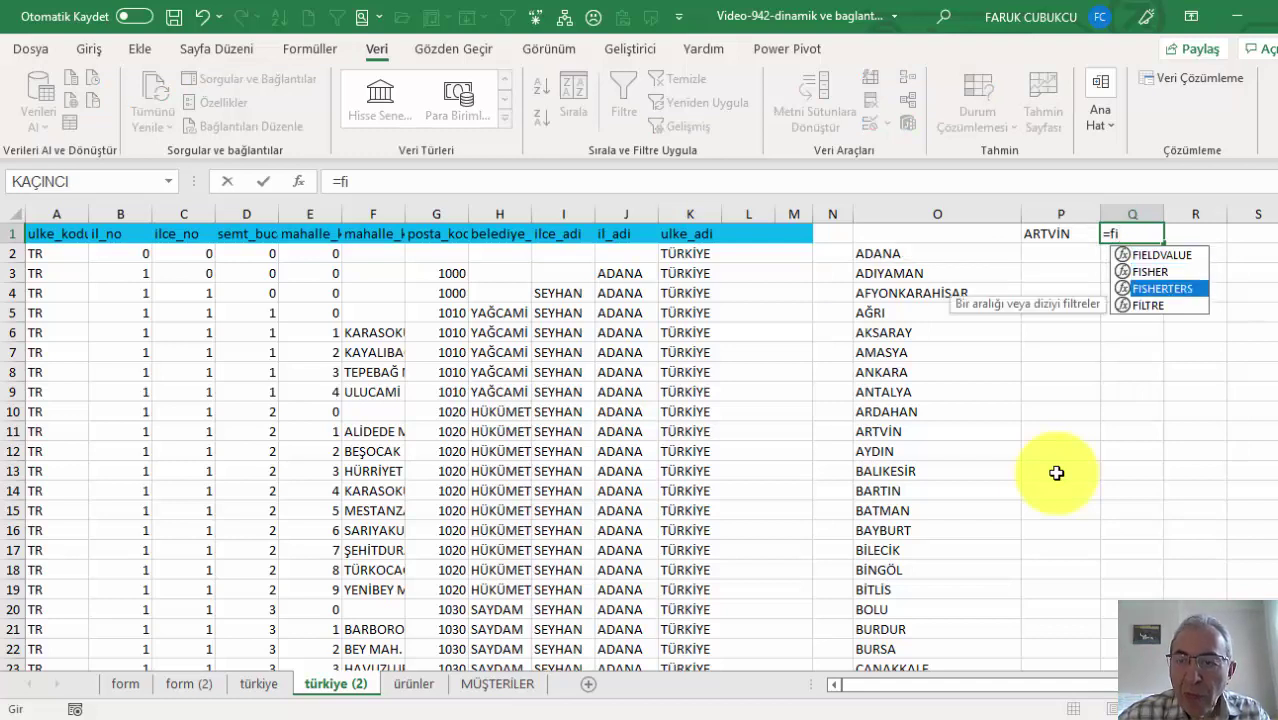
{"action": "key", "text": "Down"}
{"action": "key", "text": "Tab"}
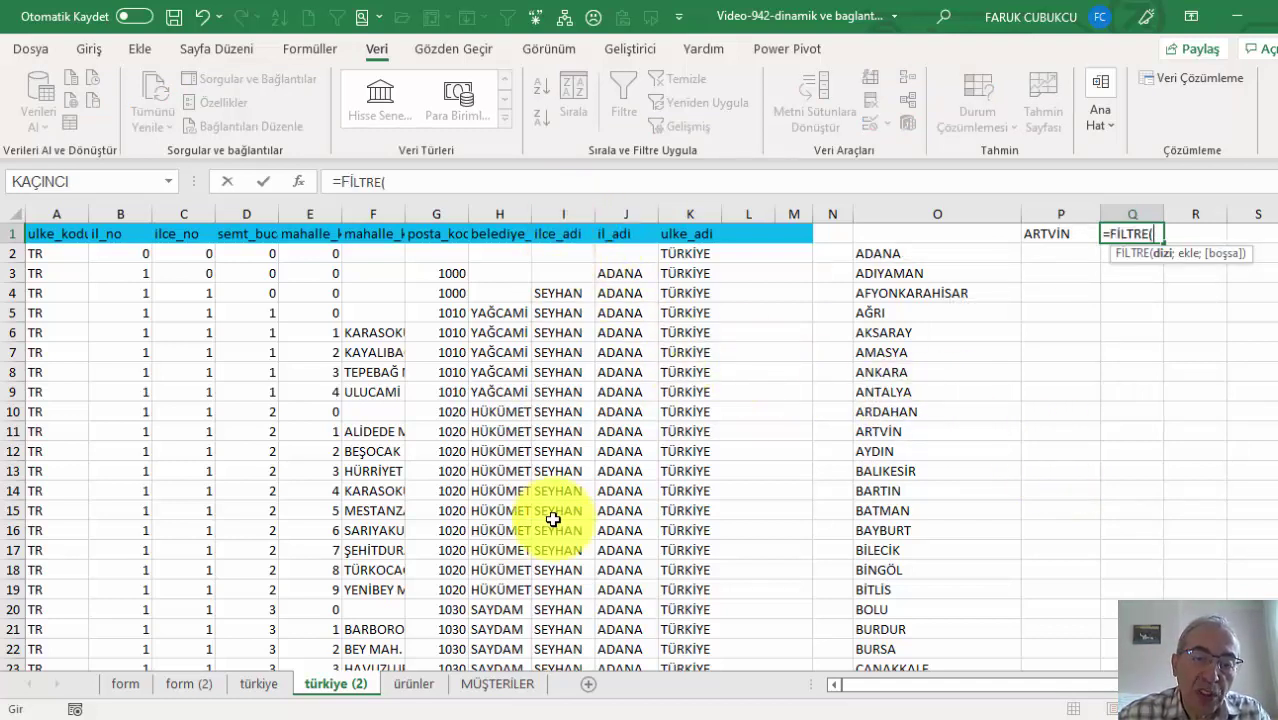
{"action": "left_click", "coordinate": [578, 212]}
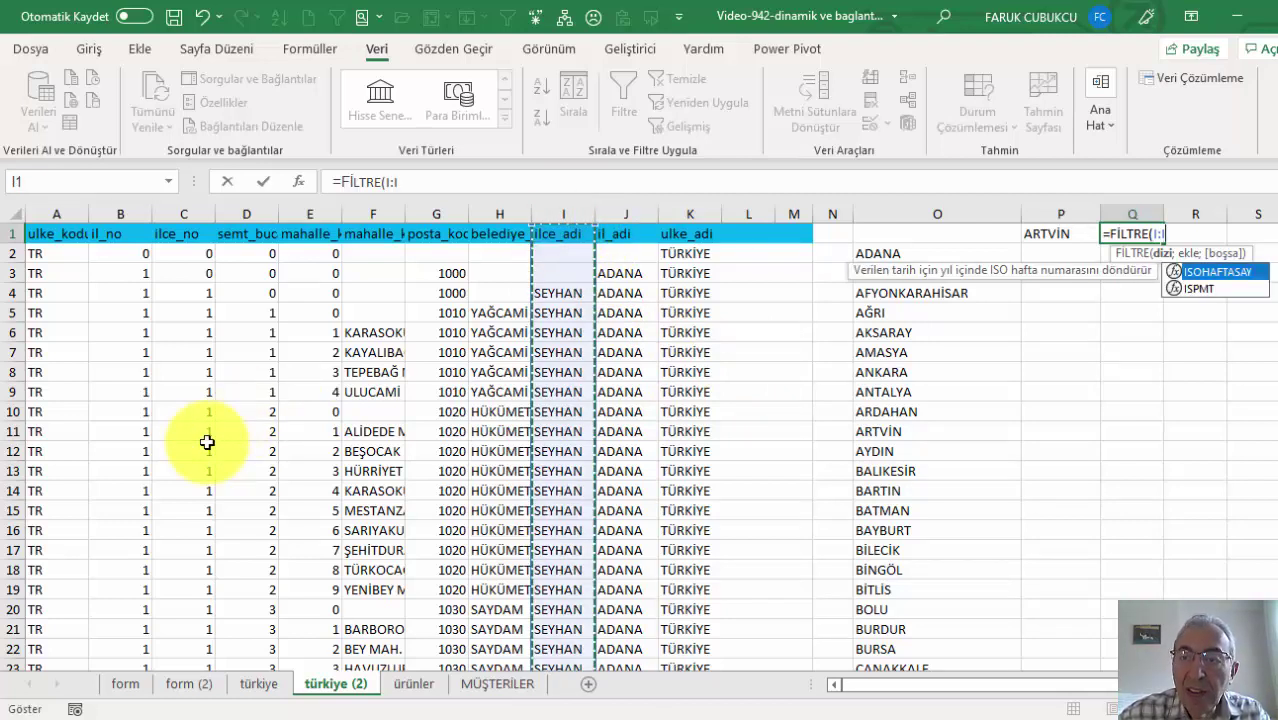
{"action": "key", "text": "Escape"}
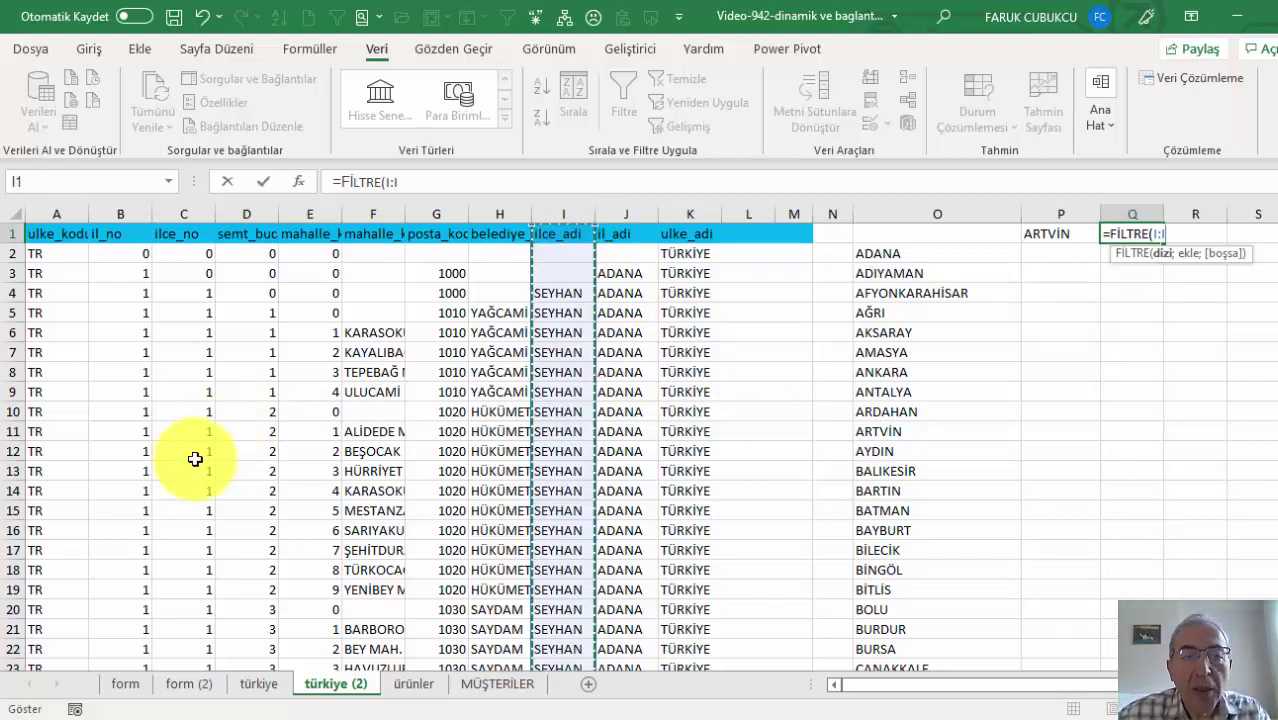
Enter =FİLTRE(I:I;J:J=P1) in Q1 so the ARTVİN districts spill down column Q.
{"action": "key", "text": "Escape"}
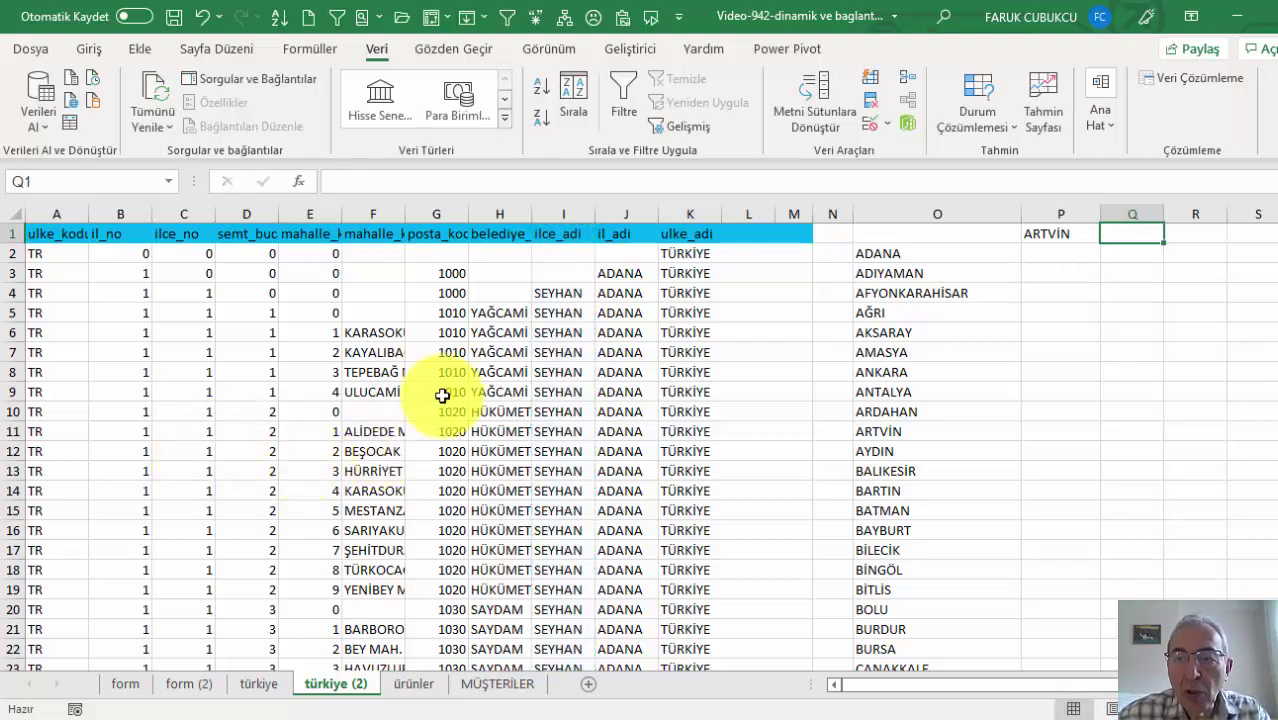
{"action": "scroll", "coordinate": [422, 390], "scroll_direction": "up", "scroll_amount": 2}
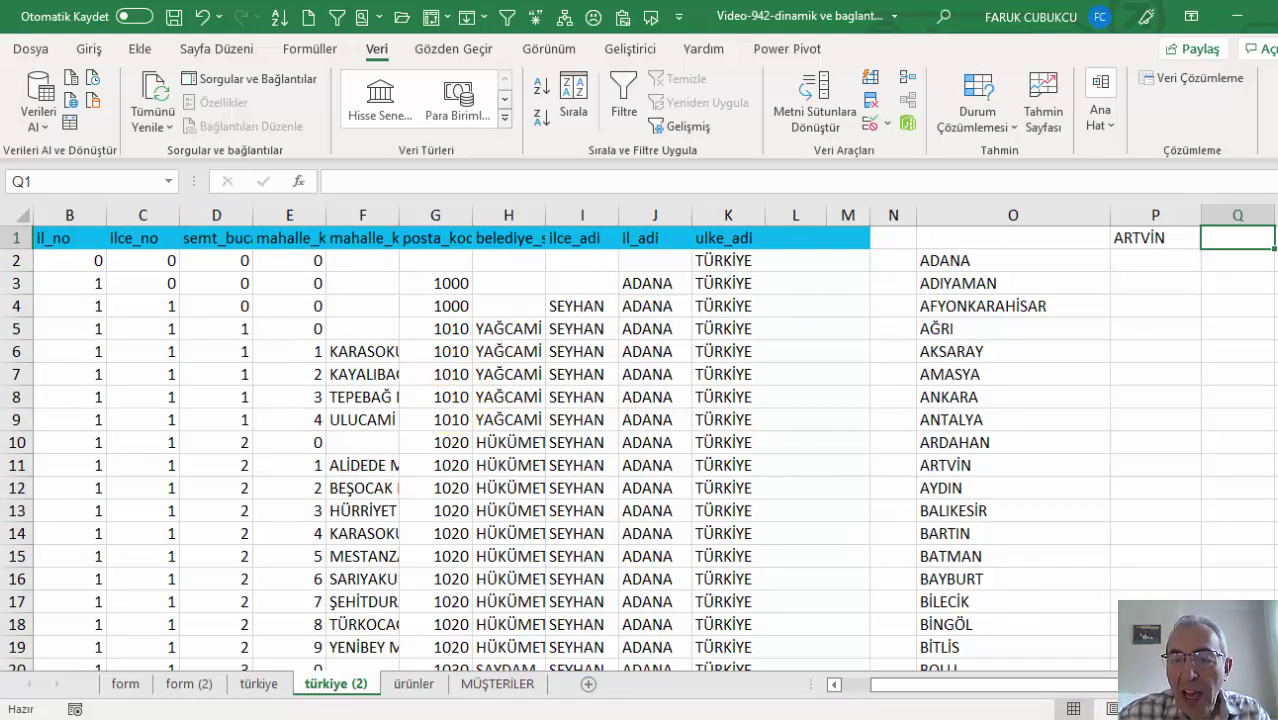
{"action": "scroll", "coordinate": [660, 450], "scroll_direction": "right", "scroll_amount": 2}
{"action": "key", "text": "F2"}
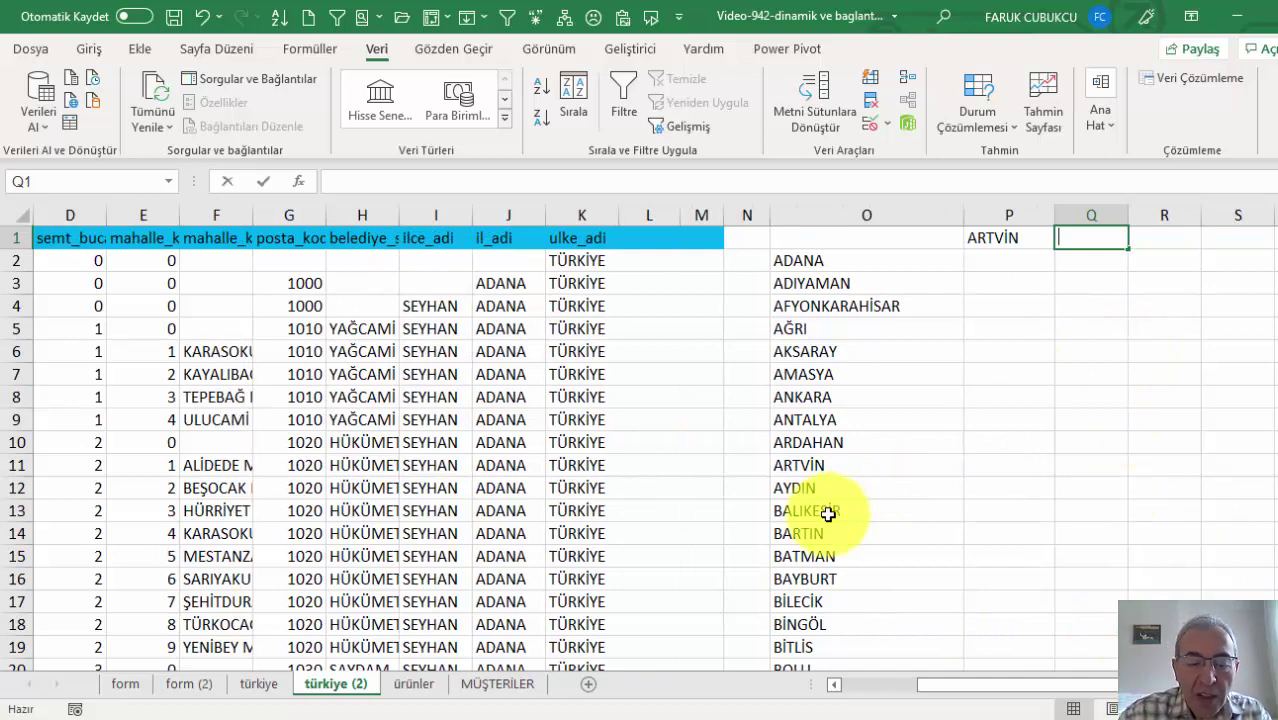
{"action": "type", "text": "=fi"}
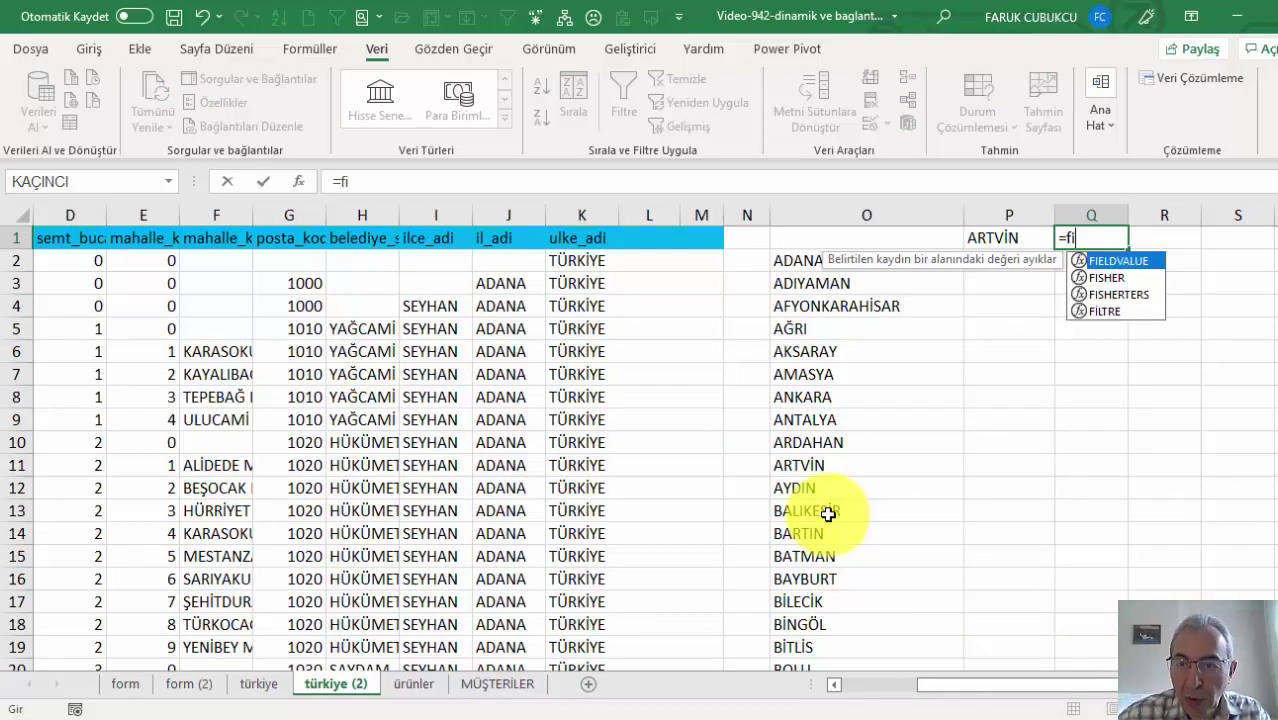
{"action": "key", "text": "Down"}
{"action": "key", "text": "Down"}
{"action": "key", "text": "Down"}
{"action": "key", "text": "Tab"}
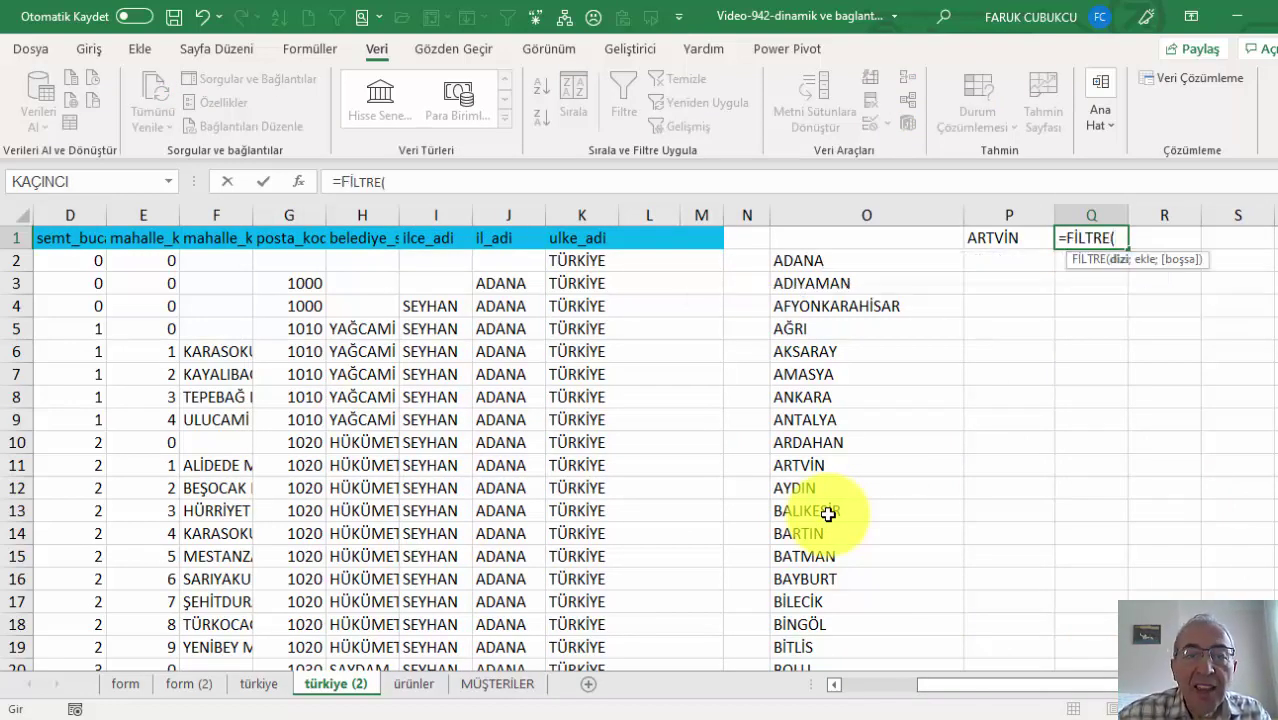
{"action": "left_click", "coordinate": [437, 215]}
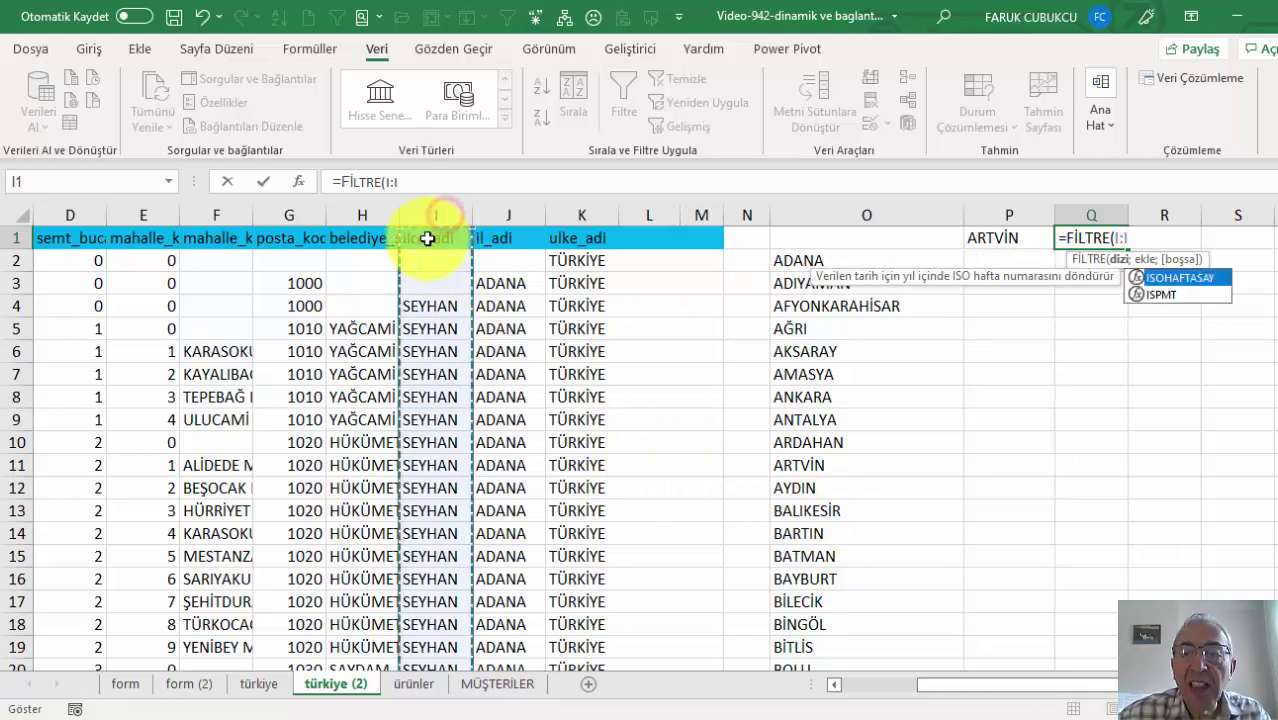
{"action": "type", "text": ";"}
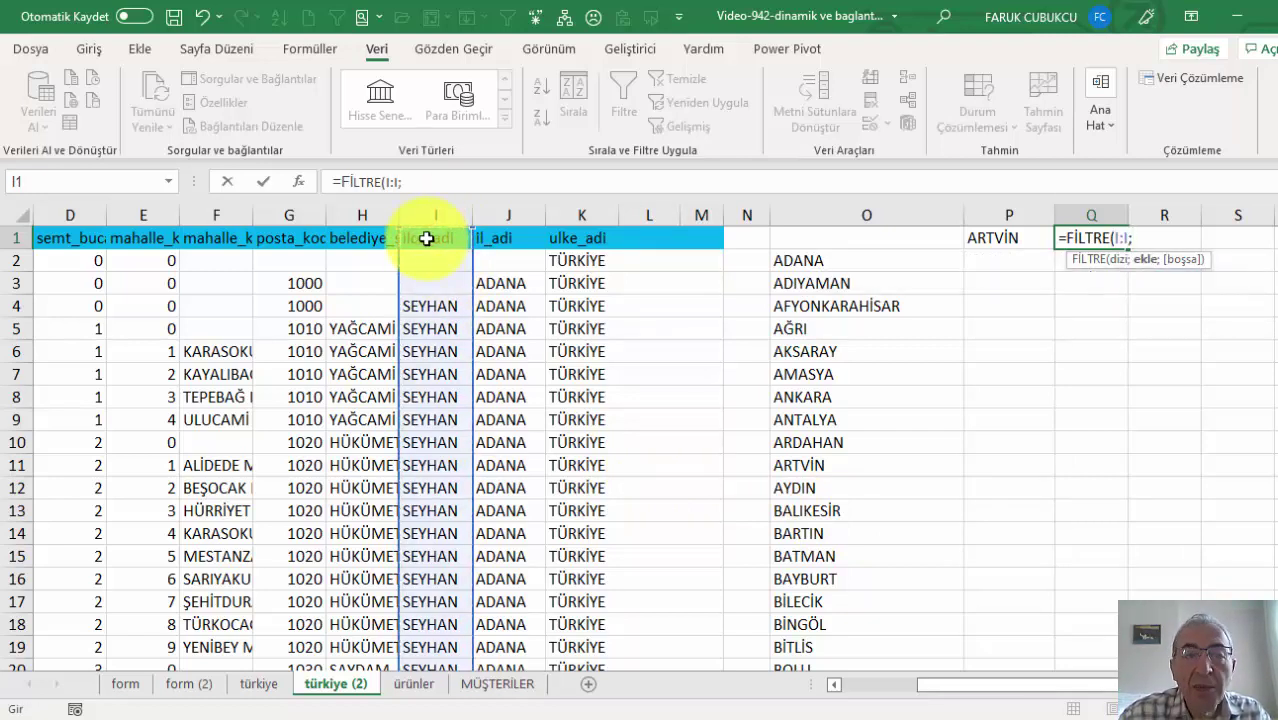
{"action": "left_click", "coordinate": [515, 213]}
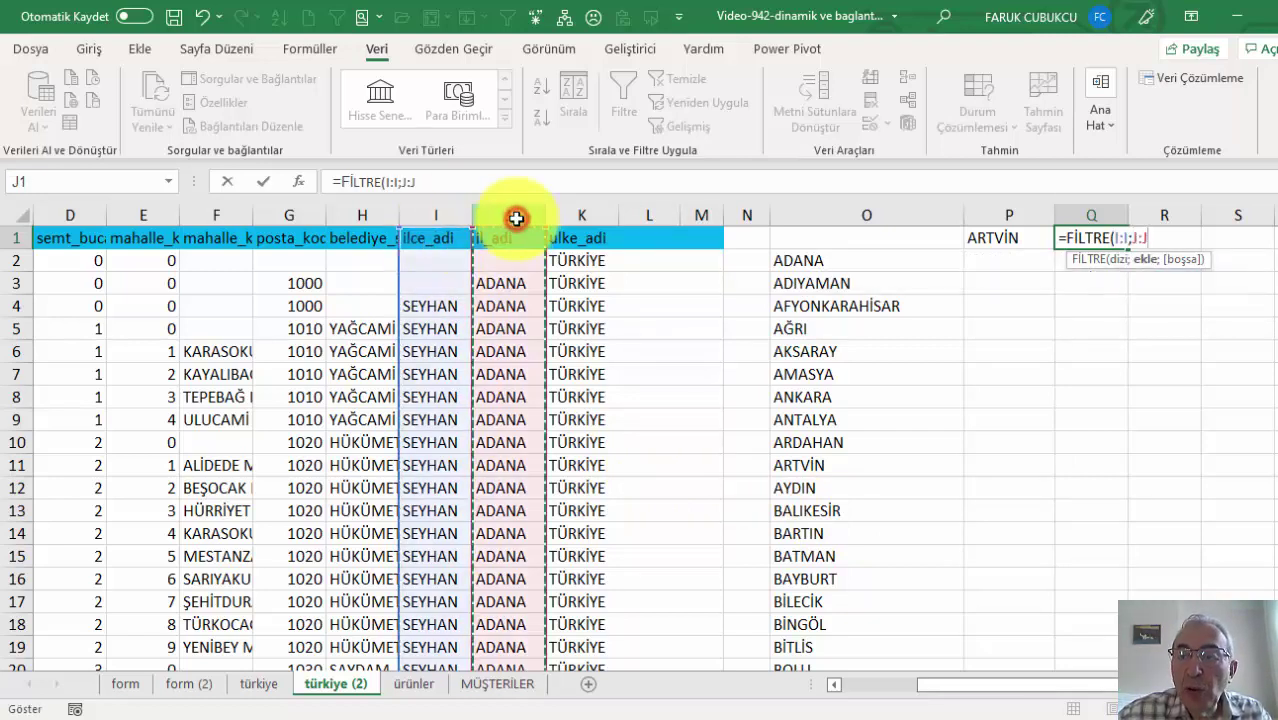
{"action": "type", "text": "="}
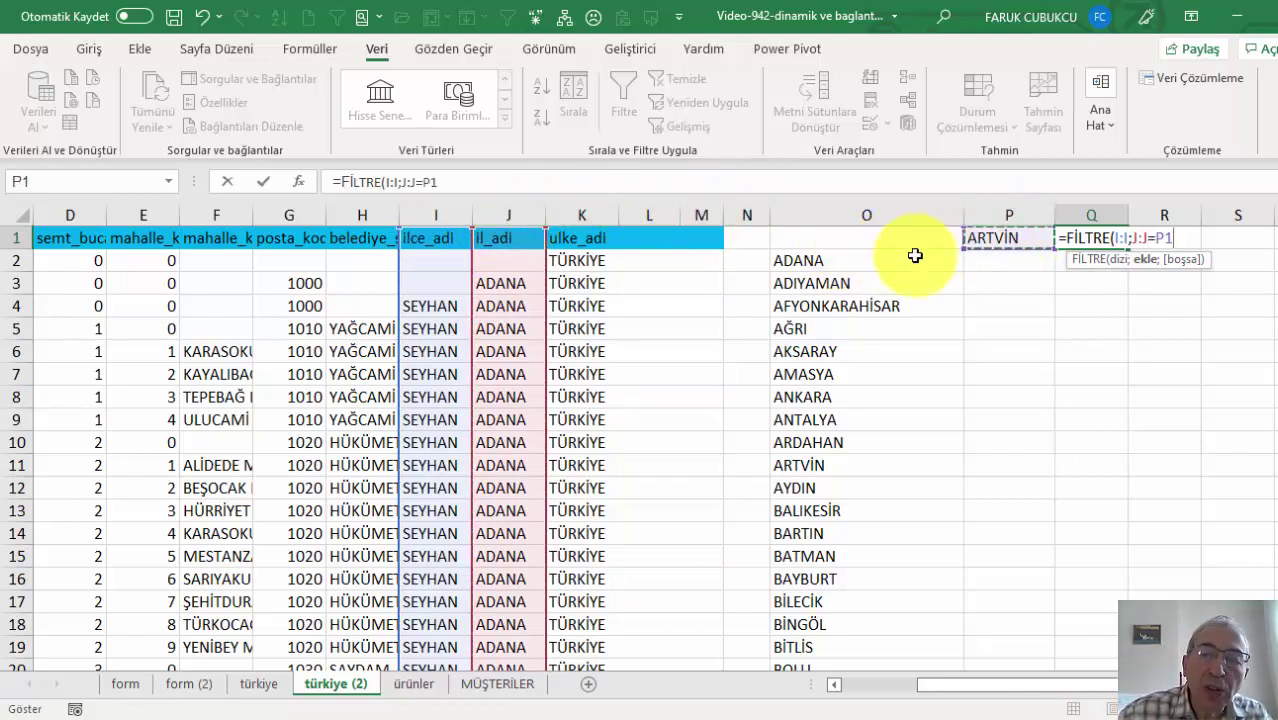
{"action": "key", "text": "Return"}
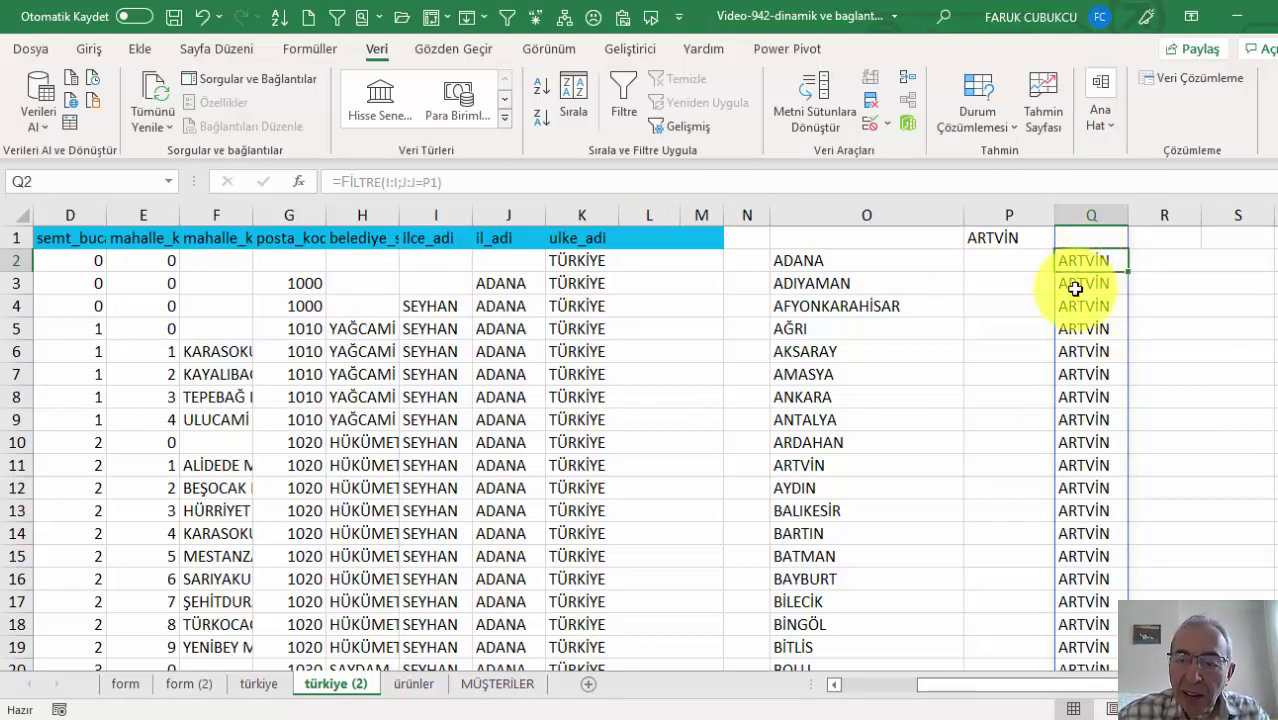
Wrap the Q1 formula as =BENZERSİZ(FİLTRE(I:I;J:J=P1)) so each district appears once.
{"action": "scroll", "coordinate": [1078, 300], "scroll_direction": "down", "scroll_amount": 5}
{"action": "scroll", "coordinate": [1100, 310], "scroll_direction": "up", "scroll_amount": 5}
{"action": "scroll", "coordinate": [1100, 315], "scroll_direction": "down", "scroll_amount": 4}
{"action": "scroll", "coordinate": [1100, 315], "scroll_direction": "up", "scroll_amount": 4}
{"action": "scroll", "coordinate": [1100, 315], "scroll_direction": "down", "scroll_amount": 6}
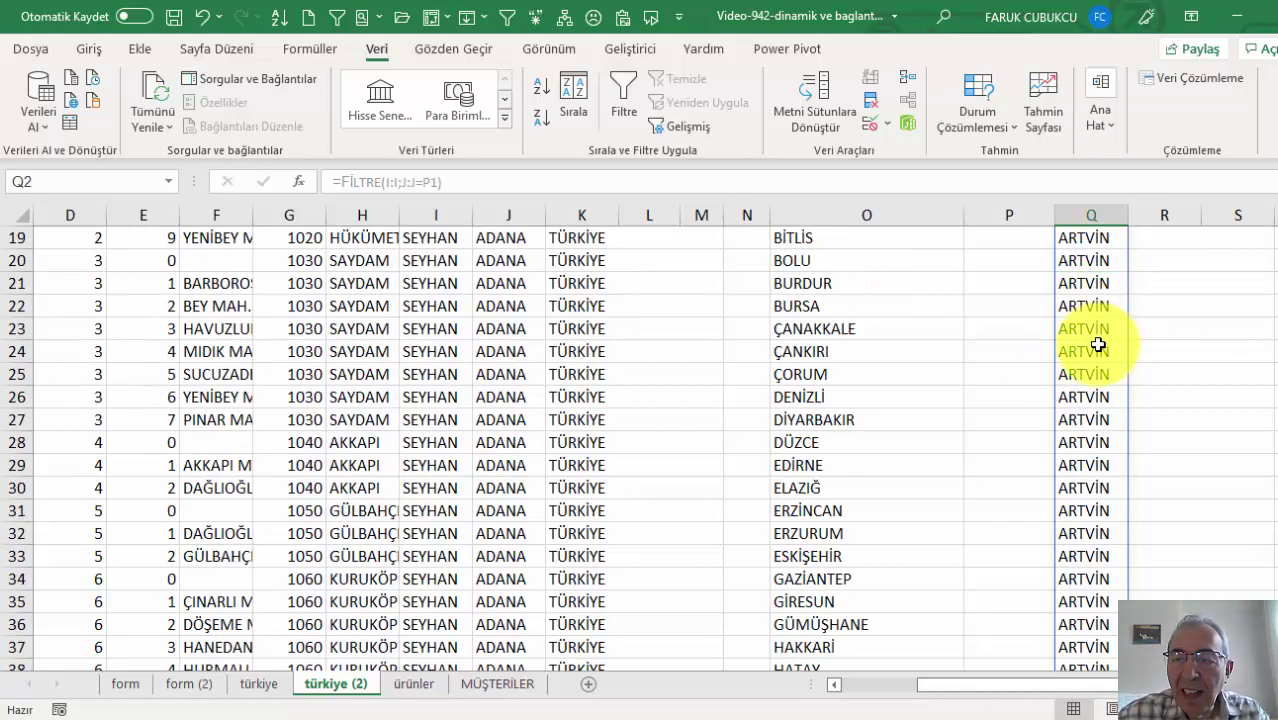
{"action": "scroll", "coordinate": [1095, 320], "scroll_direction": "down", "scroll_amount": 4}
{"action": "scroll", "coordinate": [1095, 320], "scroll_direction": "up", "scroll_amount": 10}
{"action": "left_click", "coordinate": [1084, 237]}
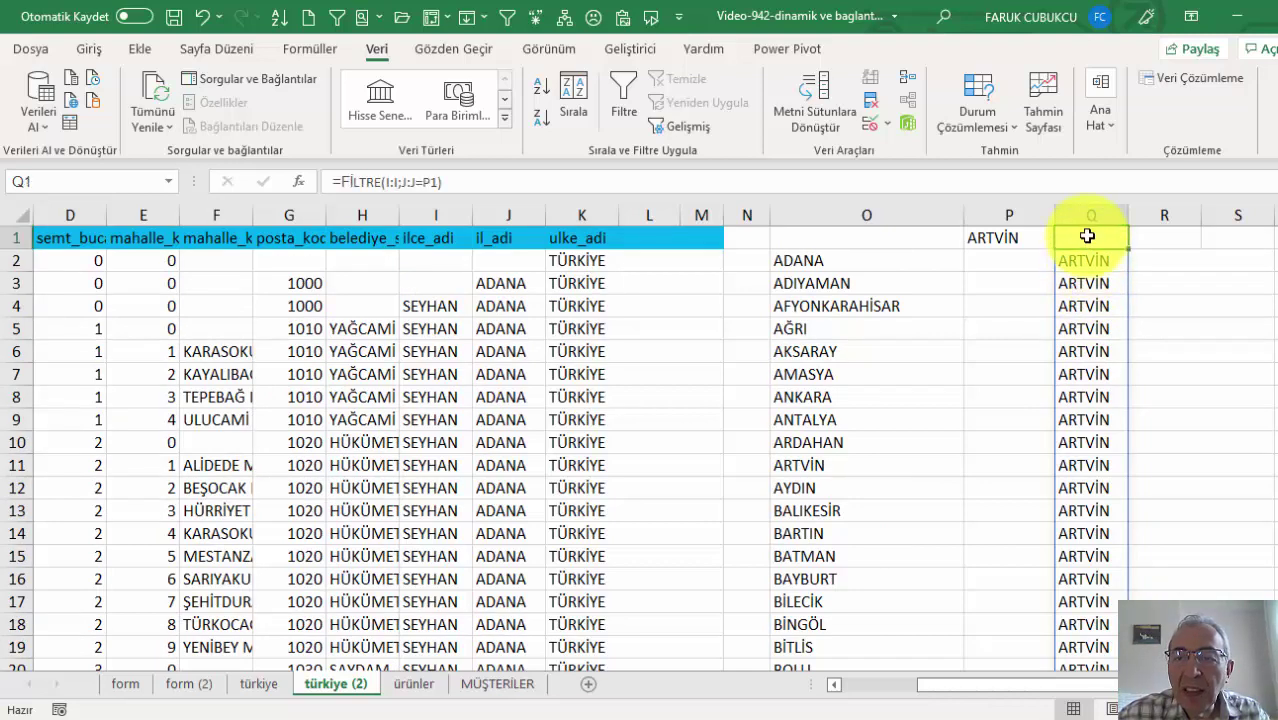
{"action": "double_click", "coordinate": [1078, 240]}
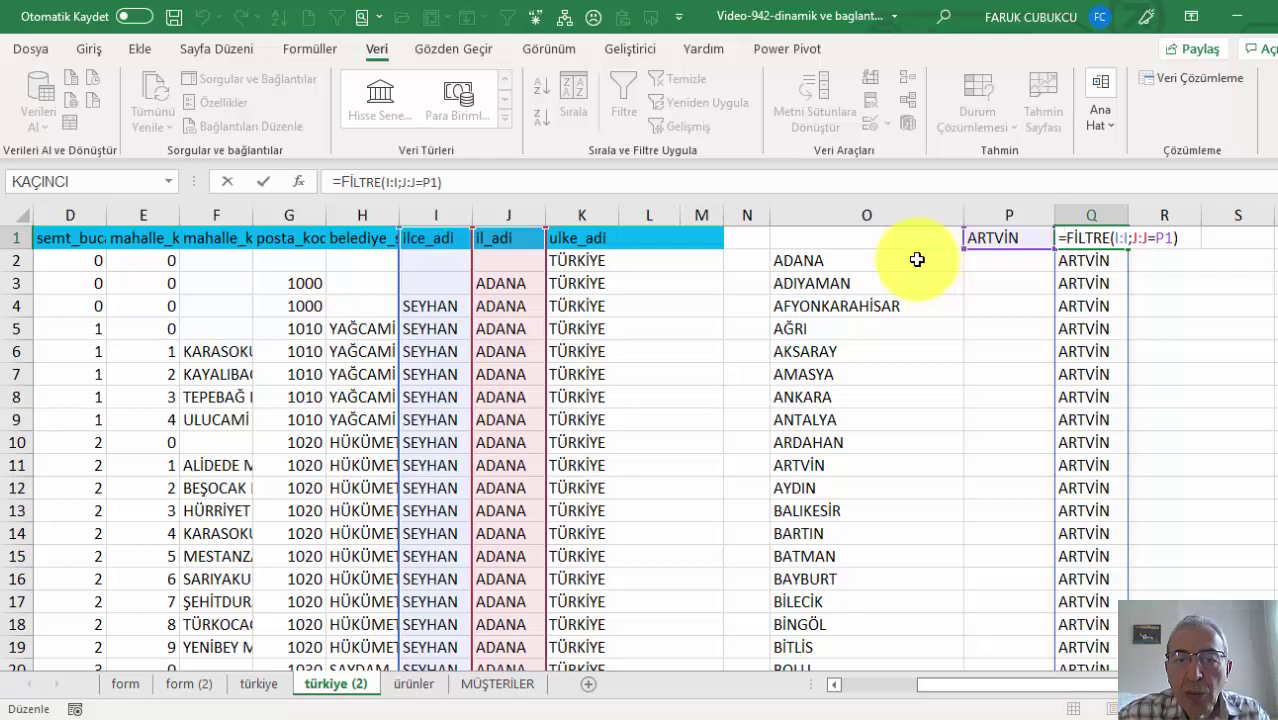
{"action": "left_click", "coordinate": [1062, 238]}
{"action": "type", "text": "be"}
{"action": "key", "text": "Tab"}
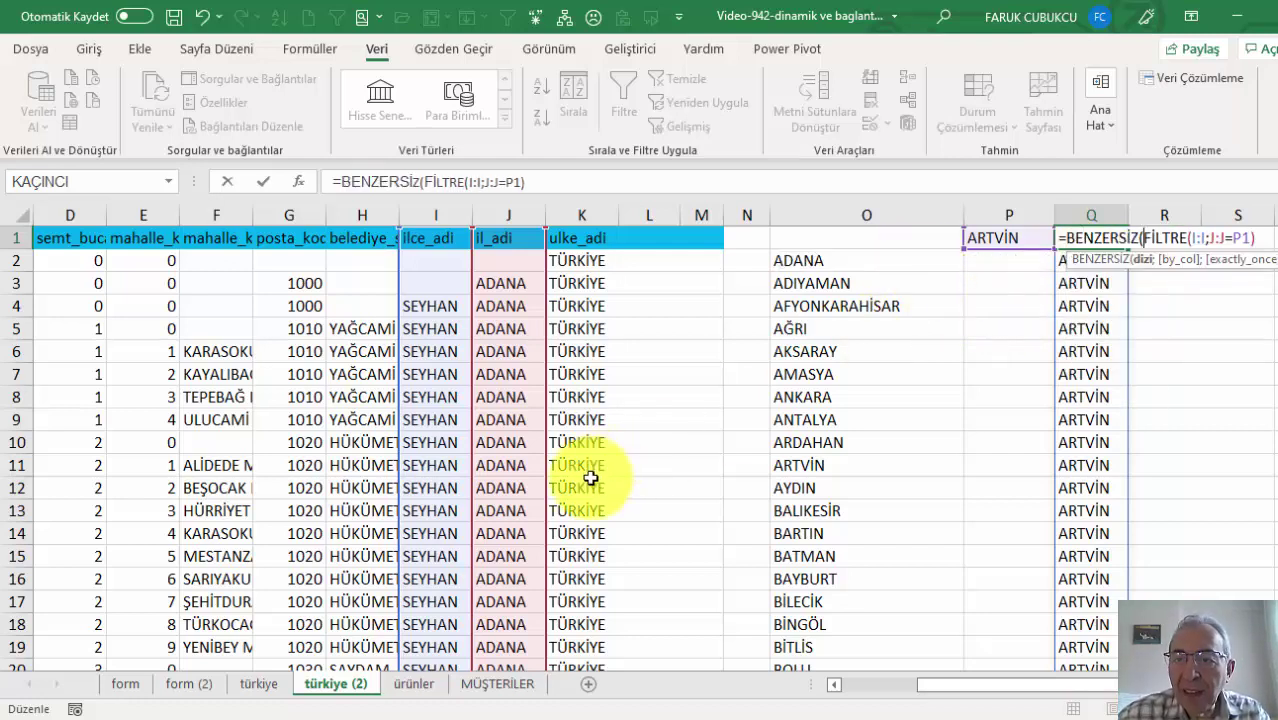
{"action": "key", "text": "Return"}
{"action": "key", "text": "Return"}
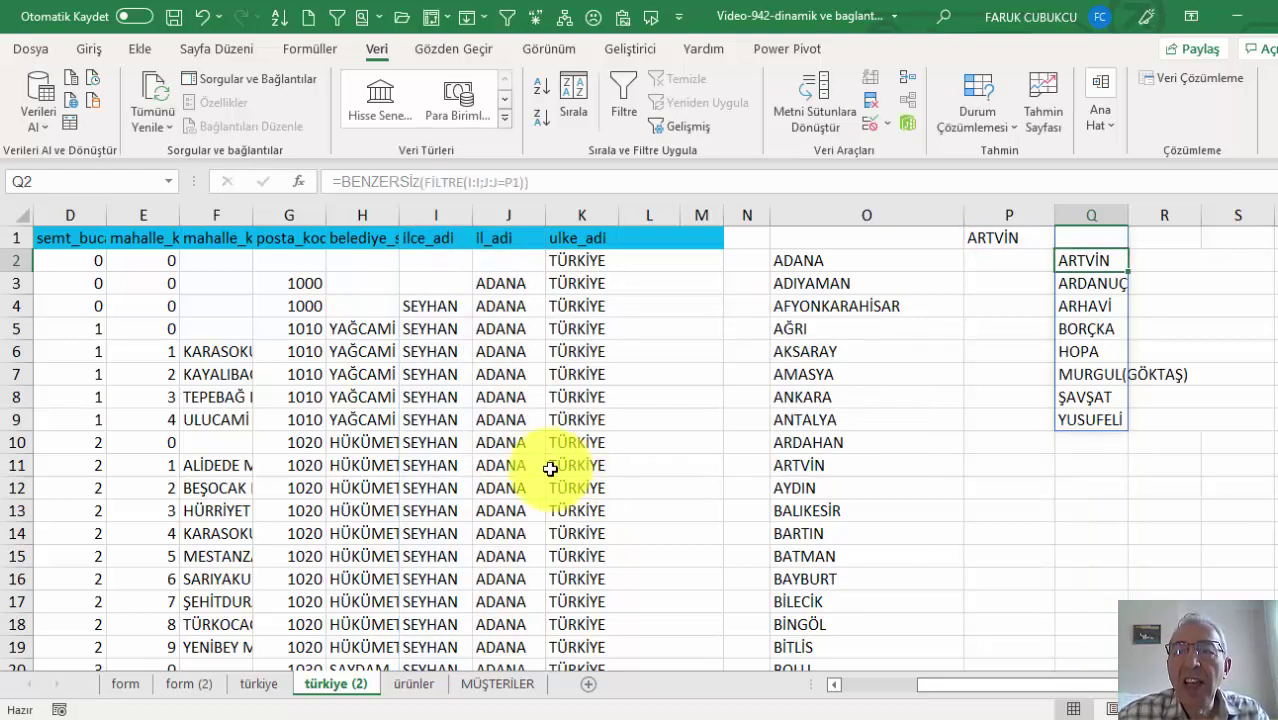
Test by choosing BARTIN, then BİLECİK, in form (2) C4 and checking the districts on türkiye (2).
{"action": "left_click", "coordinate": [205, 681]}
{"action": "left_click", "coordinate": [543, 306]}
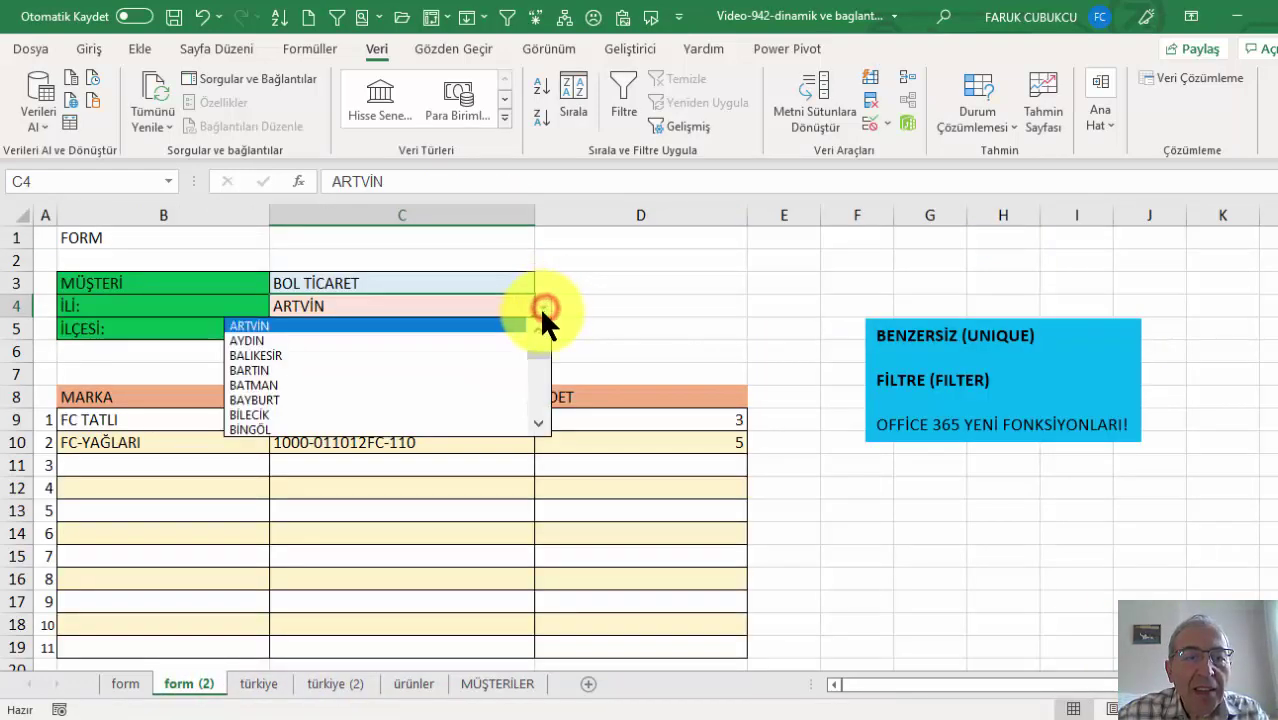
{"action": "left_click", "coordinate": [434, 373]}
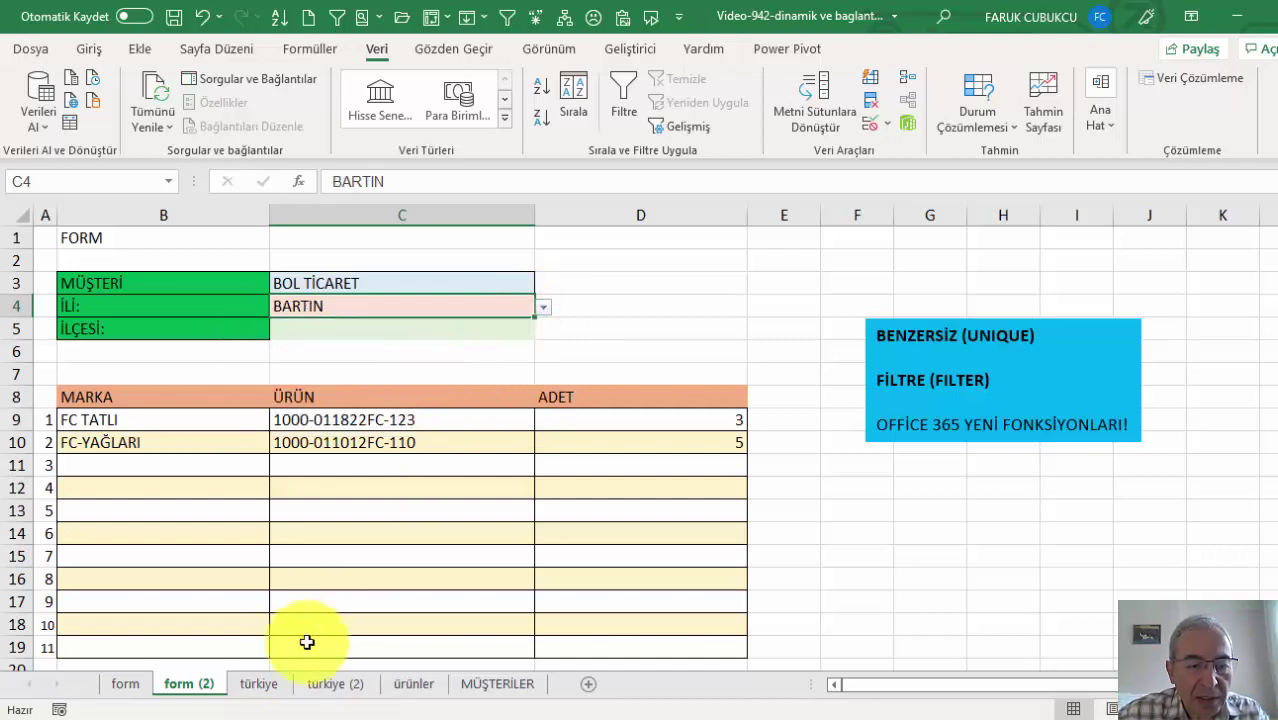
{"action": "left_click", "coordinate": [335, 684]}
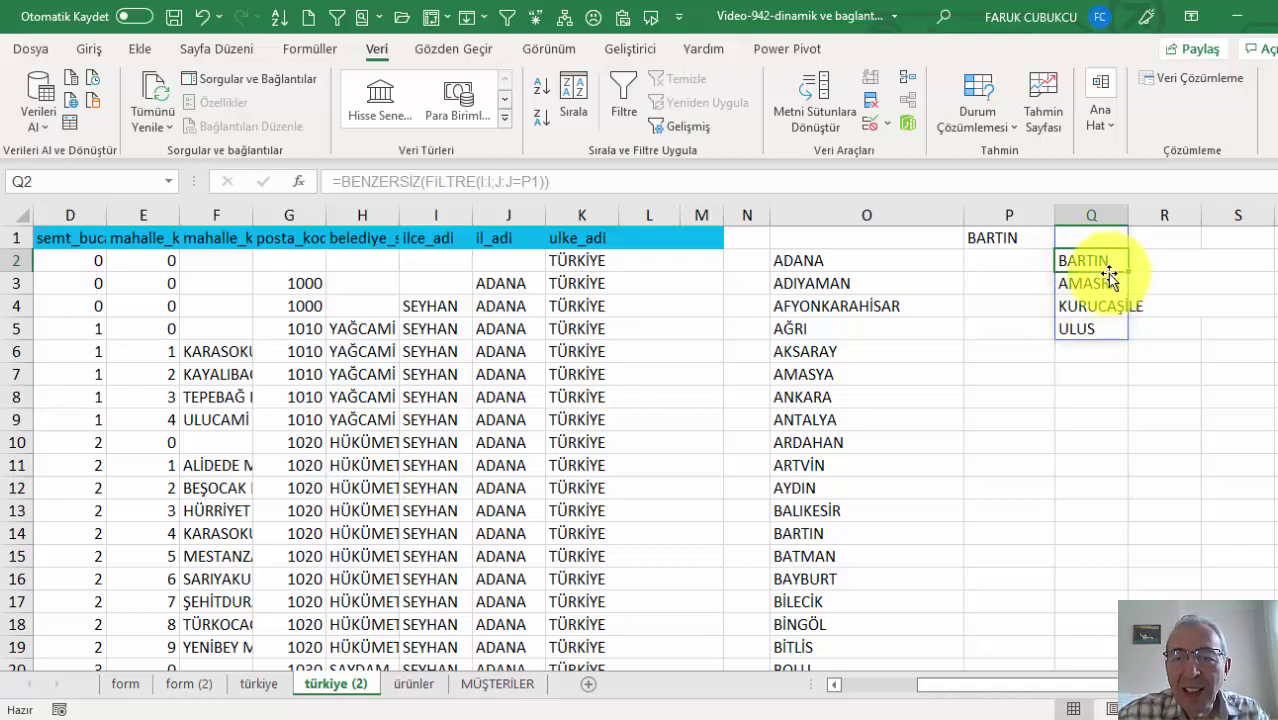
{"action": "left_click", "coordinate": [200, 686]}
{"action": "left_click", "coordinate": [543, 307]}
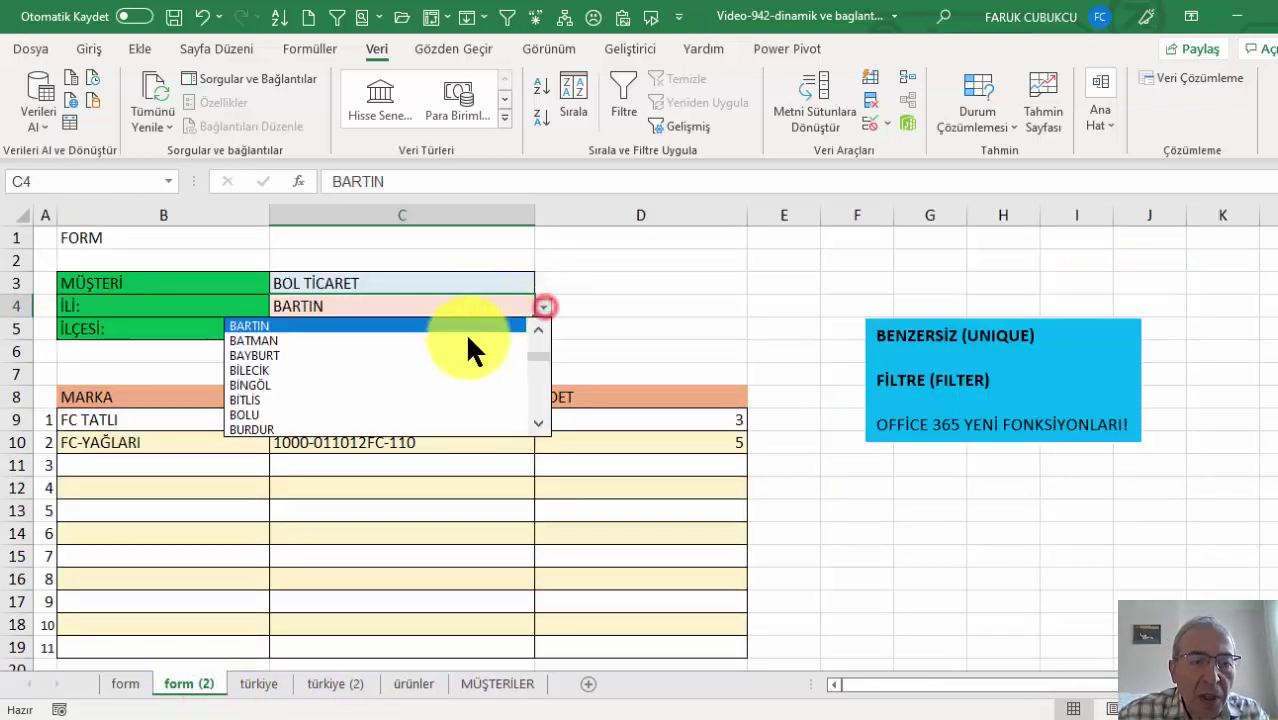
{"action": "left_click", "coordinate": [414, 368]}
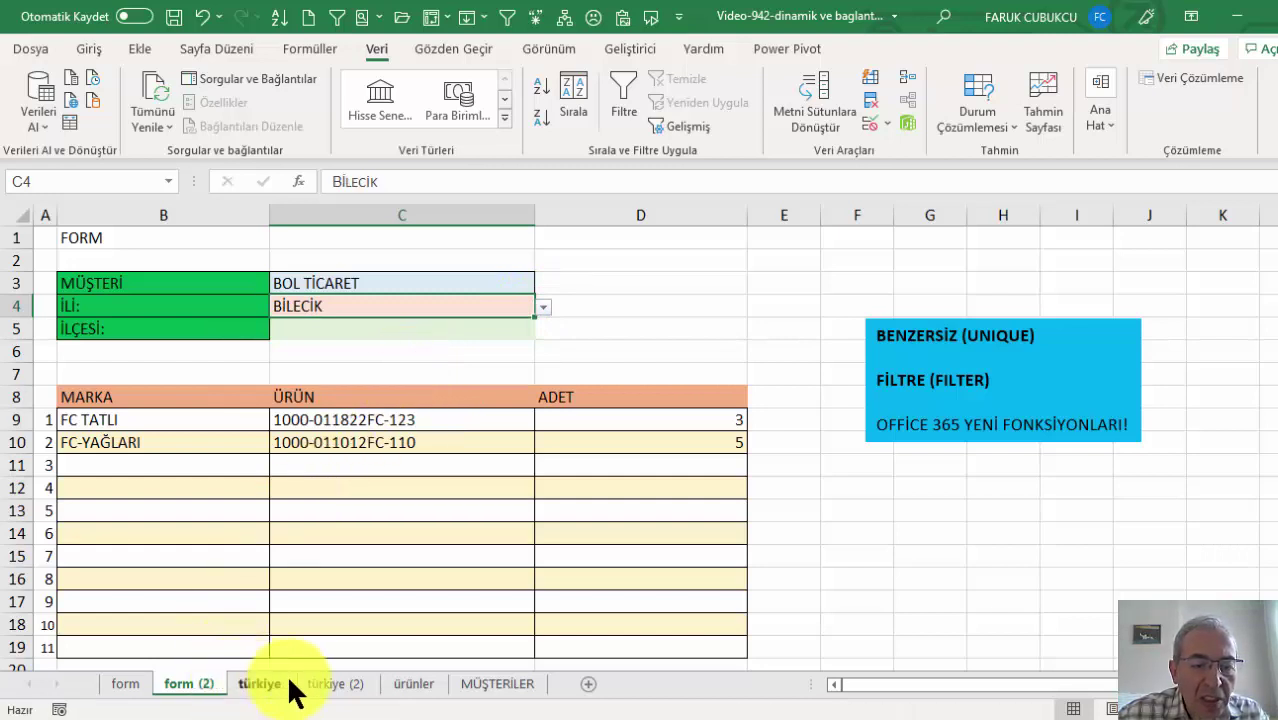
{"action": "left_click", "coordinate": [335, 685]}
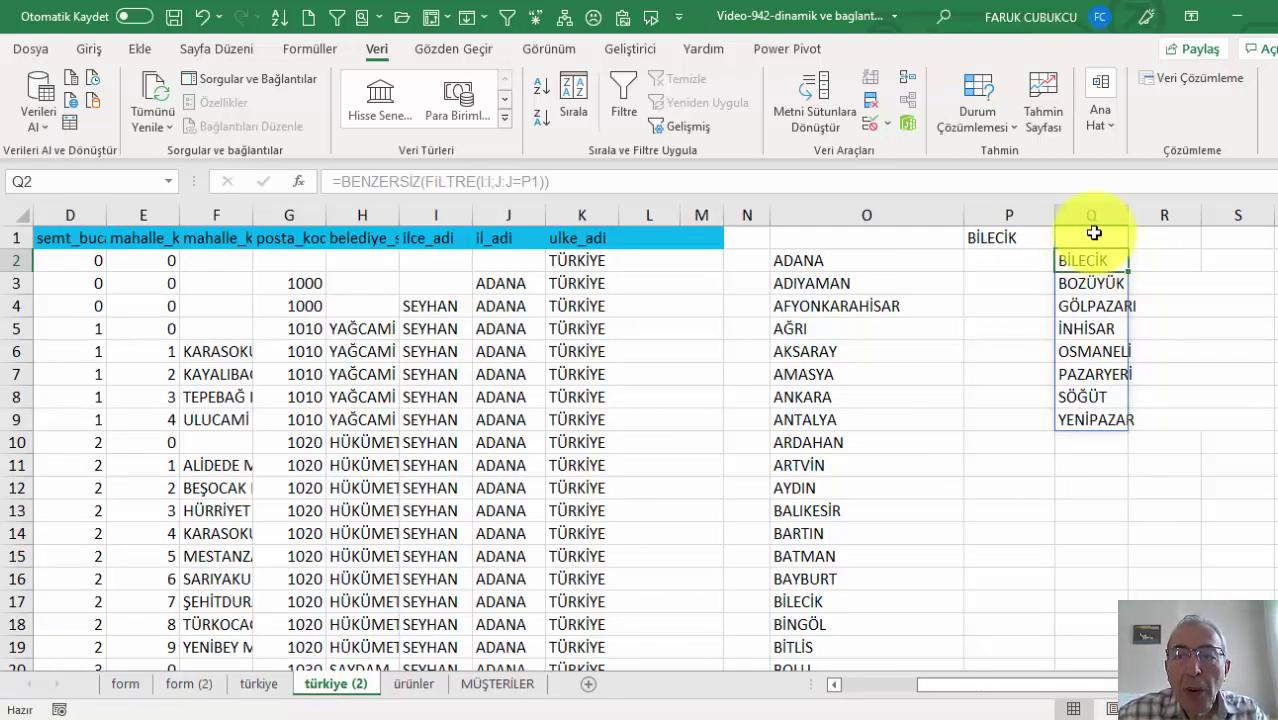
{"action": "left_click", "coordinate": [186, 684]}
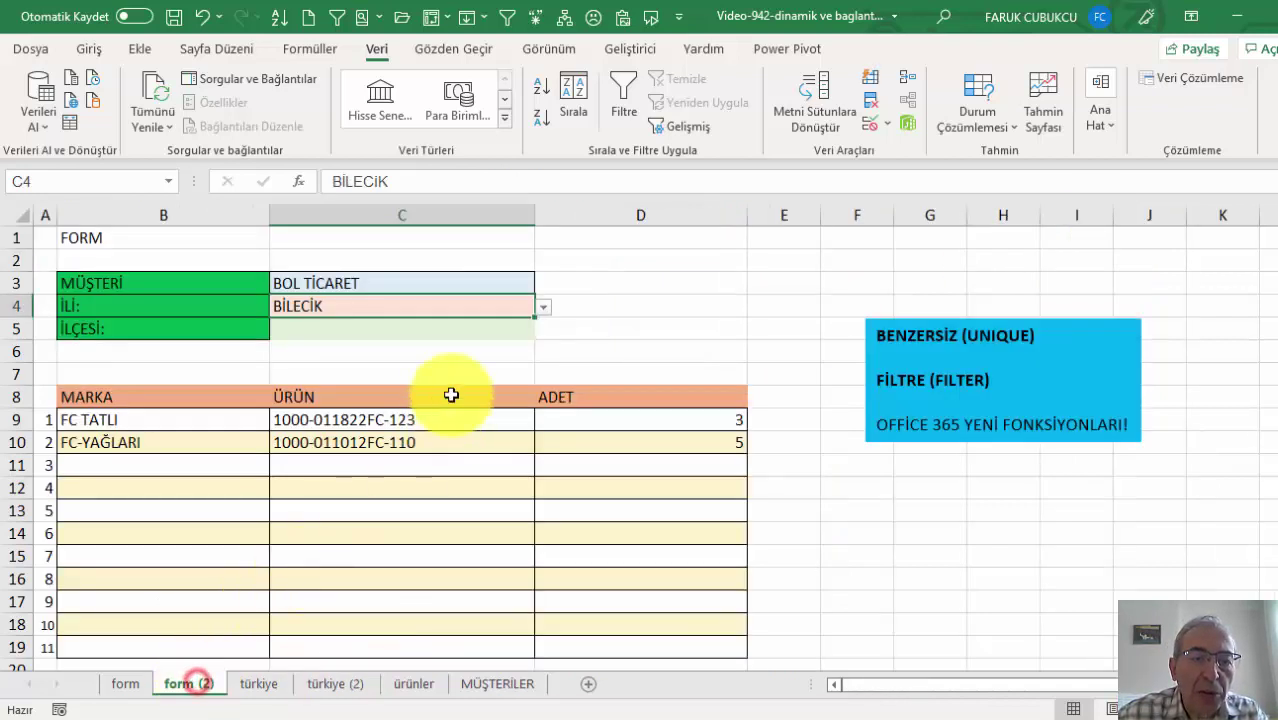
{"action": "left_click", "coordinate": [494, 328]}
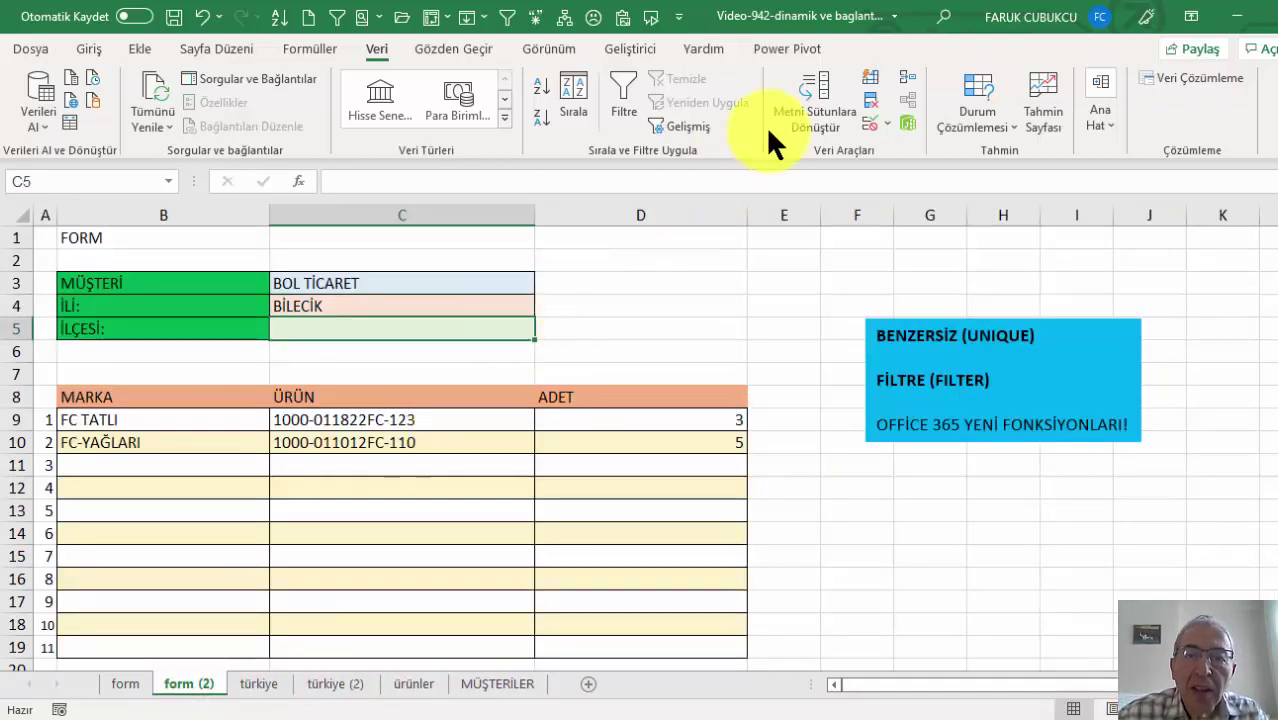
Give C5 a List data validation with source ='türkiye (2)'!$Q$1#.
{"action": "left_click", "coordinate": [881, 120]}
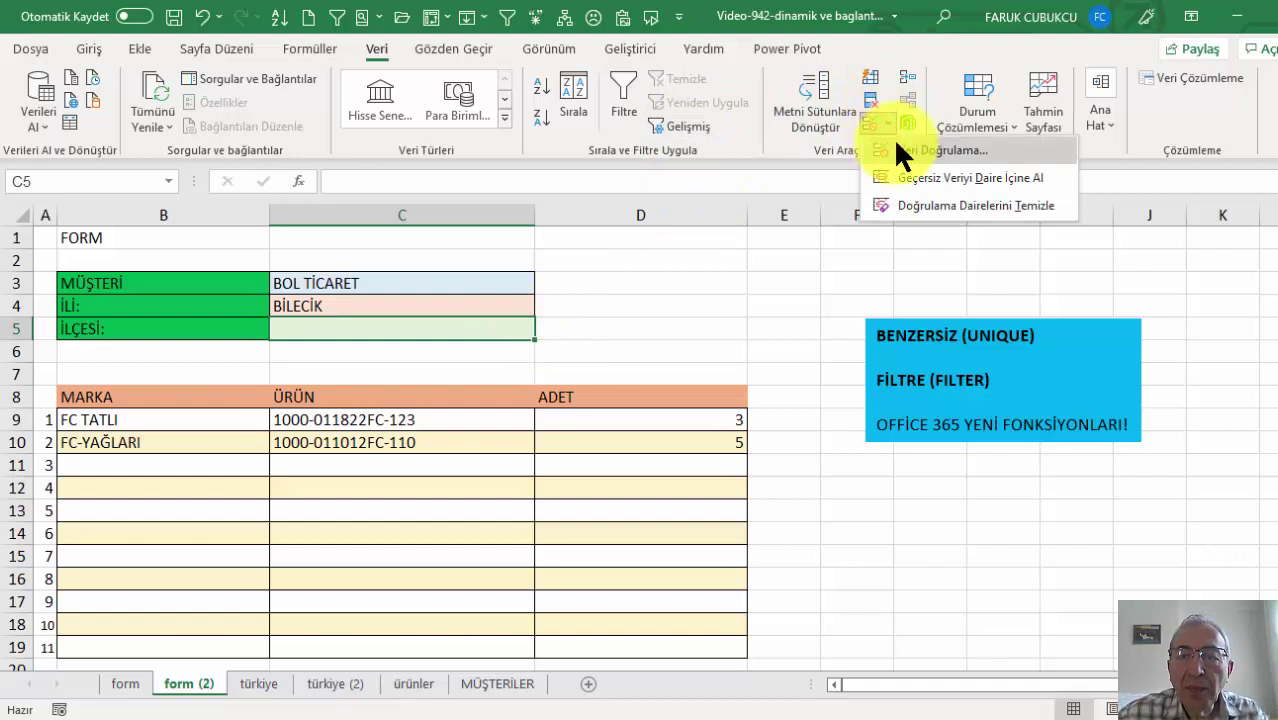
{"action": "left_click", "coordinate": [897, 146]}
{"action": "left_click", "coordinate": [540, 333]}
{"action": "left_click", "coordinate": [559, 379]}
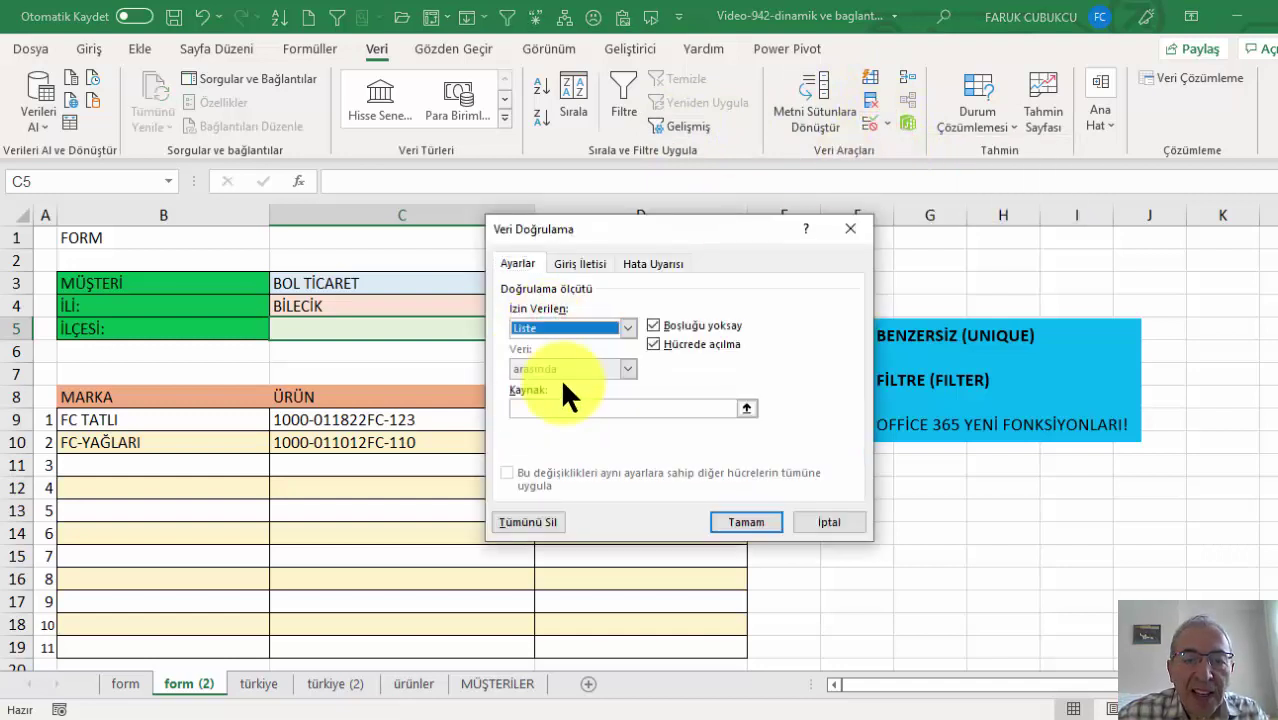
{"action": "left_click", "coordinate": [525, 414]}
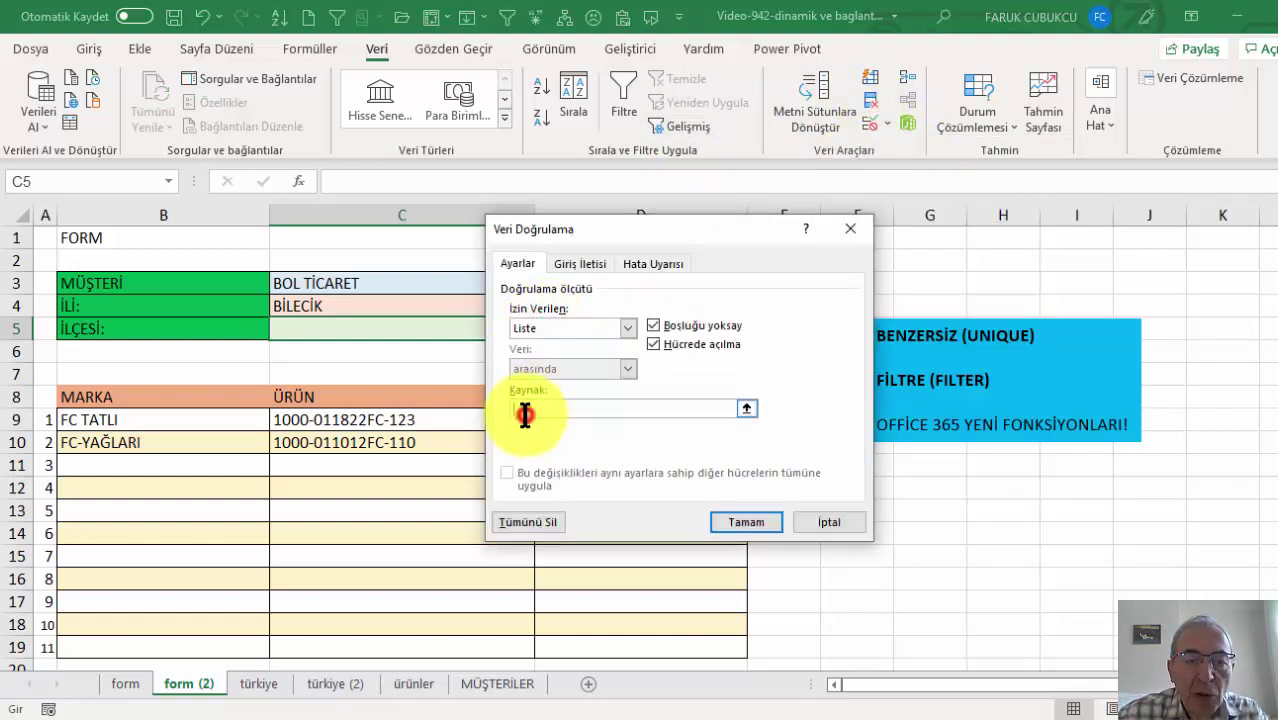
{"action": "left_click", "coordinate": [323, 686]}
{"action": "type", "text": "='türkiye (2)'!$Q$1#"}
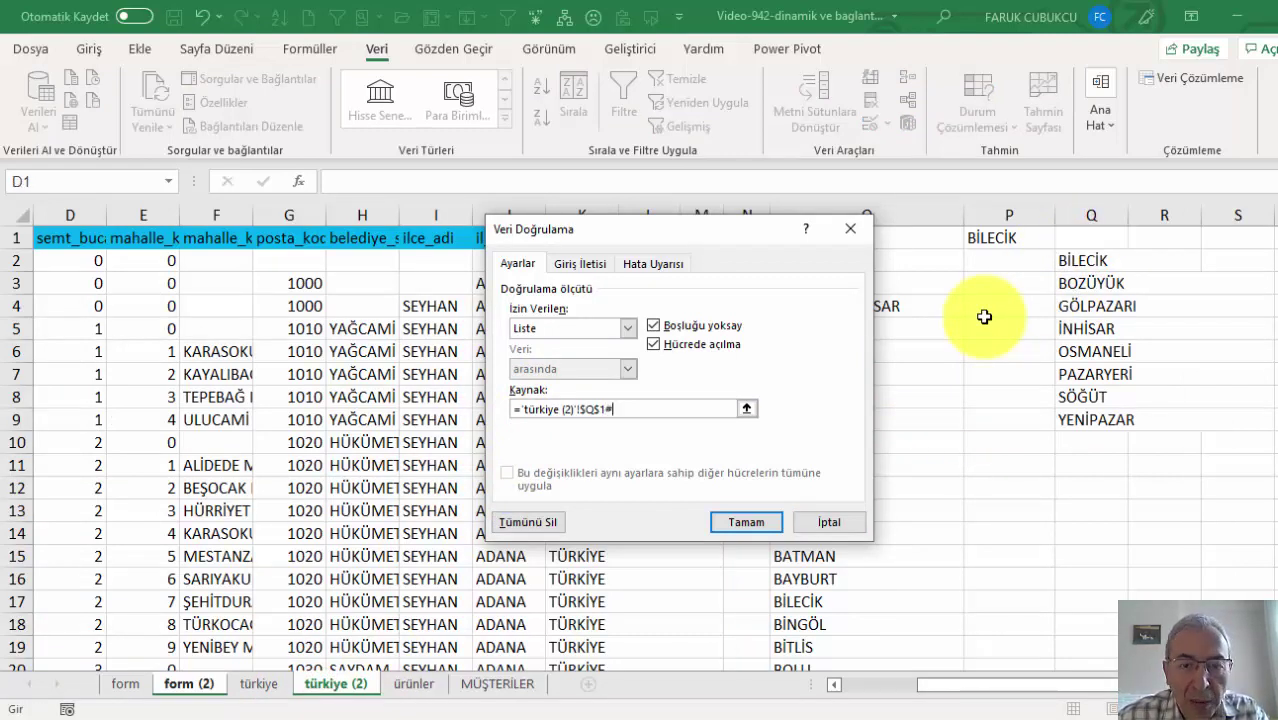
{"action": "key", "text": "Return"}
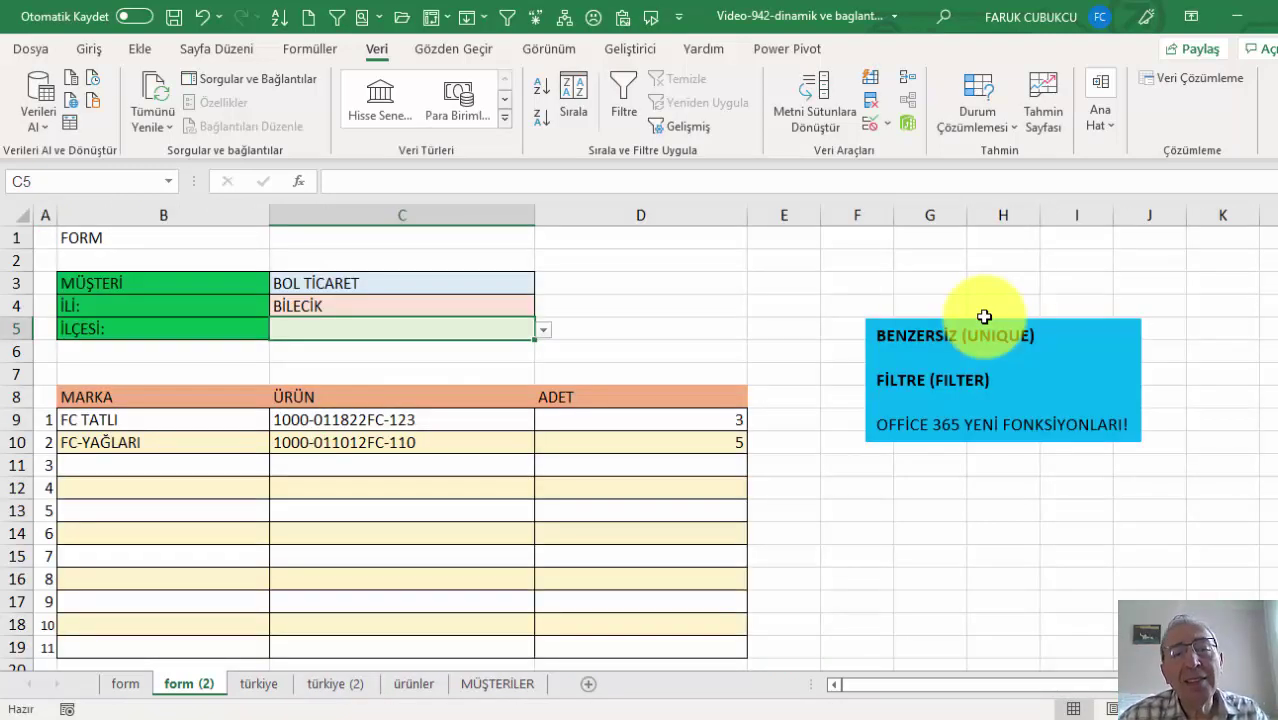
Pick BOZÜYÜK in C5, then change C4 to ÇANAKKALE and pick BAYRAMİÇ as the district.
{"action": "left_click", "coordinate": [543, 329]}
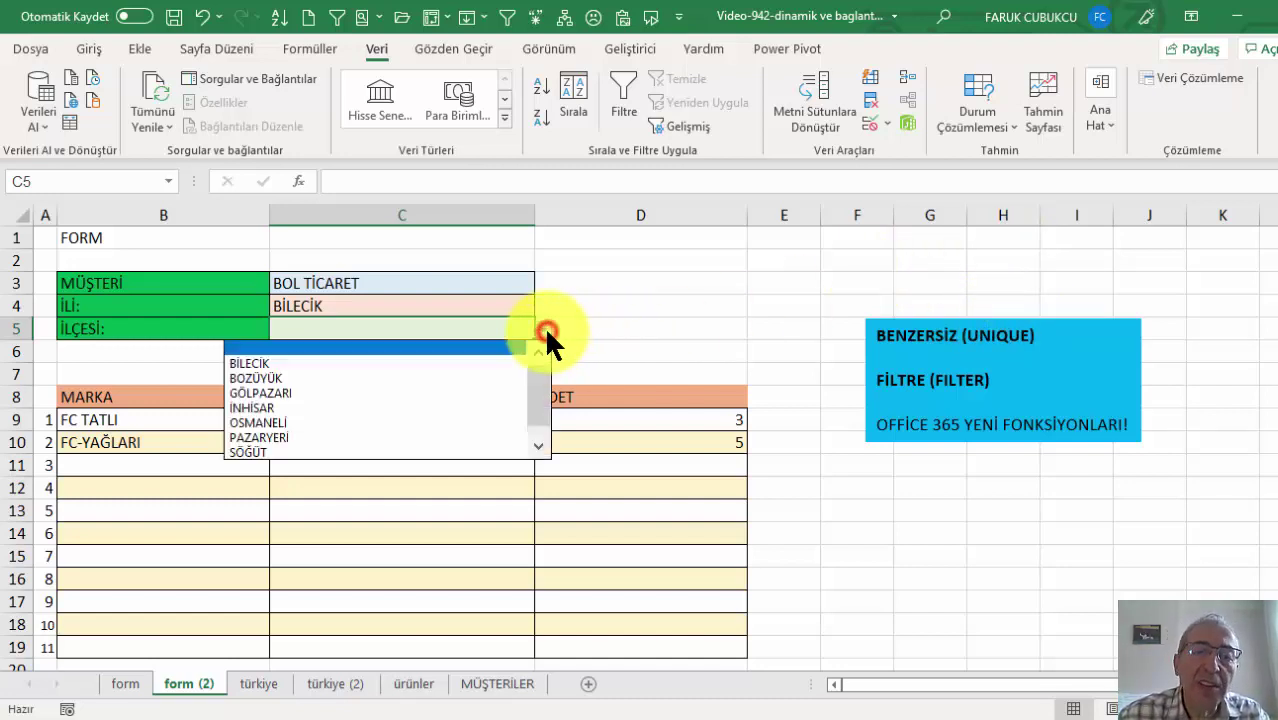
{"action": "left_click", "coordinate": [392, 377]}
{"action": "left_click", "coordinate": [479, 301]}
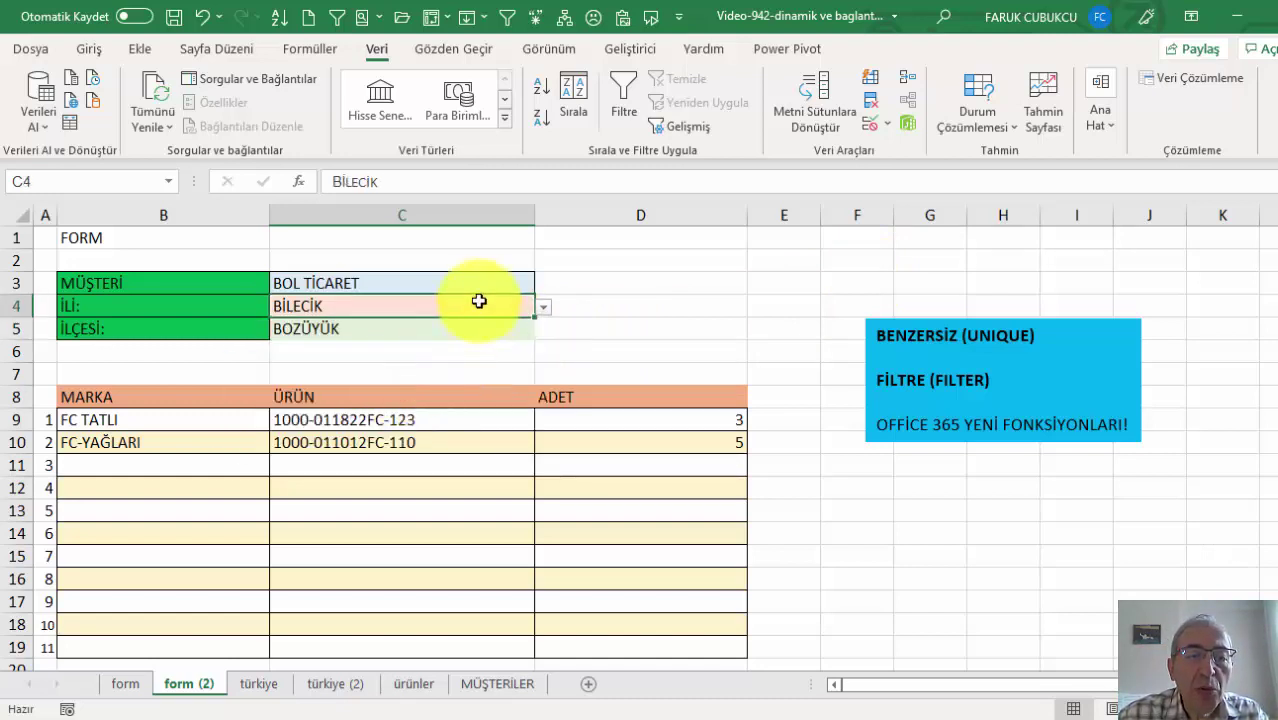
{"action": "left_click", "coordinate": [543, 307]}
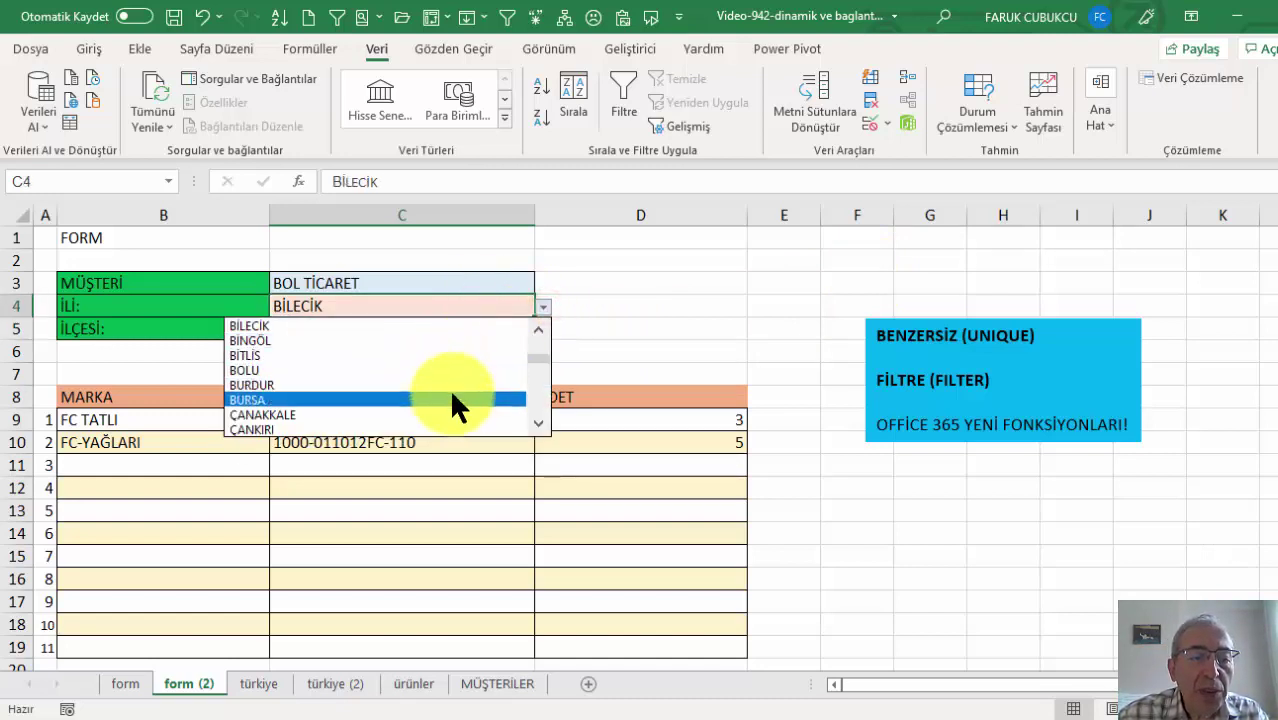
{"action": "left_click", "coordinate": [448, 414]}
{"action": "left_click", "coordinate": [472, 329]}
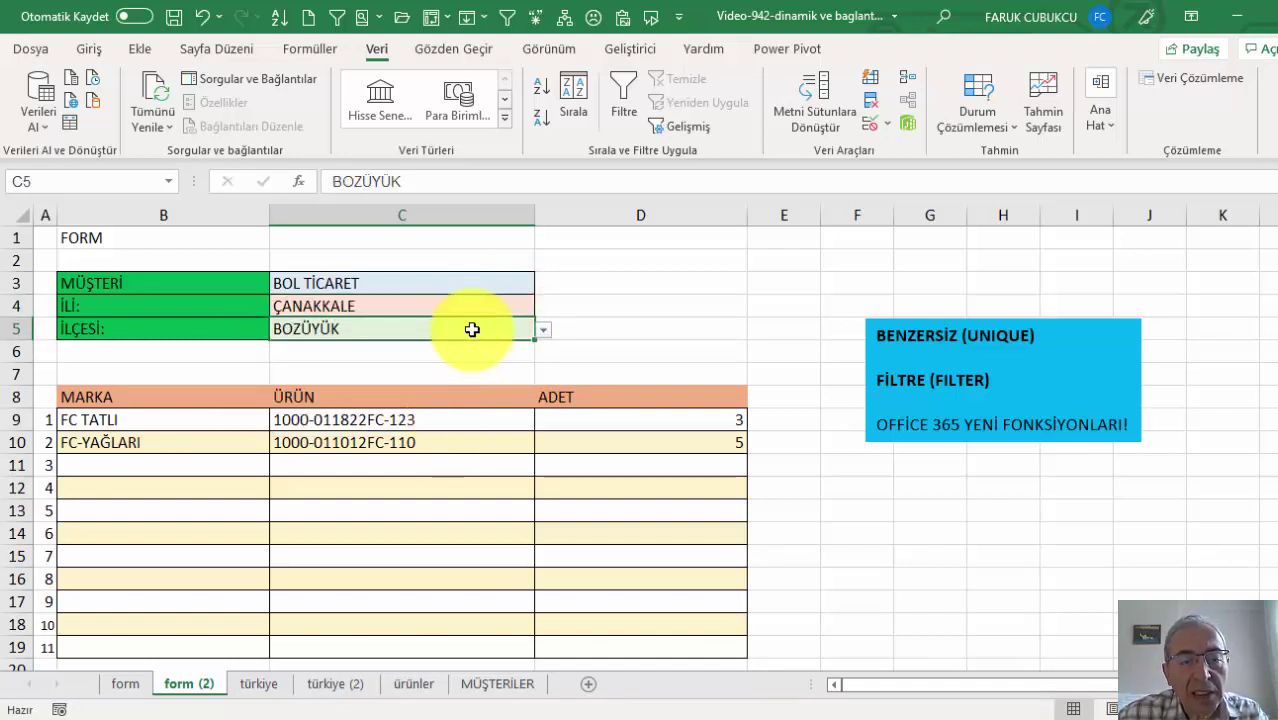
{"action": "left_click", "coordinate": [541, 329]}
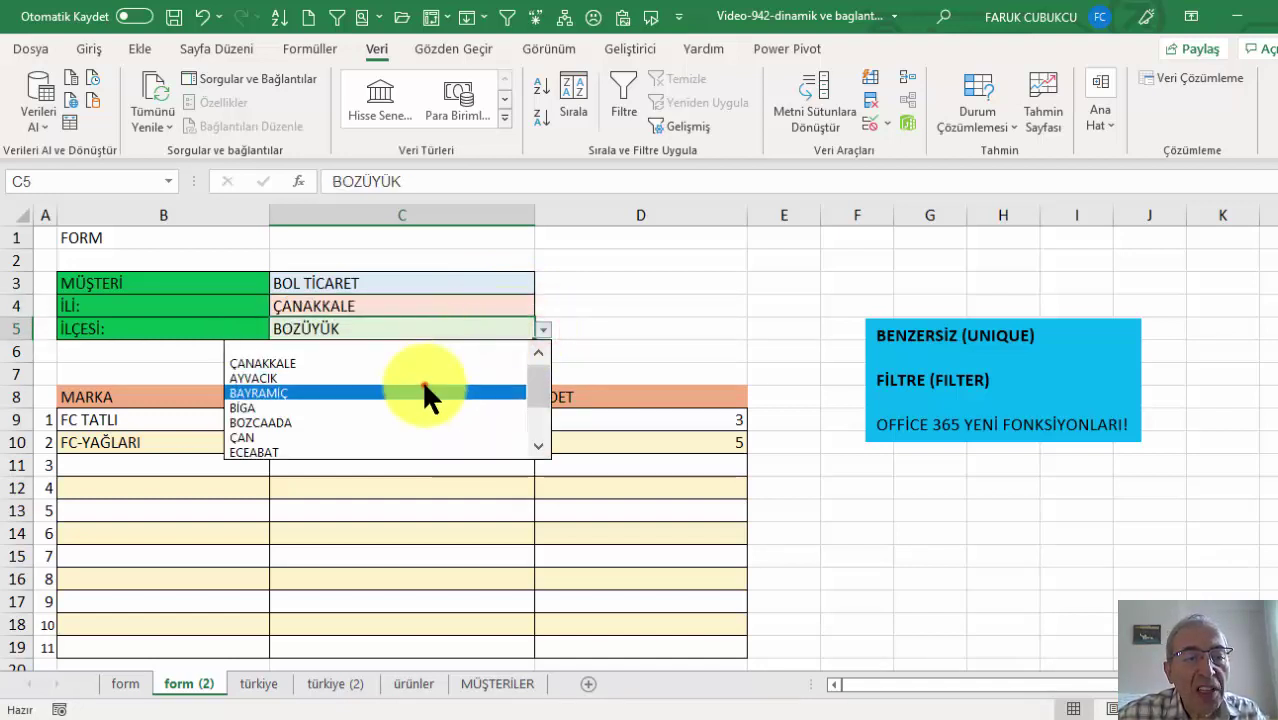
{"action": "left_click", "coordinate": [421, 379]}
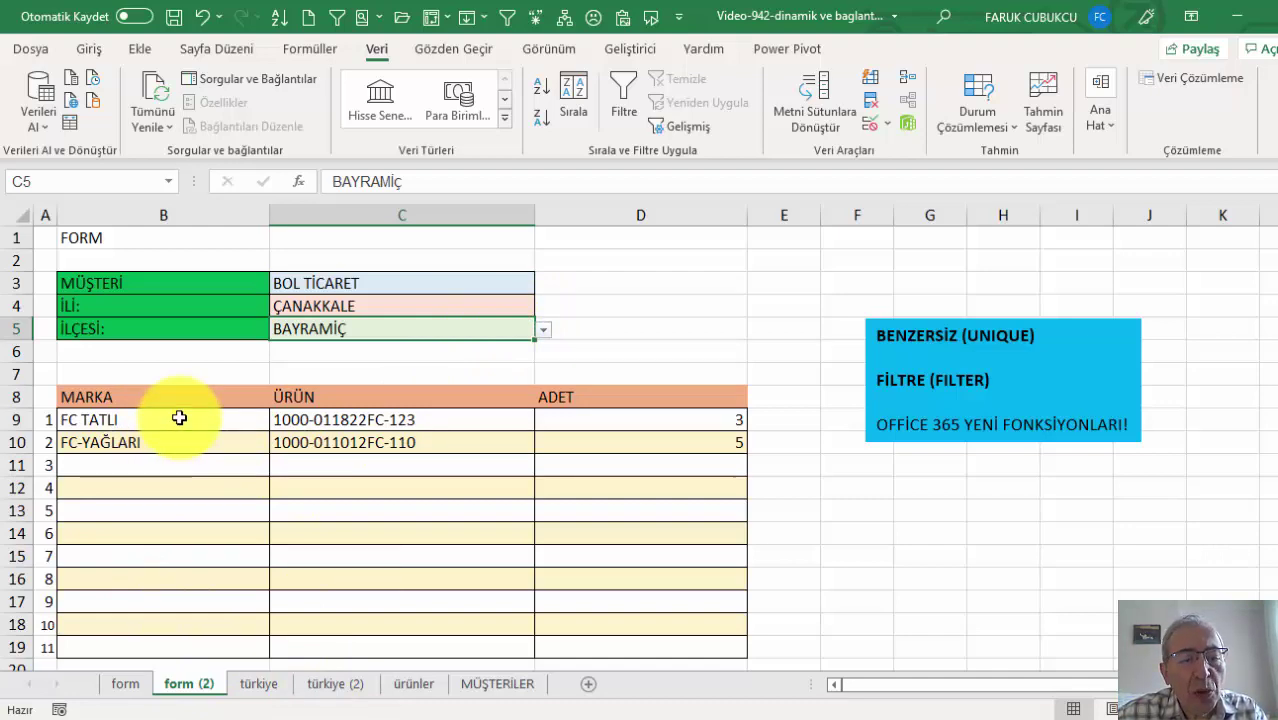
Narrow columns I and J on ürünler and review the K1 brand list formula.
{"action": "left_click", "coordinate": [414, 684]}
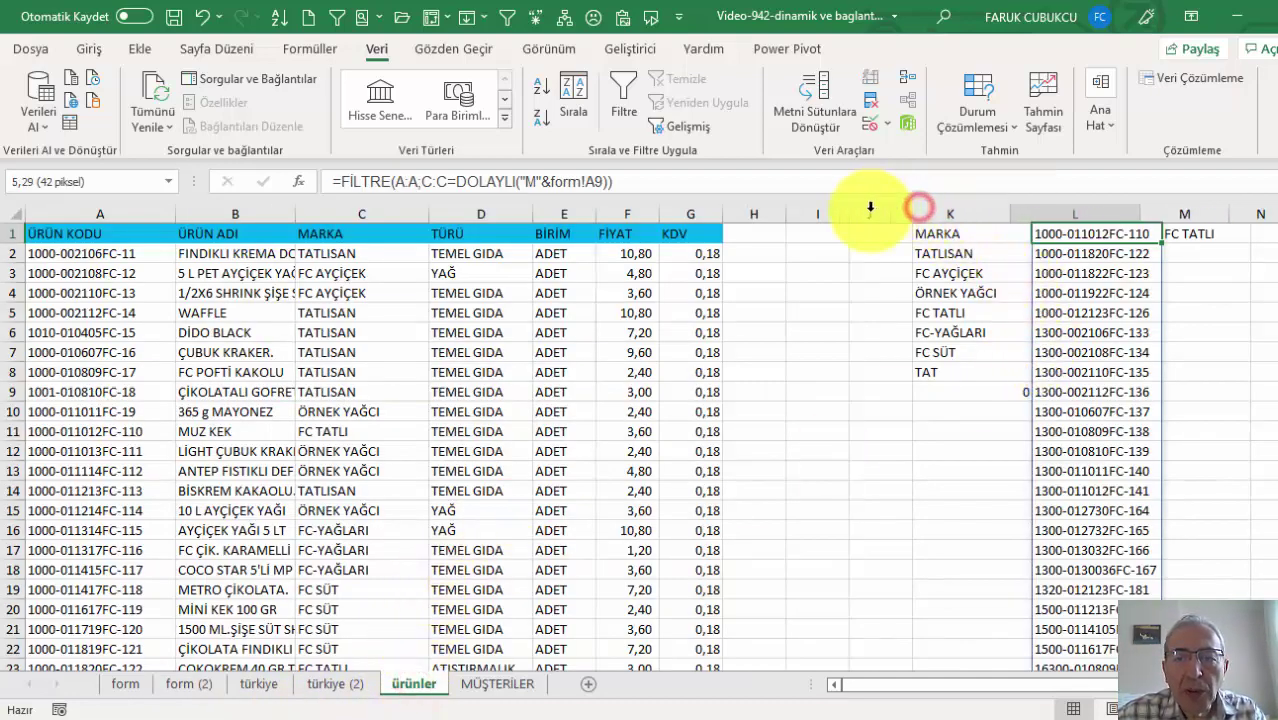
{"action": "left_click_drag", "start_coordinate": [918, 206], "coordinate": [830, 206]}
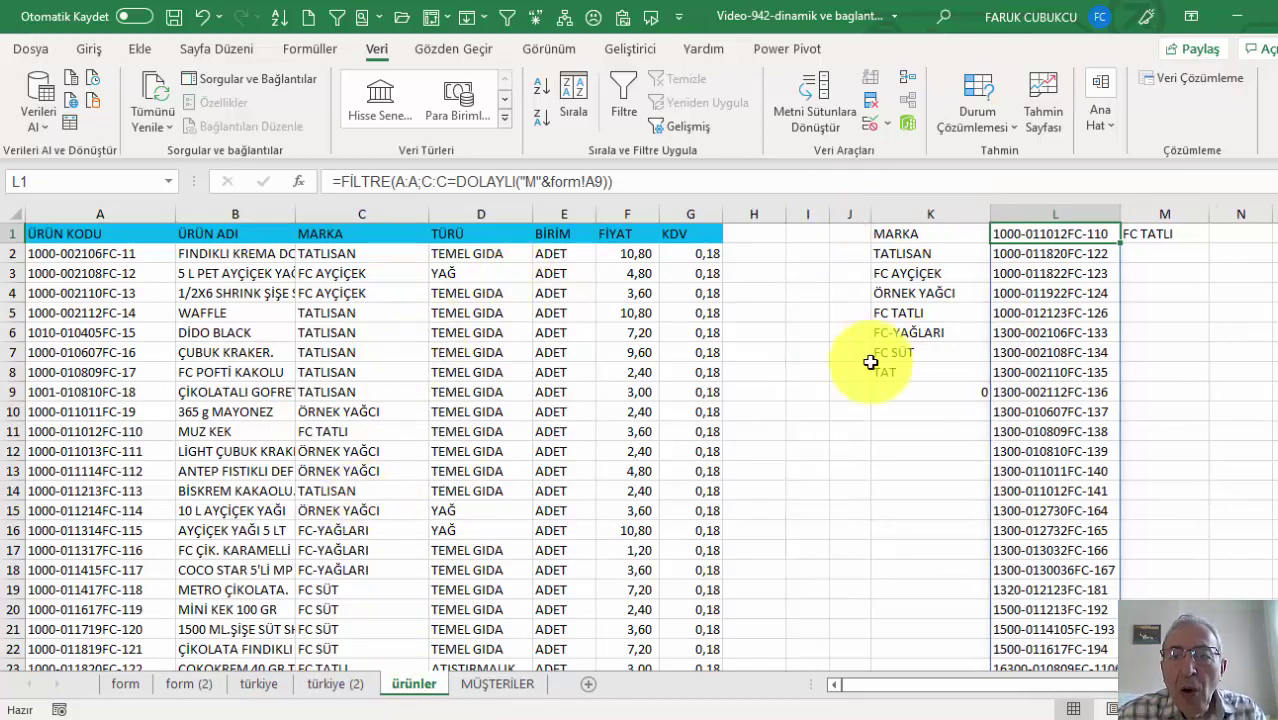
{"action": "left_click", "coordinate": [926, 233]}
{"action": "double_click", "coordinate": [928, 233]}
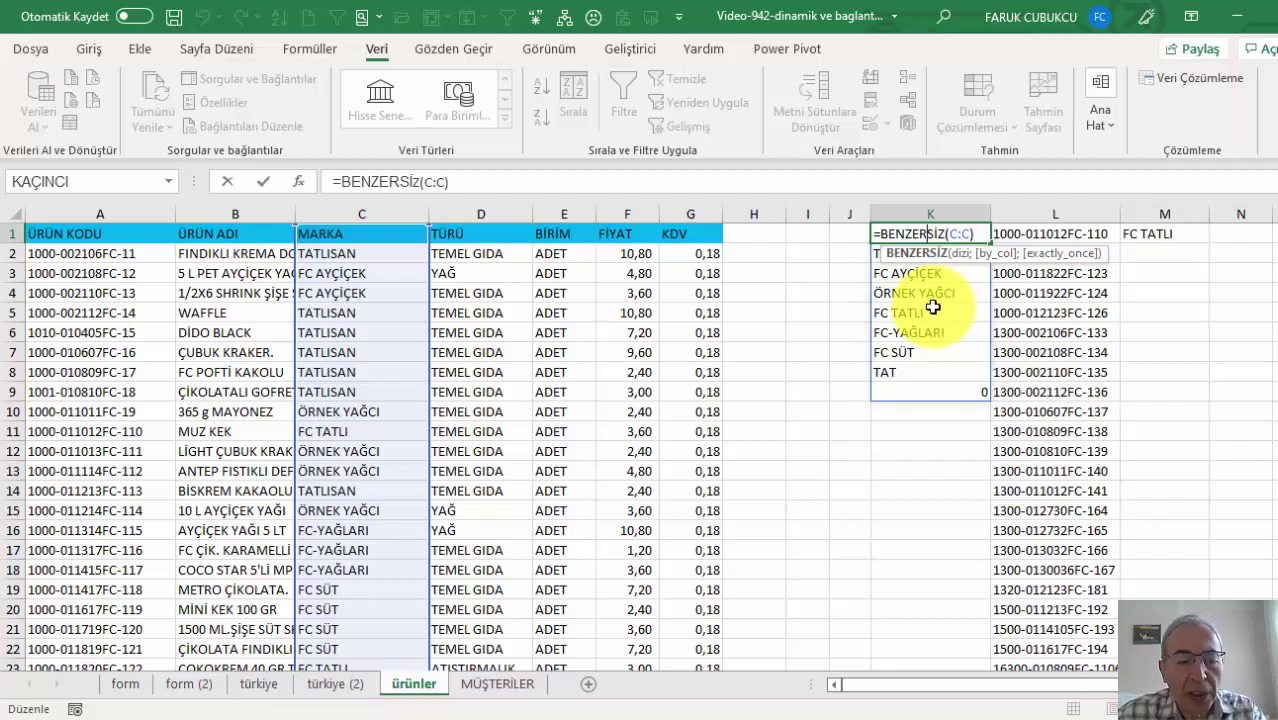
{"action": "key", "text": "Escape"}
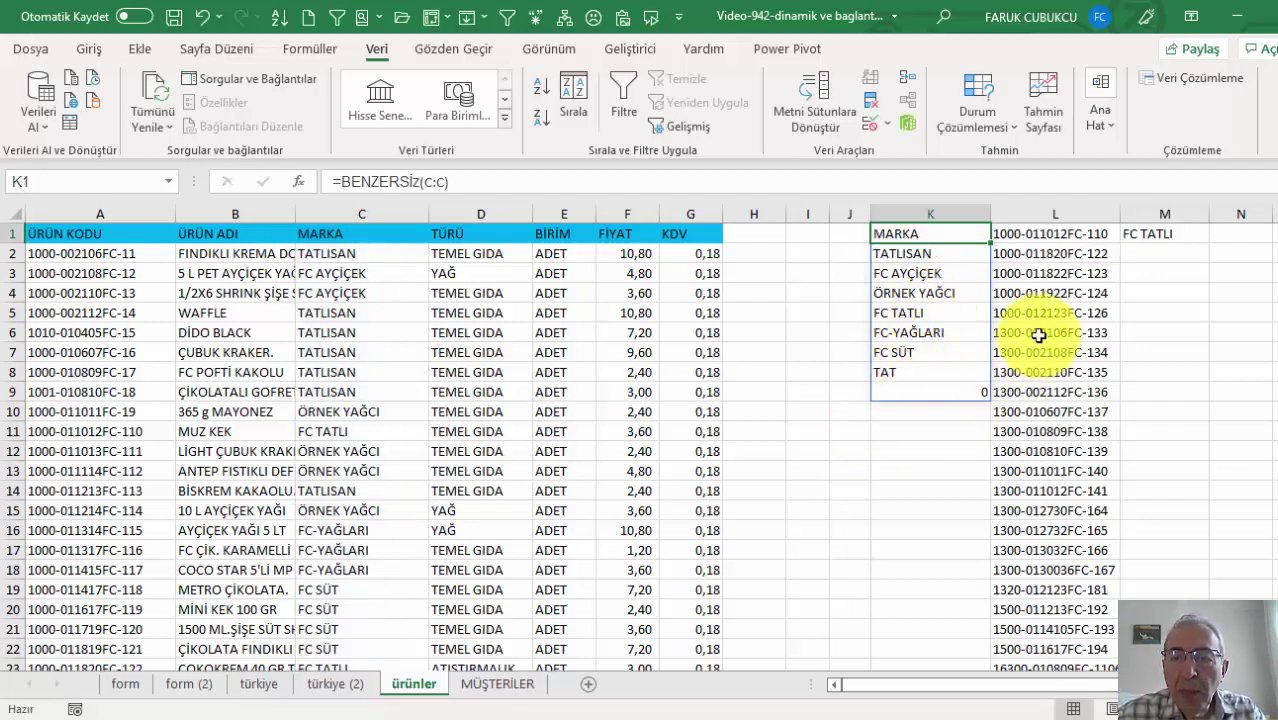
{"action": "left_click", "coordinate": [1164, 231]}
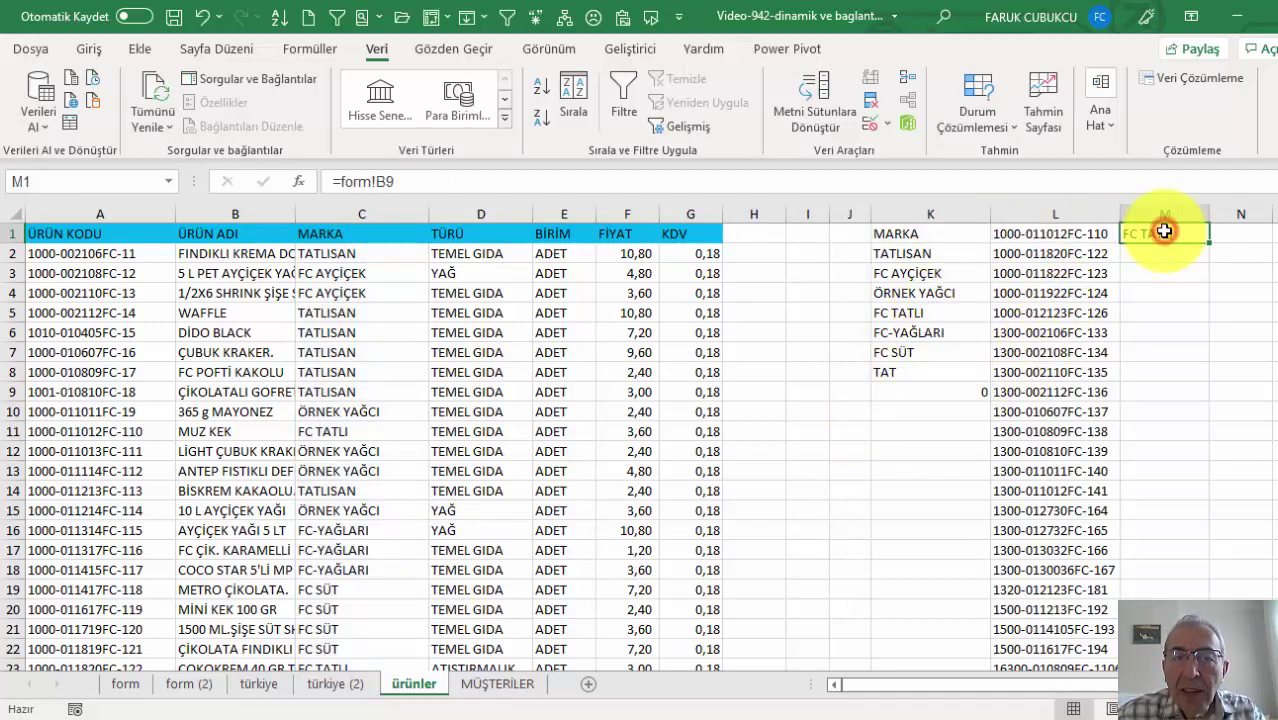
Check the brand chosen in the form's B9, then commit =form!B9 in M1, showing FC TATLI.
{"action": "left_click", "coordinate": [190, 684]}
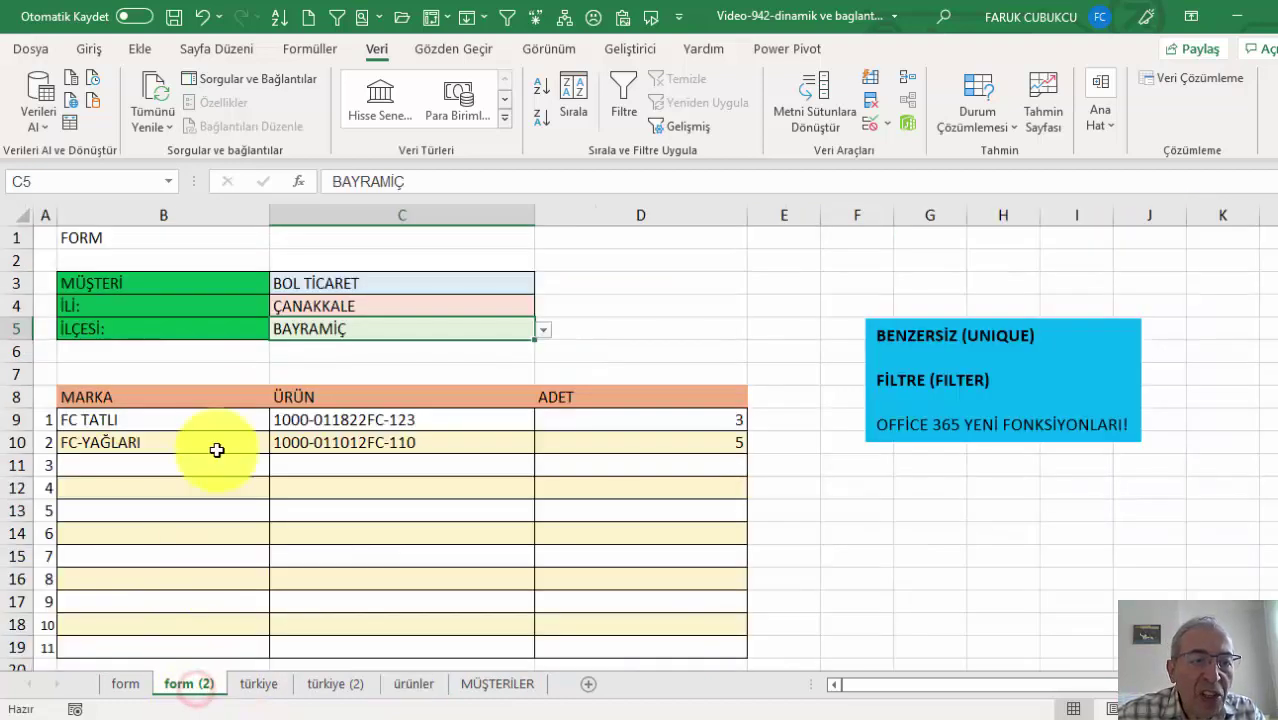
{"action": "left_click", "coordinate": [365, 420]}
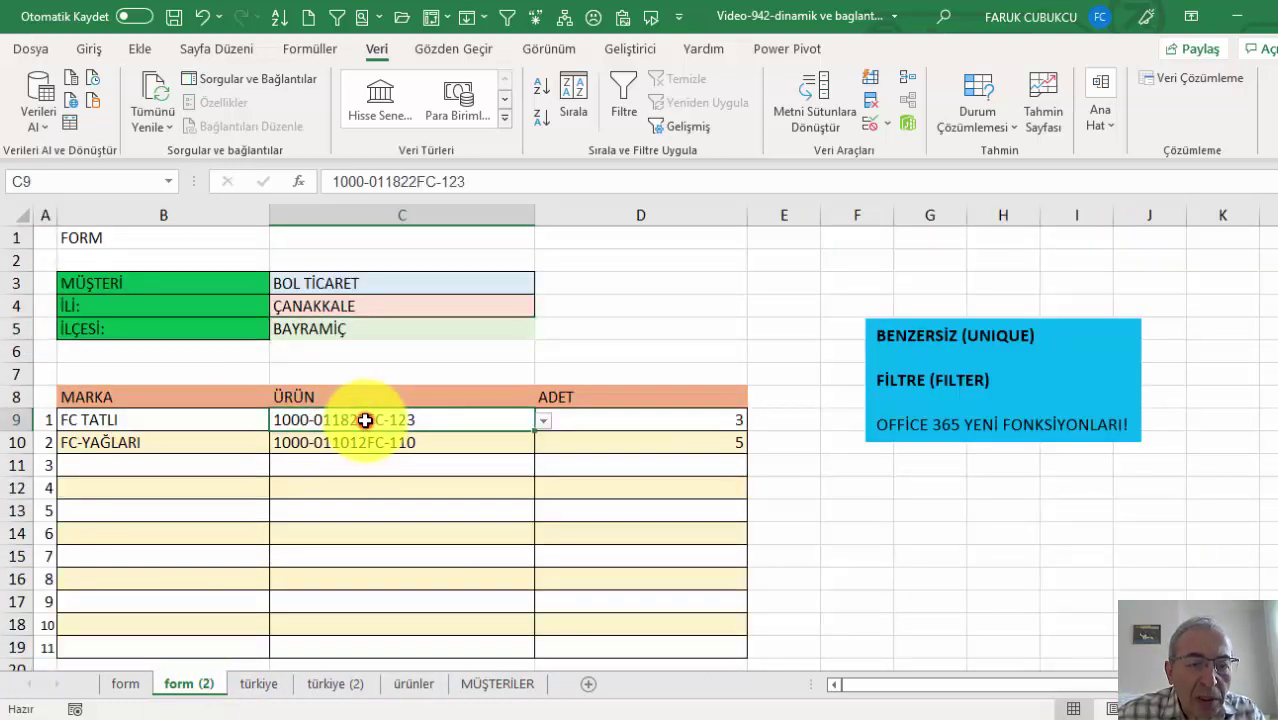
{"action": "left_click", "coordinate": [133, 690]}
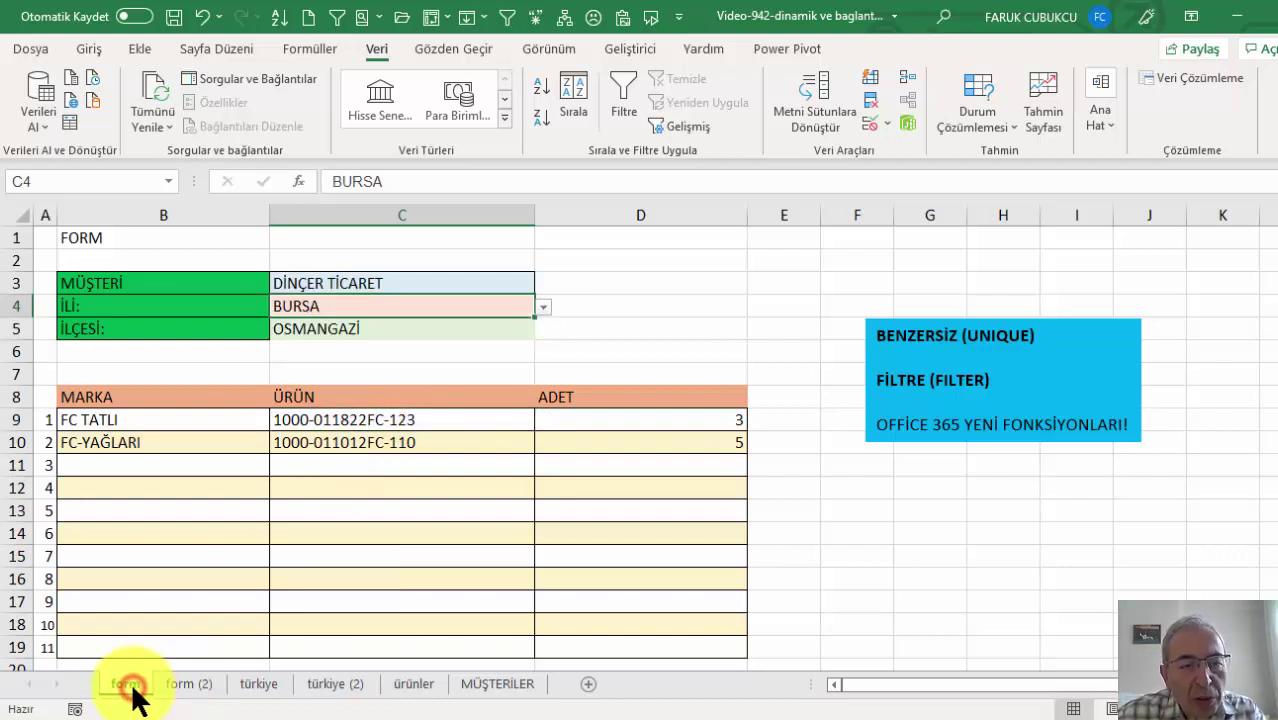
{"action": "left_click", "coordinate": [199, 421]}
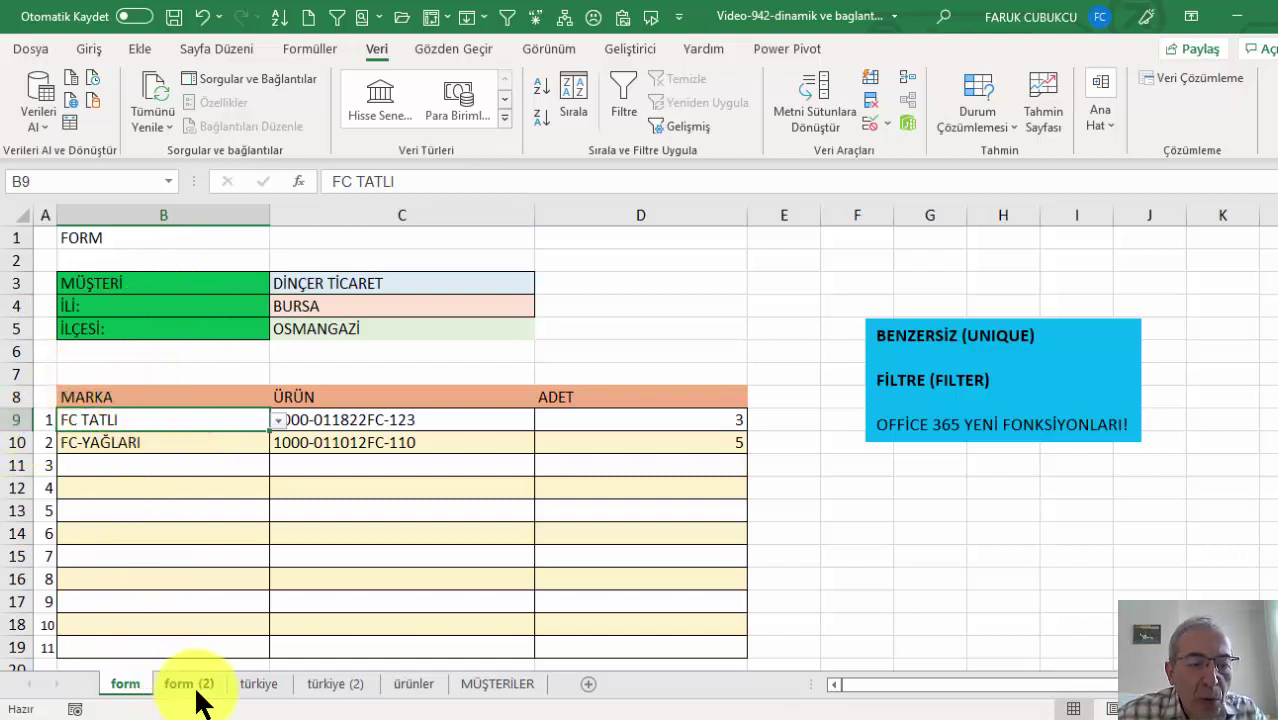
{"action": "left_click", "coordinate": [410, 684]}
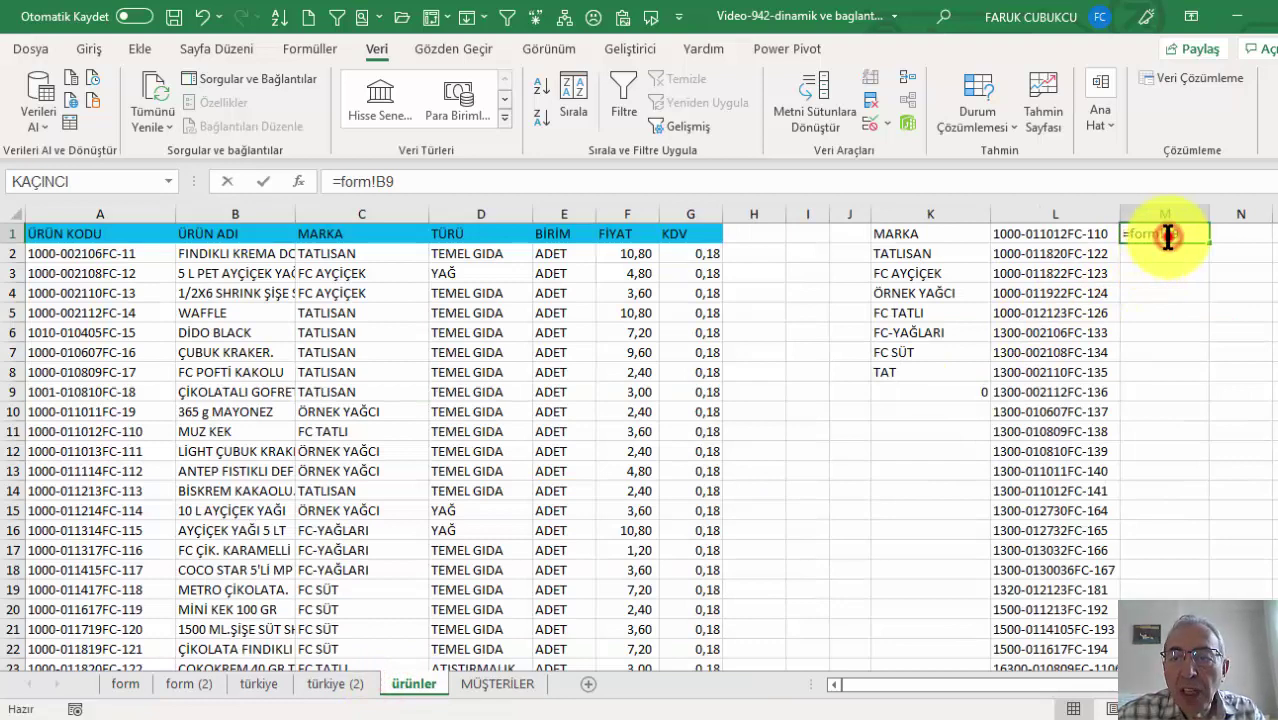
{"action": "key", "text": "Return"}
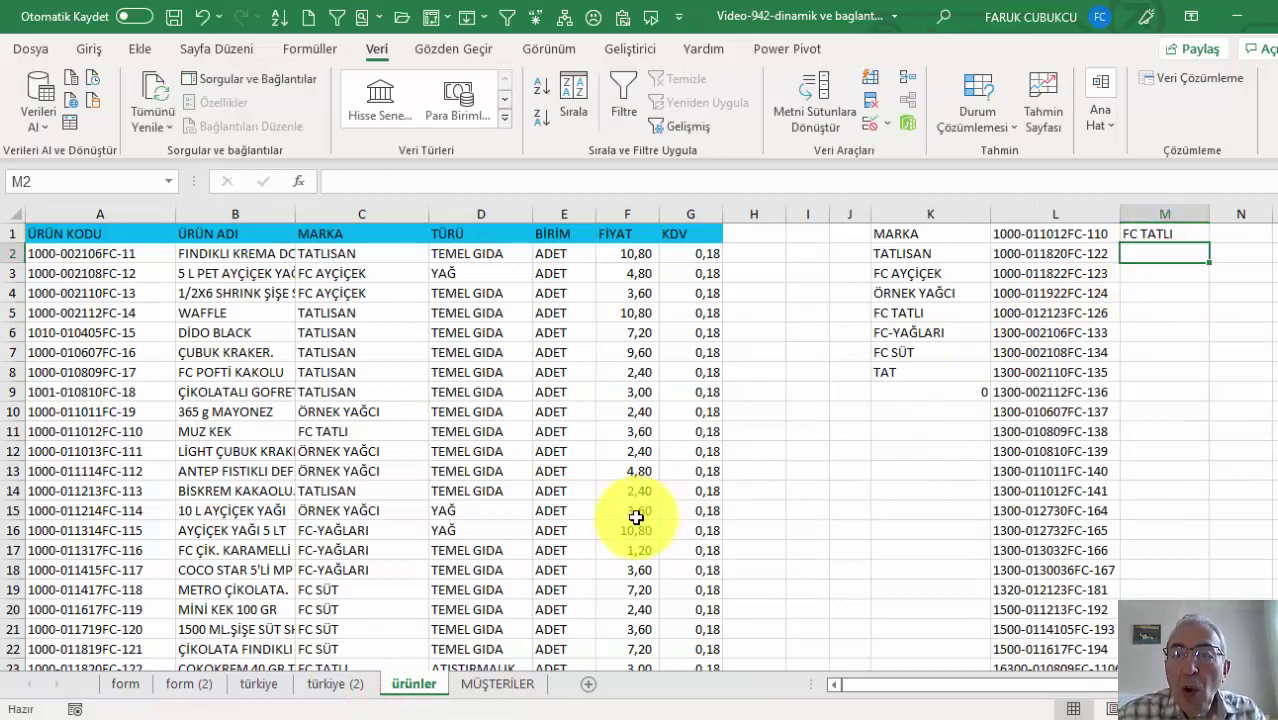
Replace the DOLAYLI criterion in L1 with M1, giving =FİLTRE(A:A;C:C=M1).
{"action": "double_click", "coordinate": [1040, 234]}
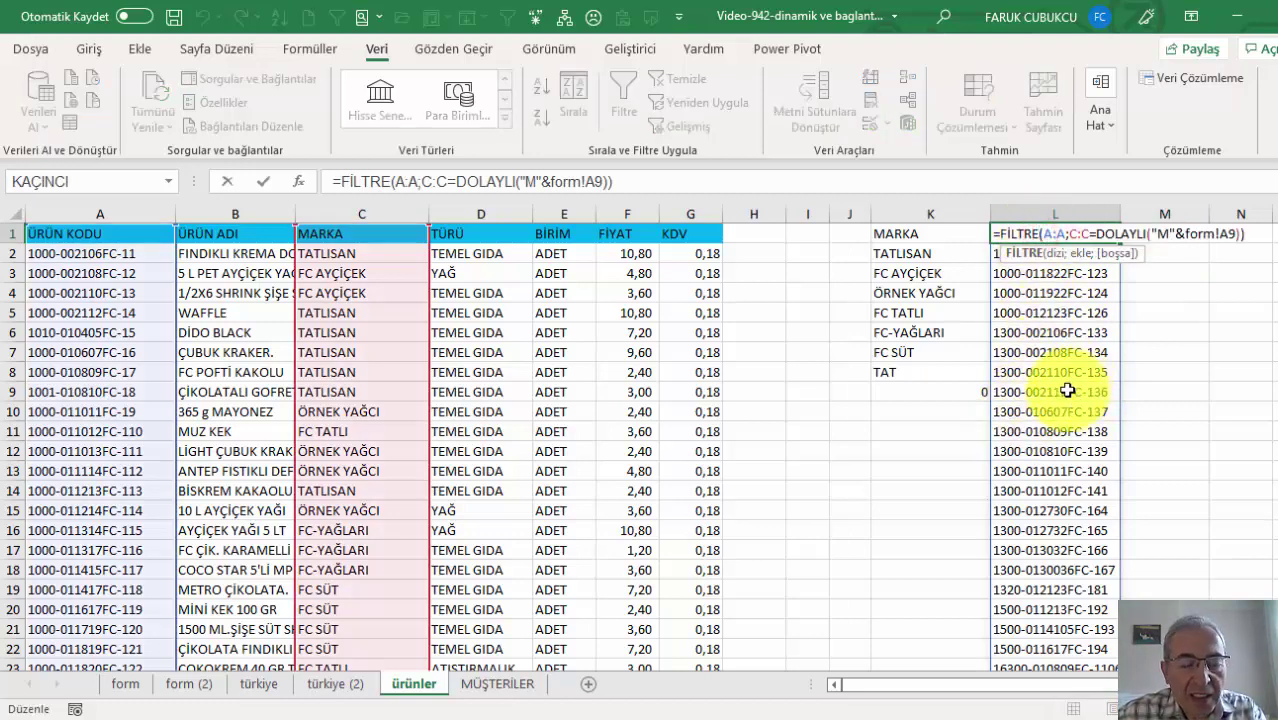
{"action": "key", "text": "Escape"}
{"action": "scroll", "coordinate": [1060, 390], "scroll_direction": "up", "scroll_amount": 1, "text": "ctrl"}
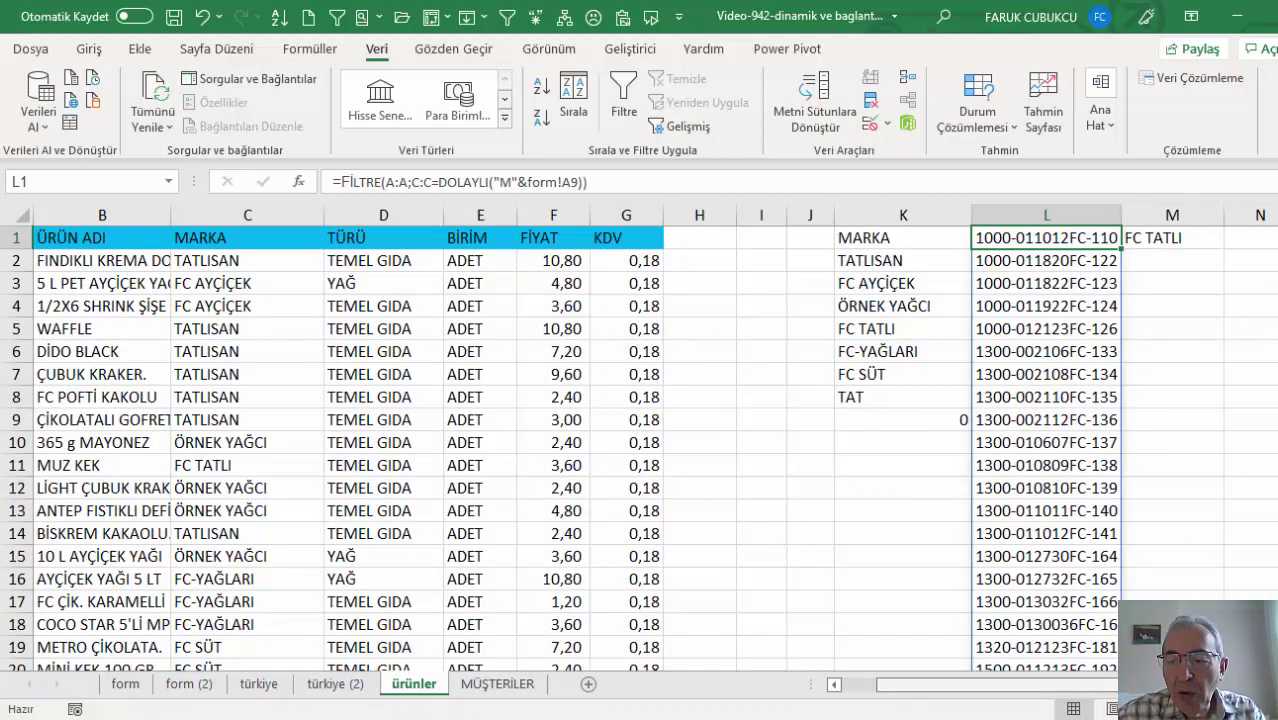
{"action": "scroll", "coordinate": [928, 459], "scroll_direction": "right", "scroll_amount": 1}
{"action": "scroll", "coordinate": [928, 459], "scroll_direction": "up", "scroll_amount": 1, "text": "ctrl"}
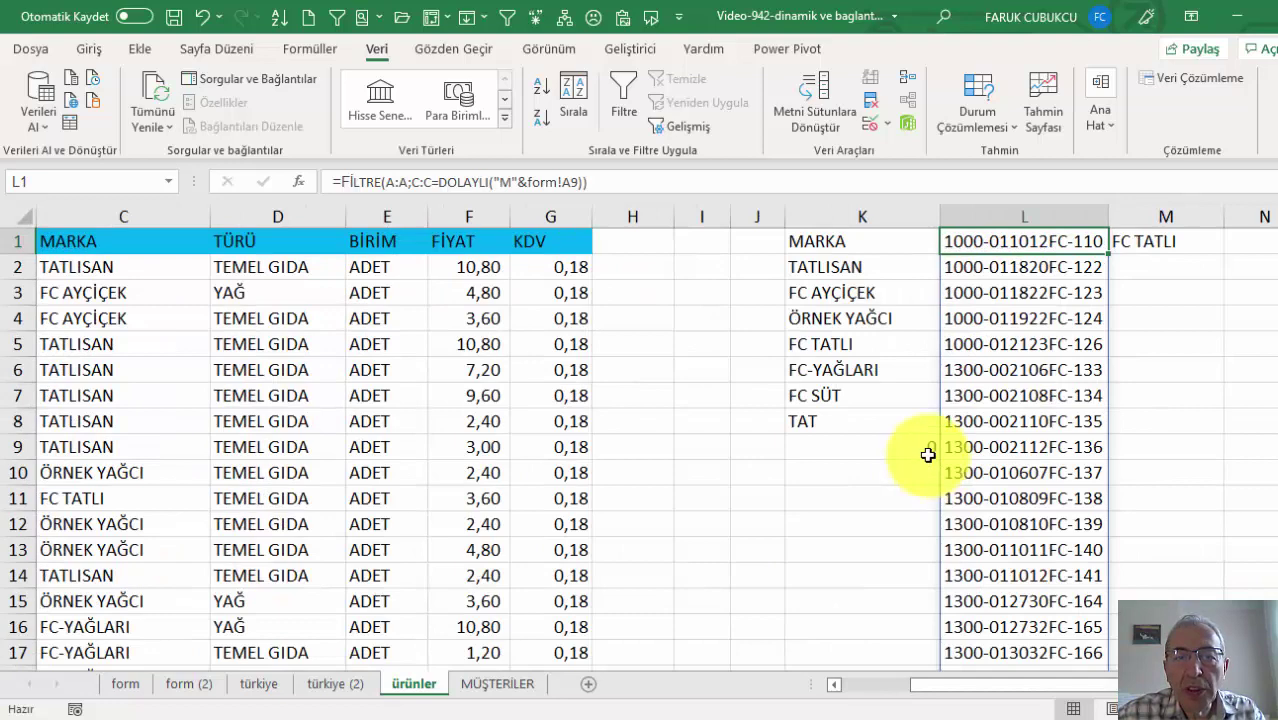
{"action": "double_click", "coordinate": [998, 241]}
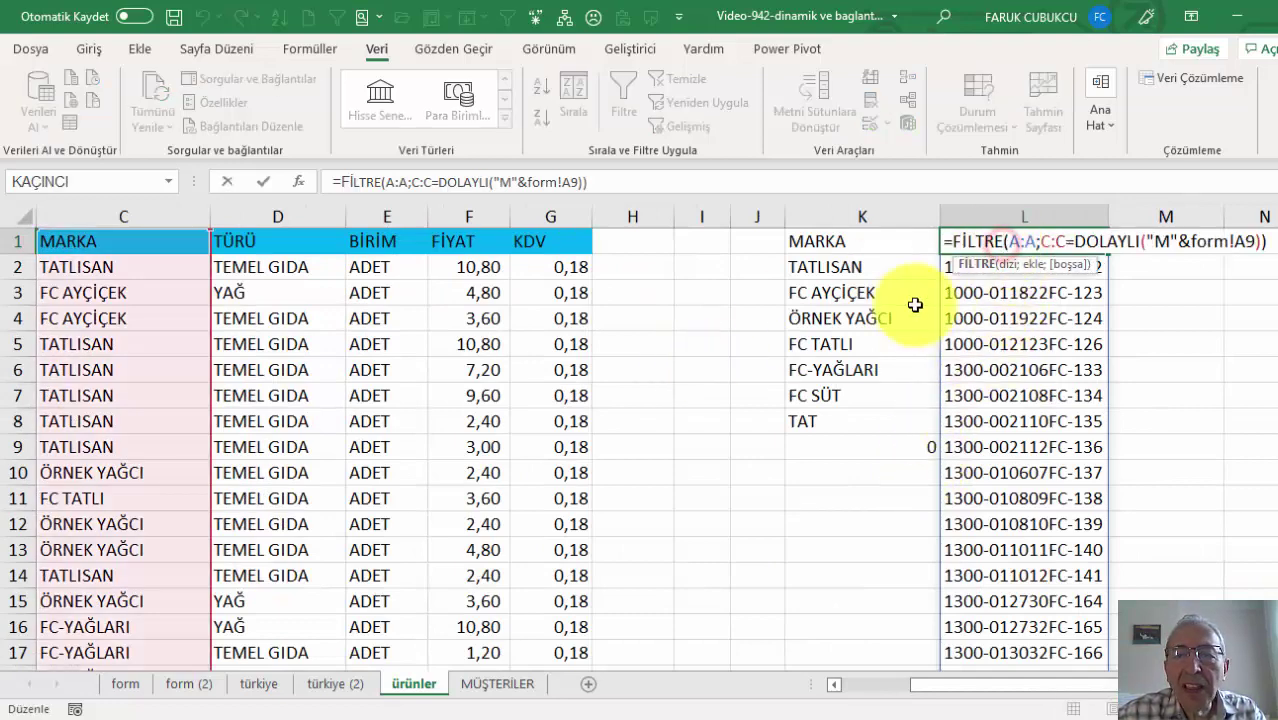
{"action": "left_click_drag", "start_coordinate": [1076, 242], "coordinate": [1255, 240]}
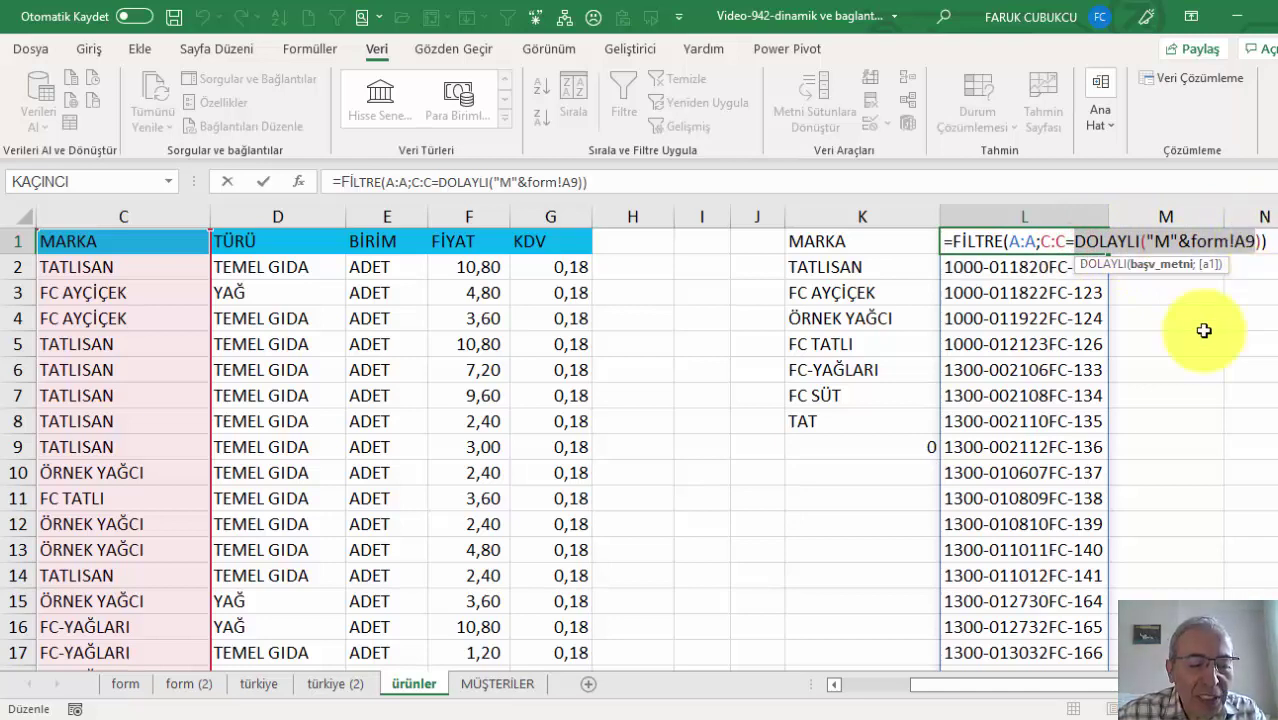
{"action": "type", "text": "m"}
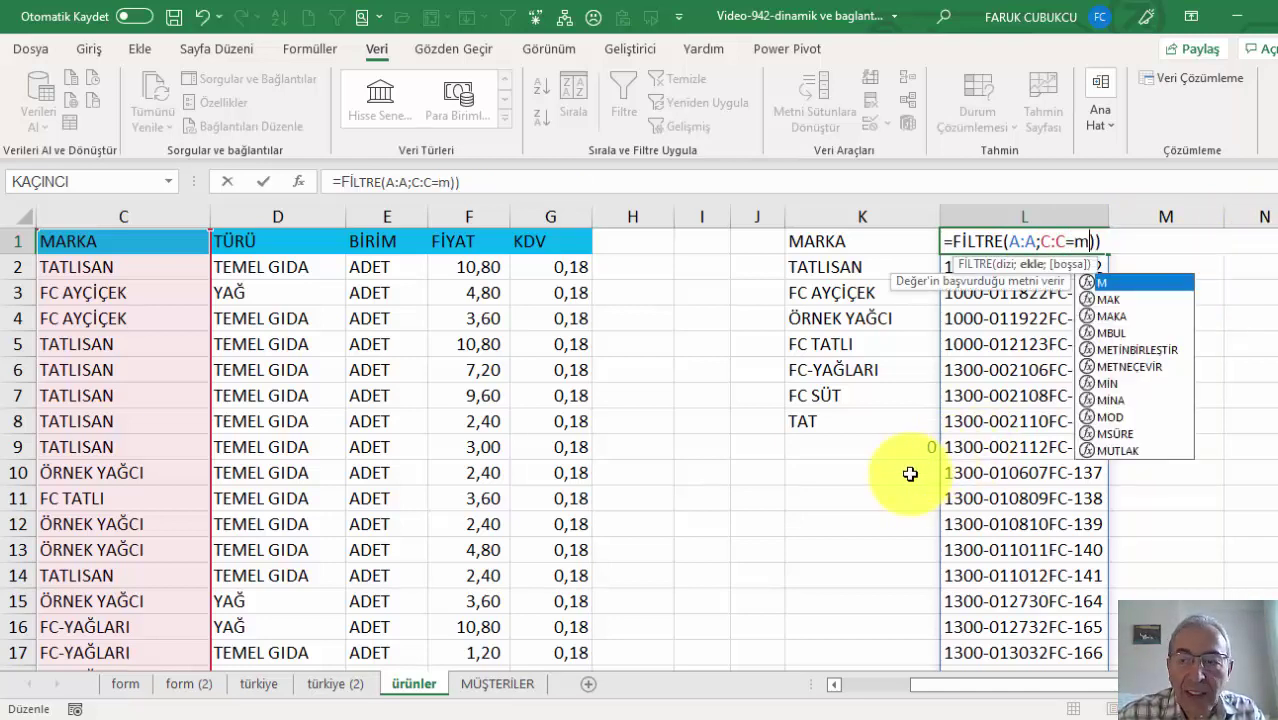
{"action": "type", "text": "1"}
{"action": "key", "text": "Return"}
{"action": "key", "text": "Return"}
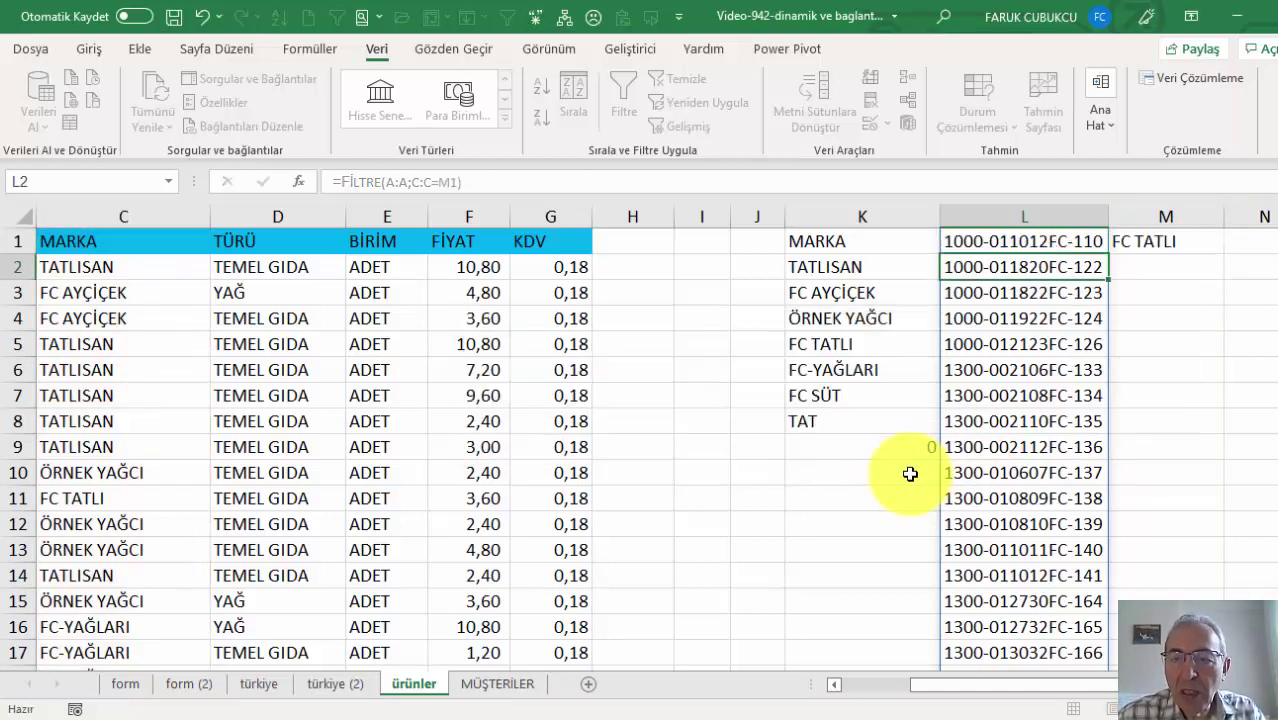
{"action": "left_click", "coordinate": [1033, 241]}
{"action": "double_click", "coordinate": [1033, 241]}
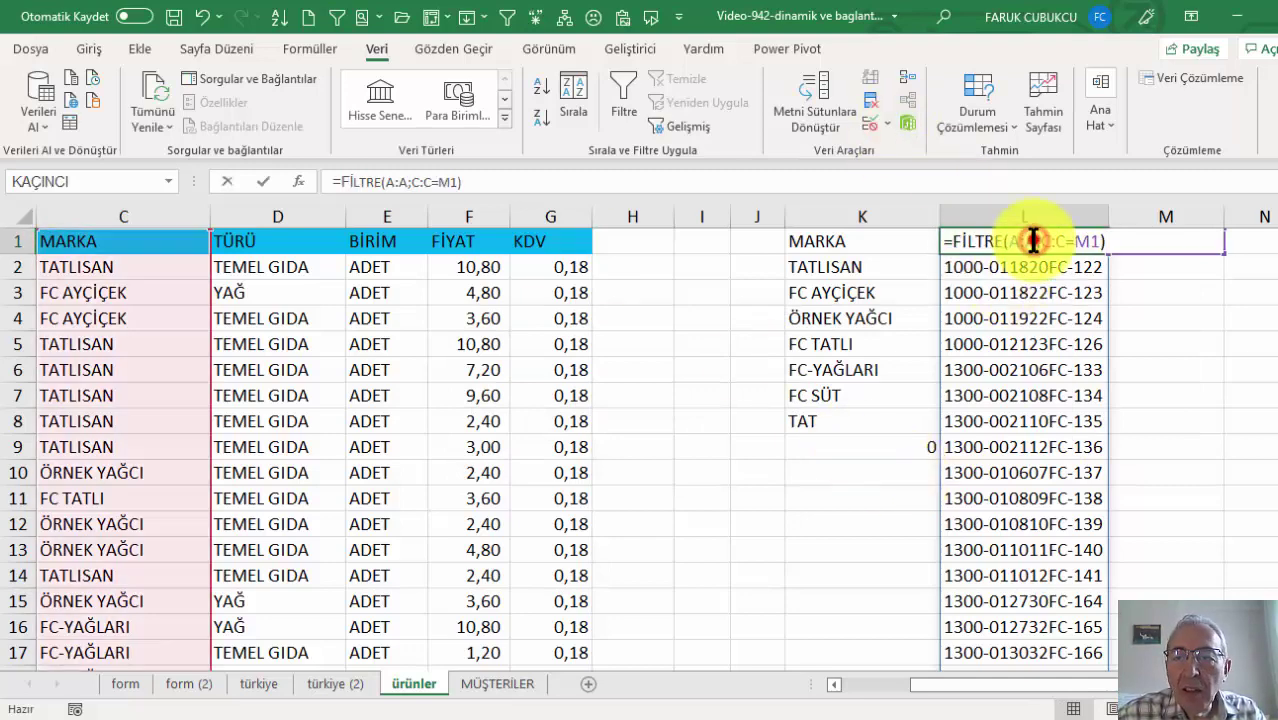
{"action": "key", "text": "Escape"}
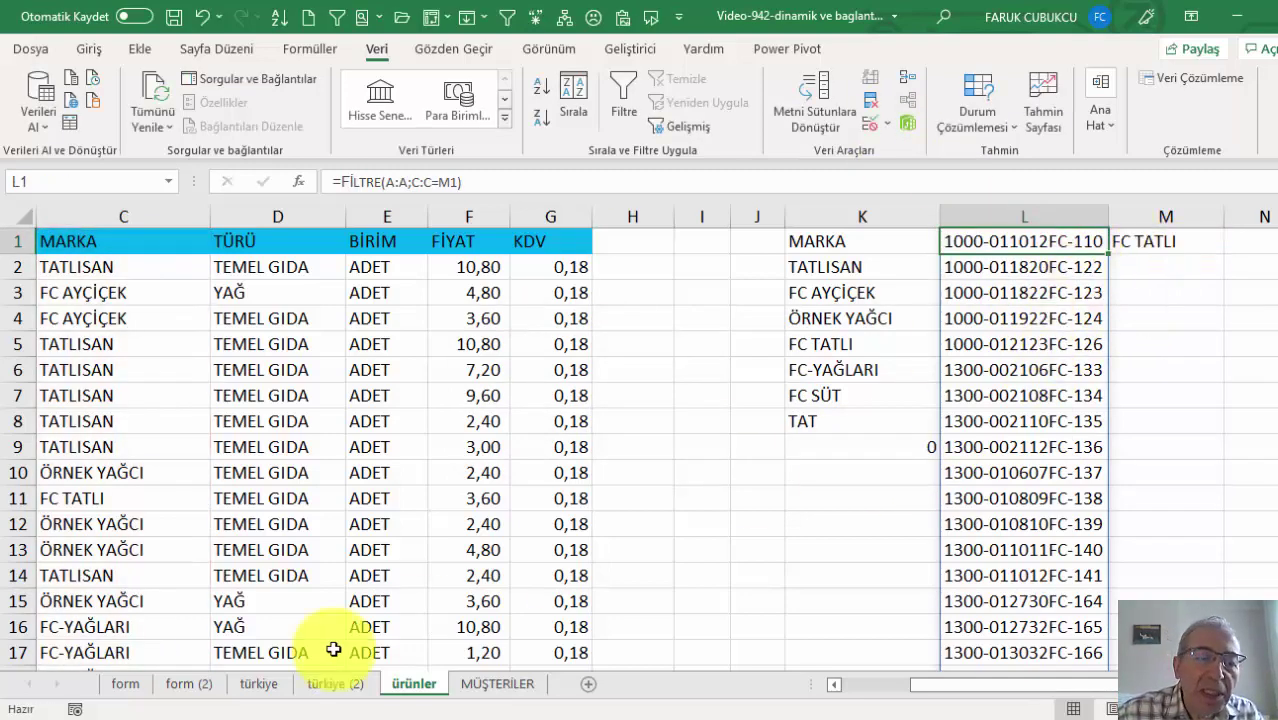
Check the B9 brand drop-down on the form sheet, keeping FC TATLI.
{"action": "left_click", "coordinate": [120, 686]}
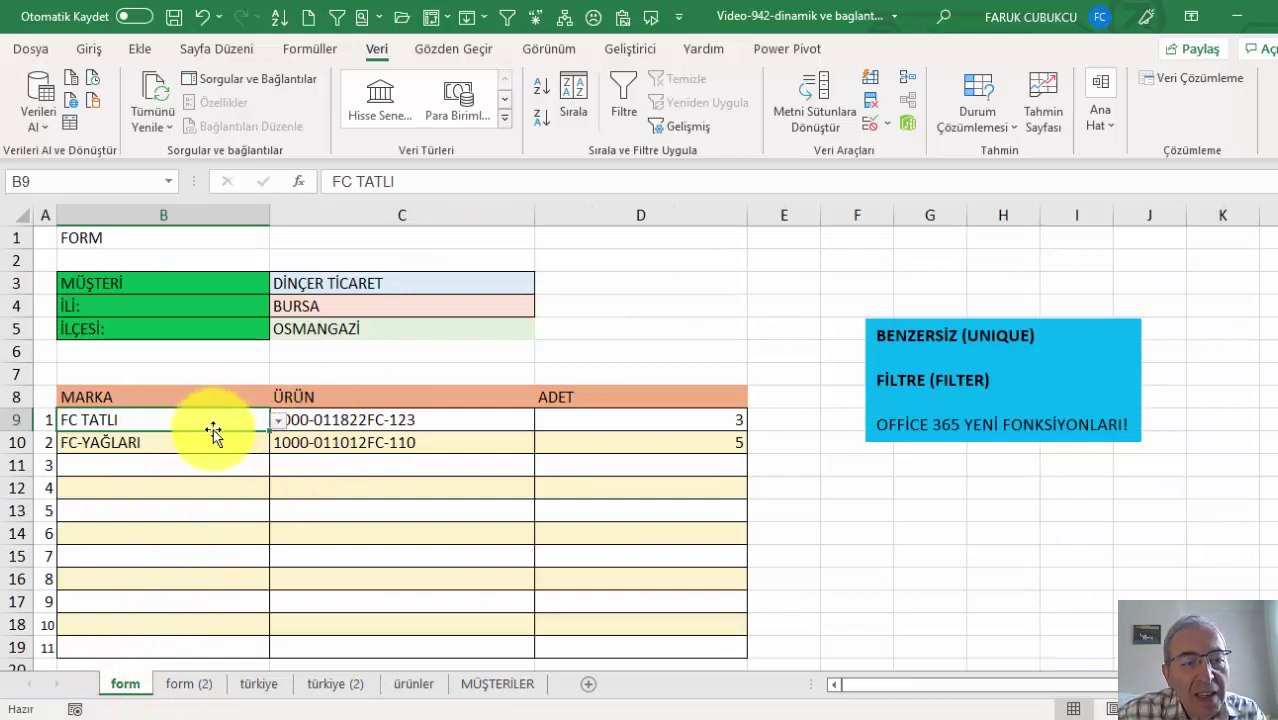
{"action": "left_click", "coordinate": [277, 420]}
{"action": "left_click", "coordinate": [228, 486]}
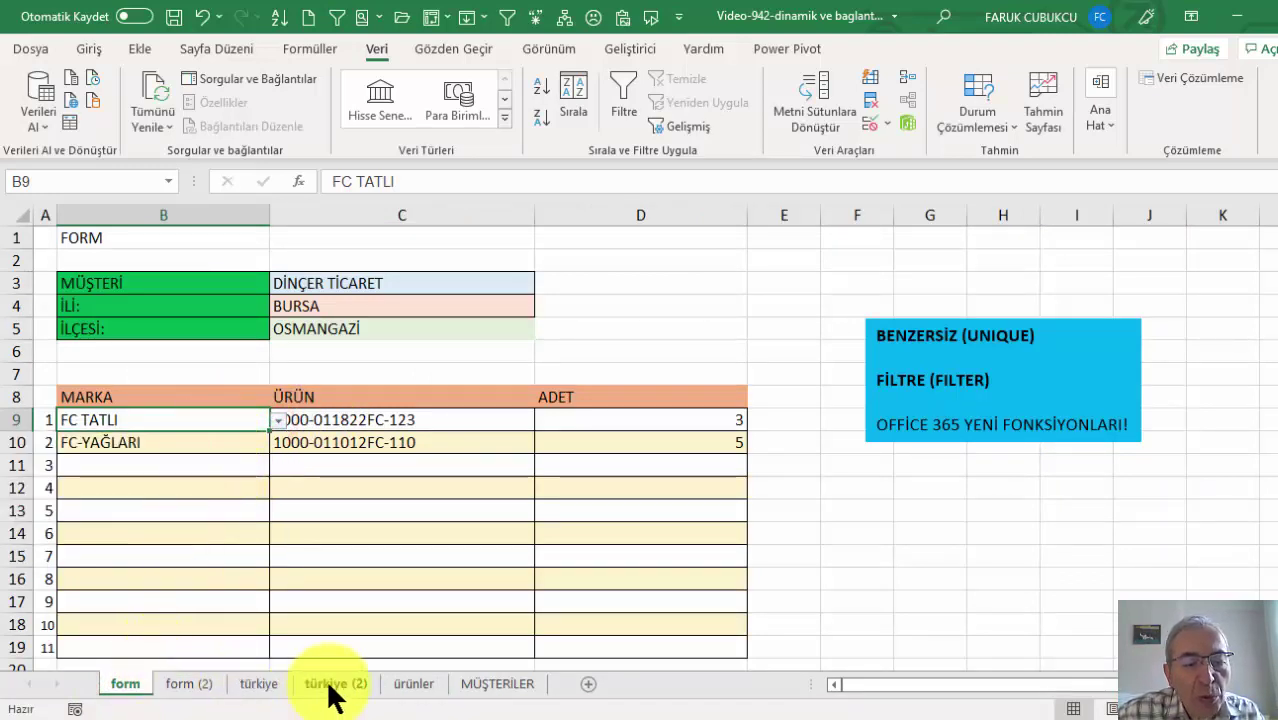
{"action": "left_click", "coordinate": [407, 686]}
Review M1, K1 and the B9 list validation settings on the form sheet.
{"action": "left_click", "coordinate": [1190, 242]}
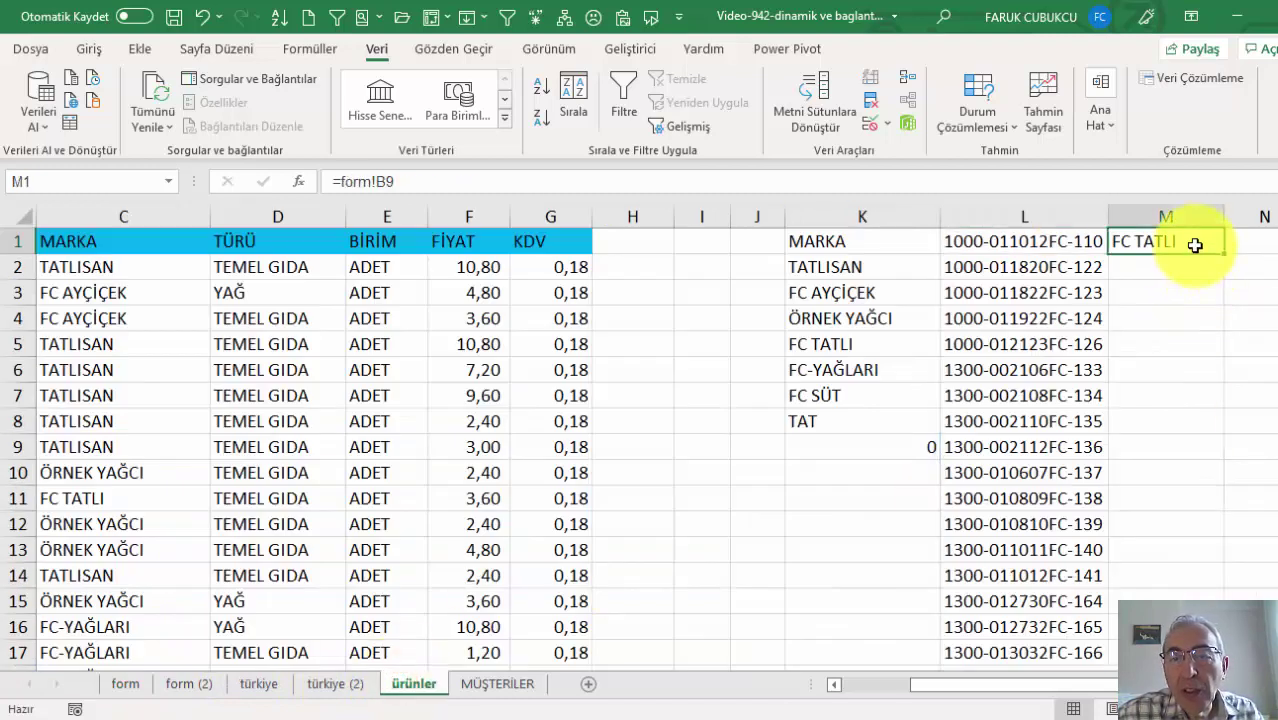
{"action": "left_click", "coordinate": [878, 237]}
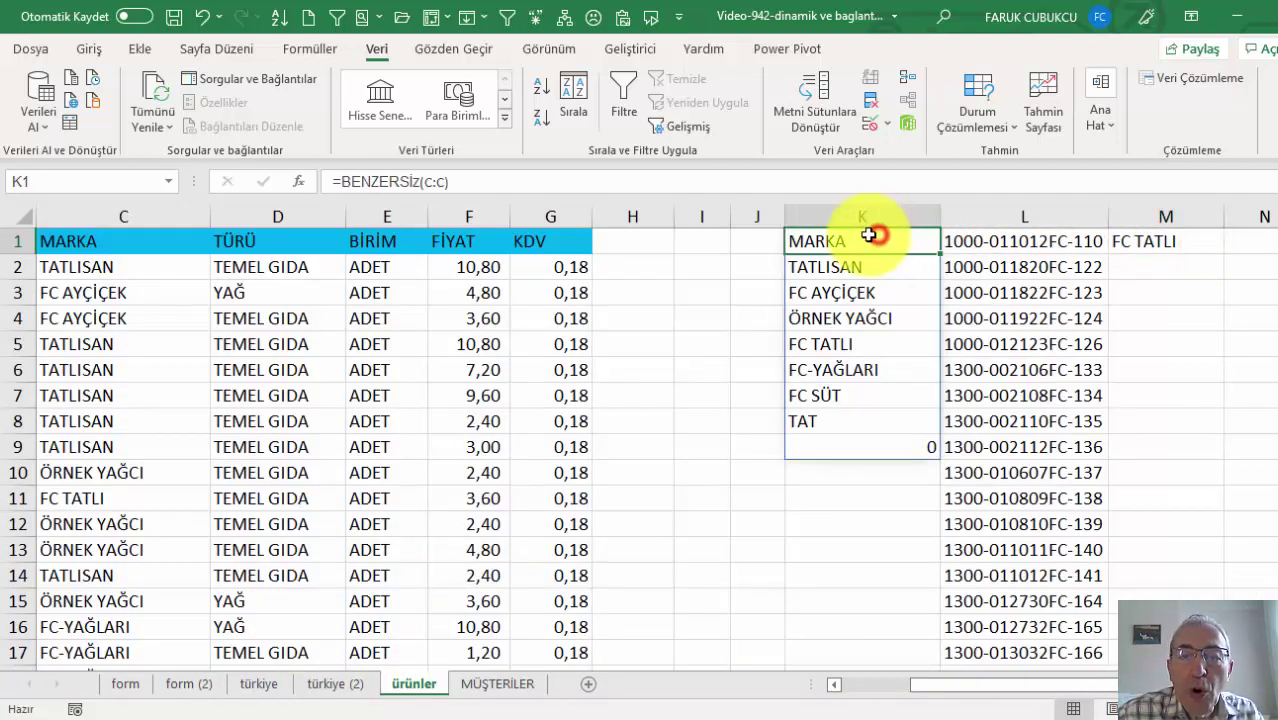
{"action": "left_click", "coordinate": [130, 685]}
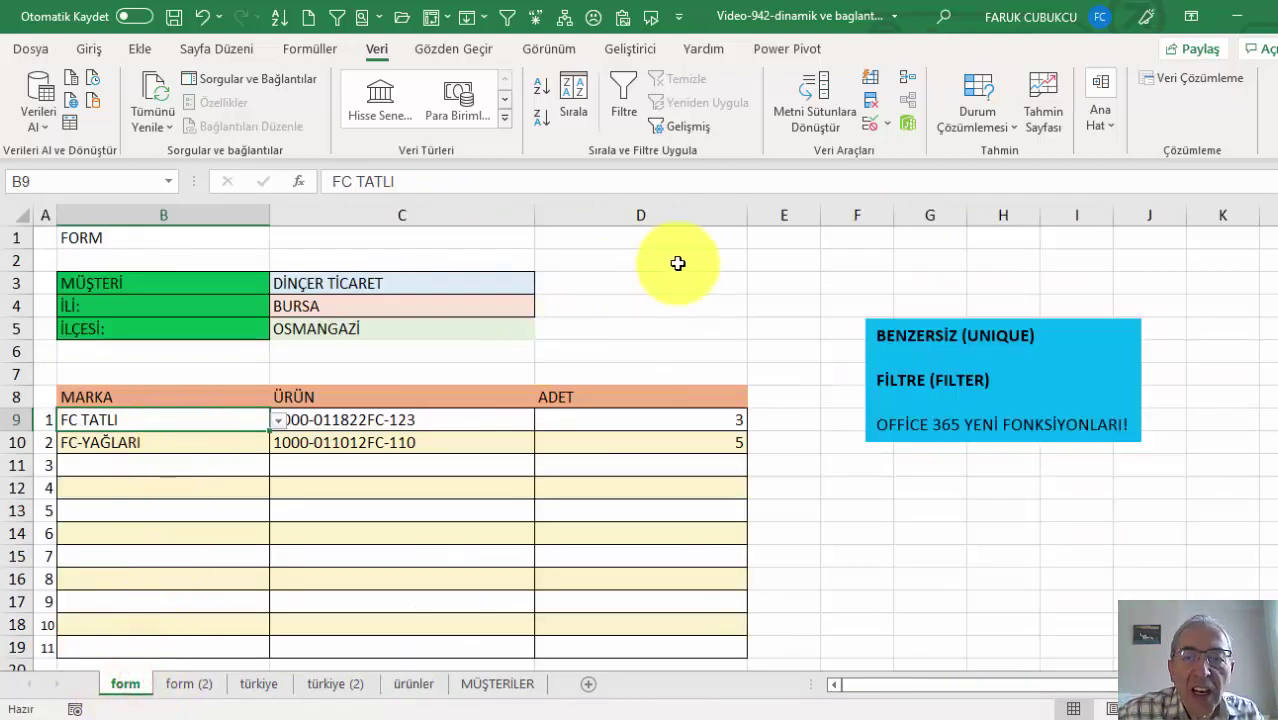
{"action": "left_click", "coordinate": [887, 122]}
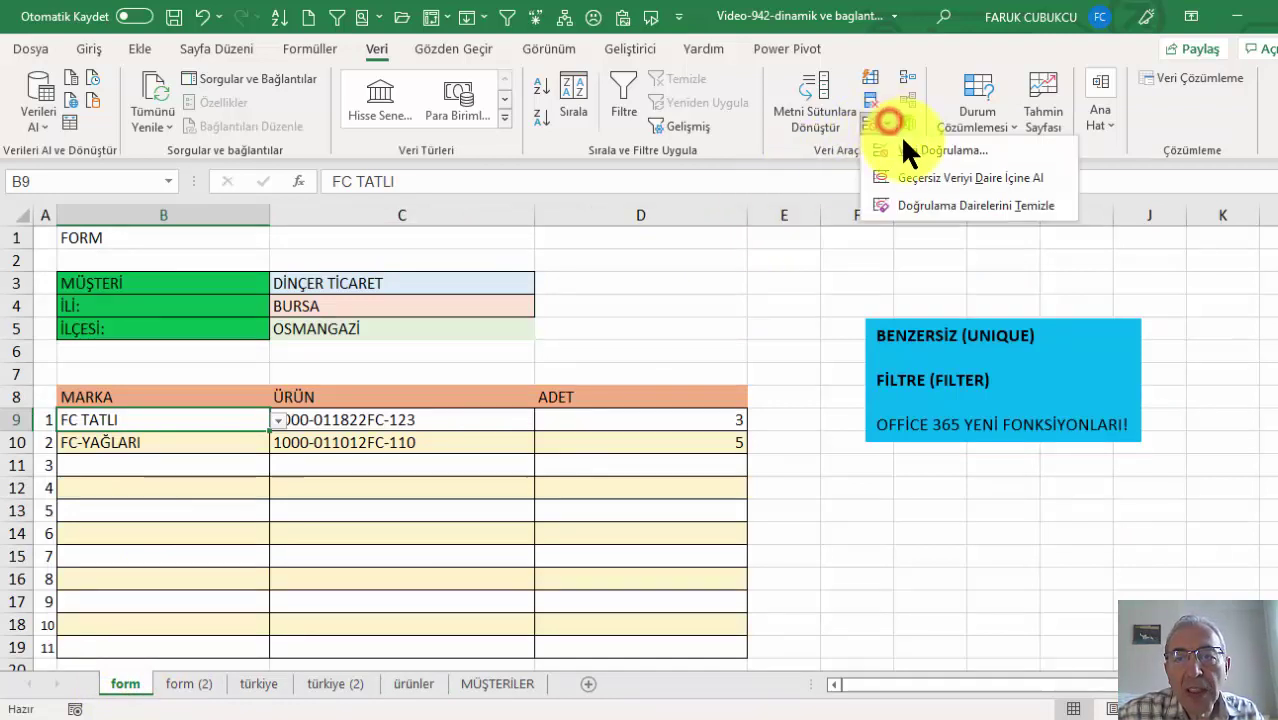
{"action": "left_click", "coordinate": [905, 141]}
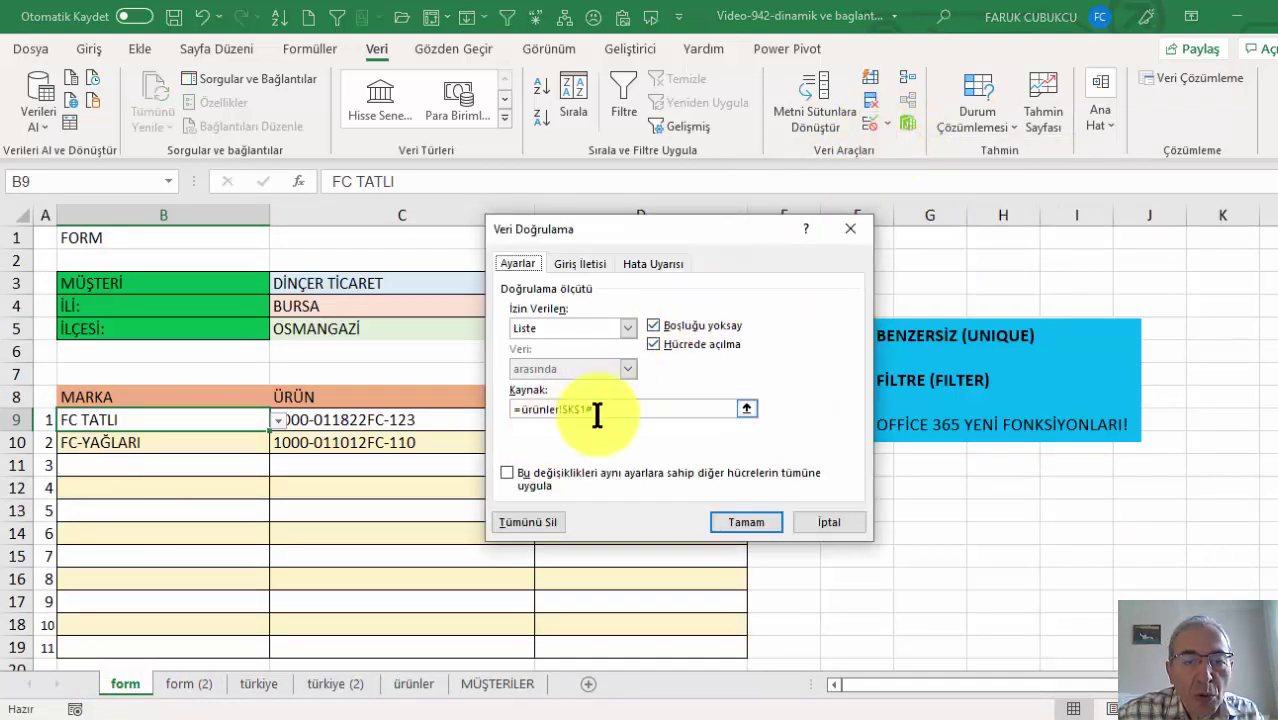
{"action": "left_click", "coordinate": [822, 528]}
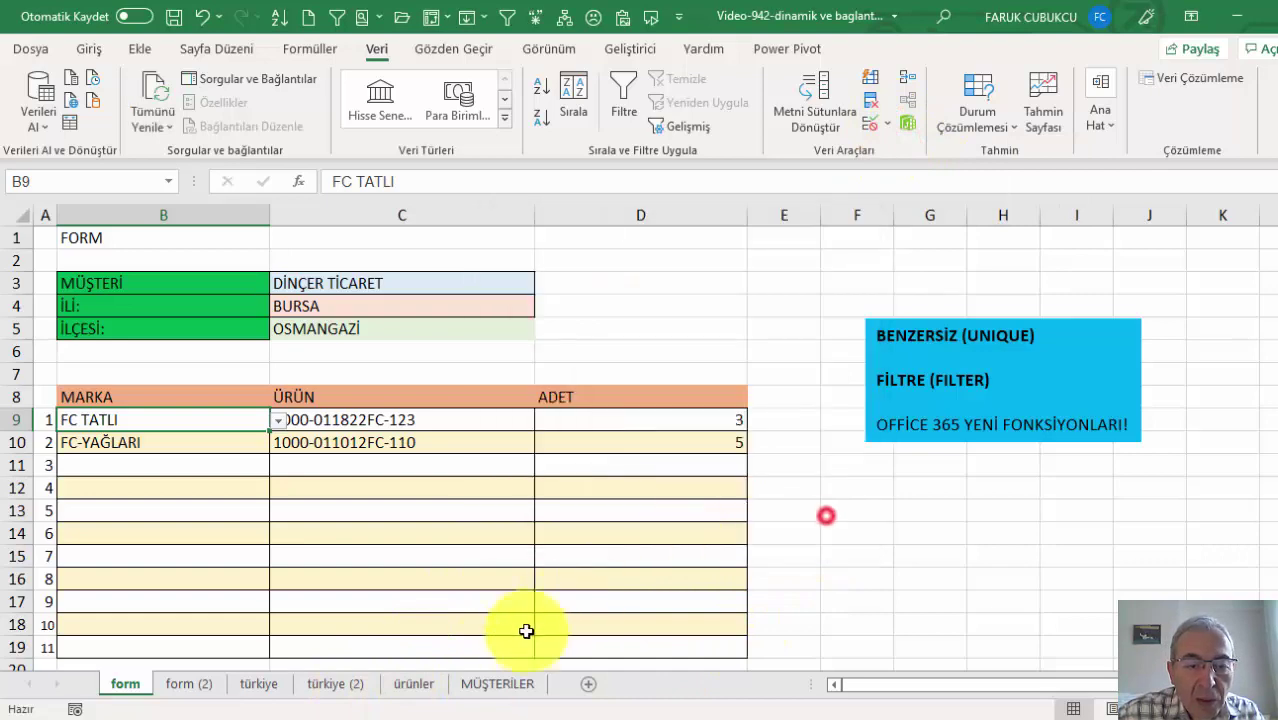
{"action": "left_click", "coordinate": [414, 685]}
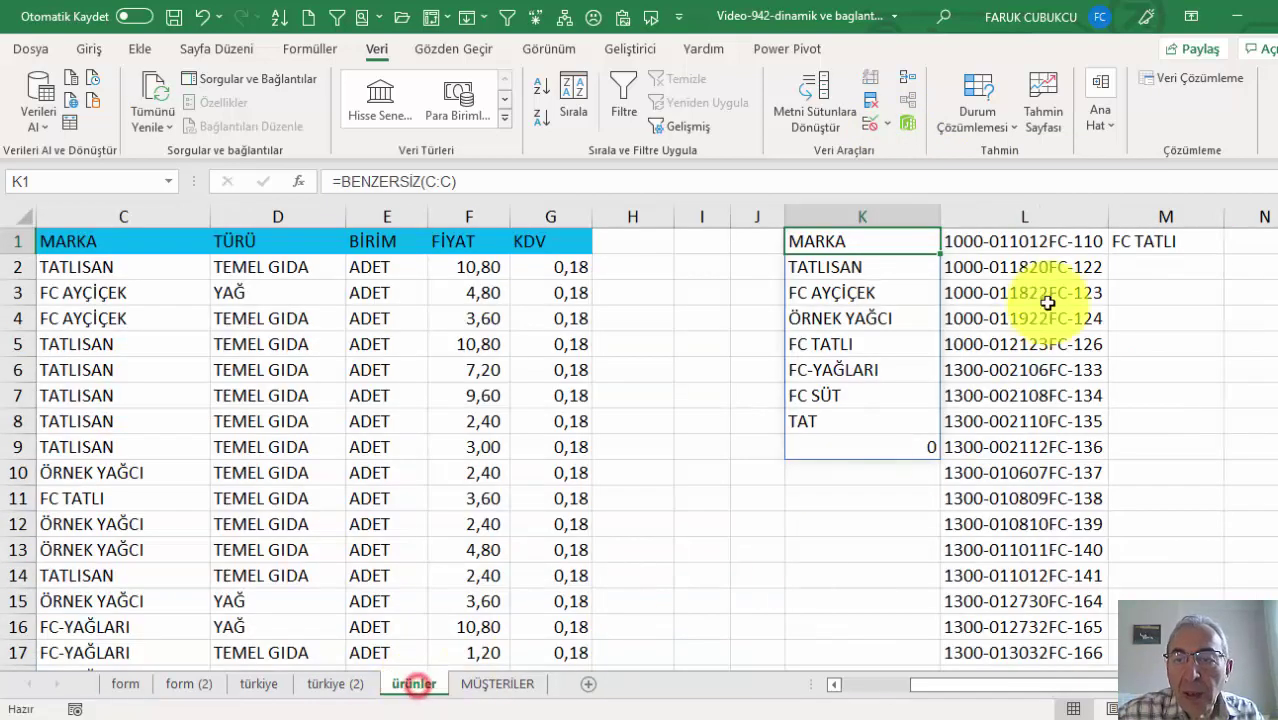
Recommit =BENZERSİZ(C:C) in K1 and review =FİLTRE(A:A;C:C=M1) in L1.
{"action": "double_click", "coordinate": [851, 244]}
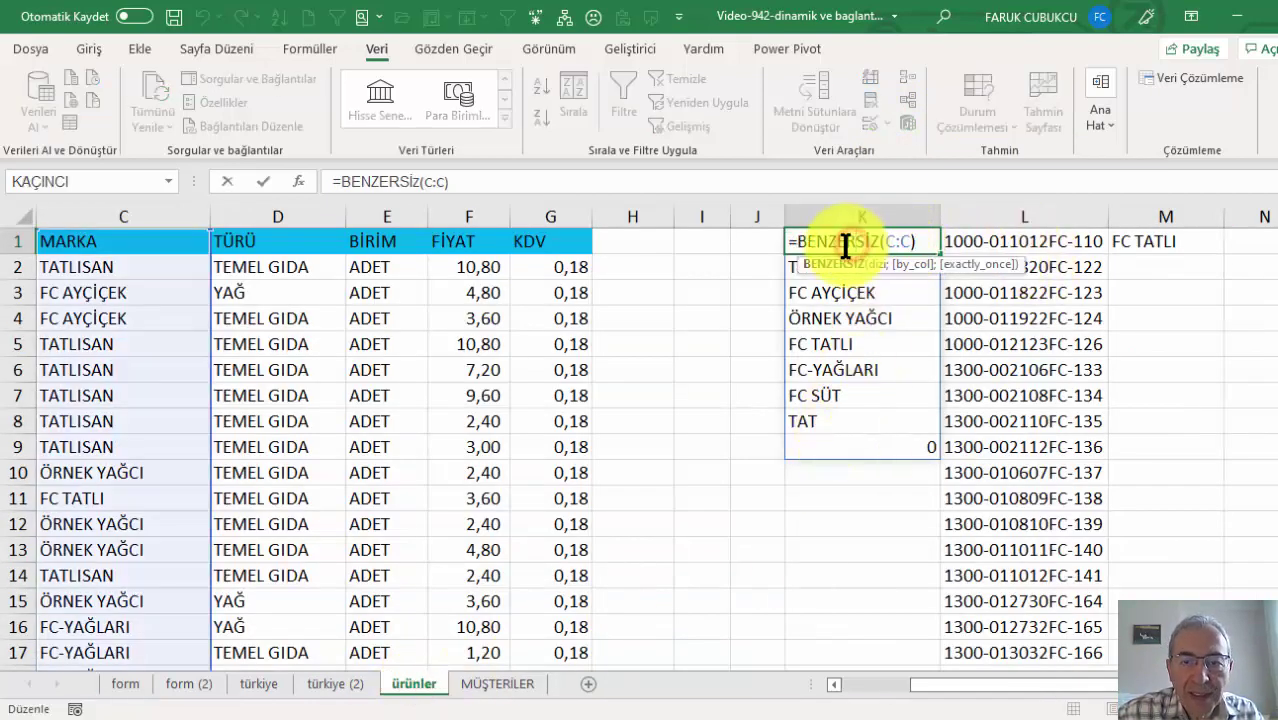
{"action": "key", "text": "Return"}
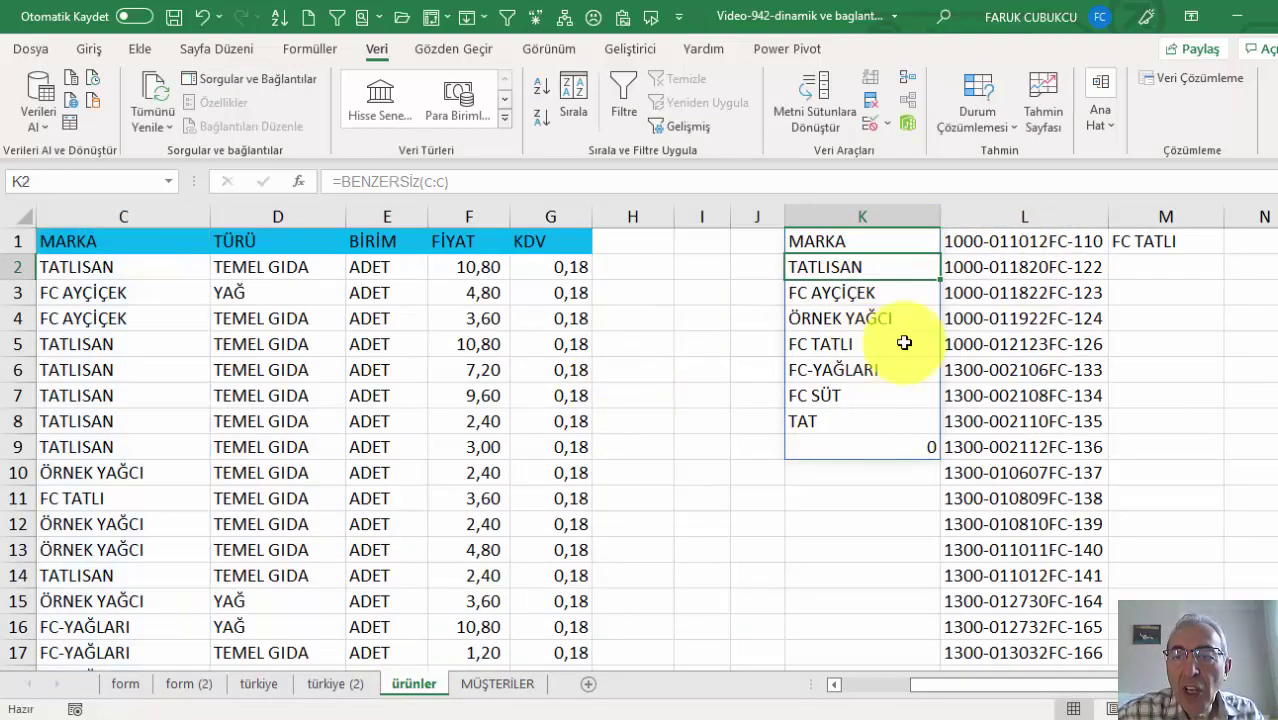
{"action": "left_click", "coordinate": [1178, 240]}
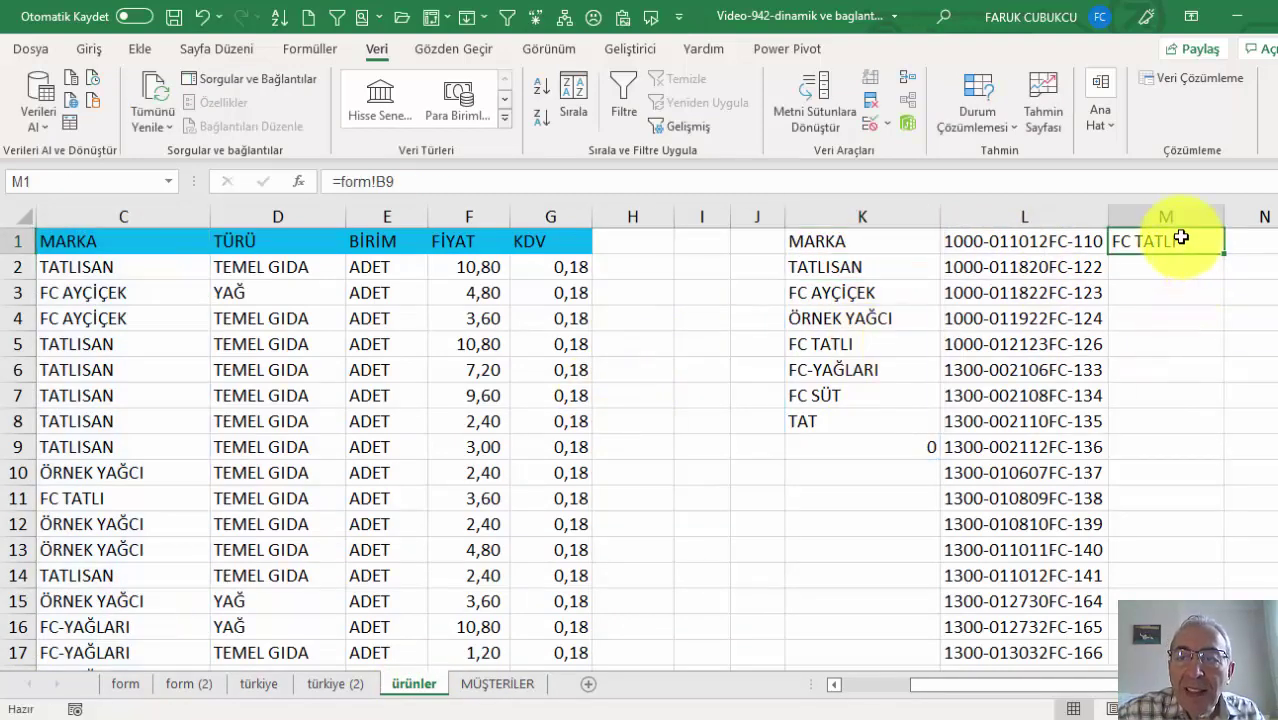
{"action": "left_click", "coordinate": [1052, 245]}
{"action": "double_click", "coordinate": [1049, 245]}
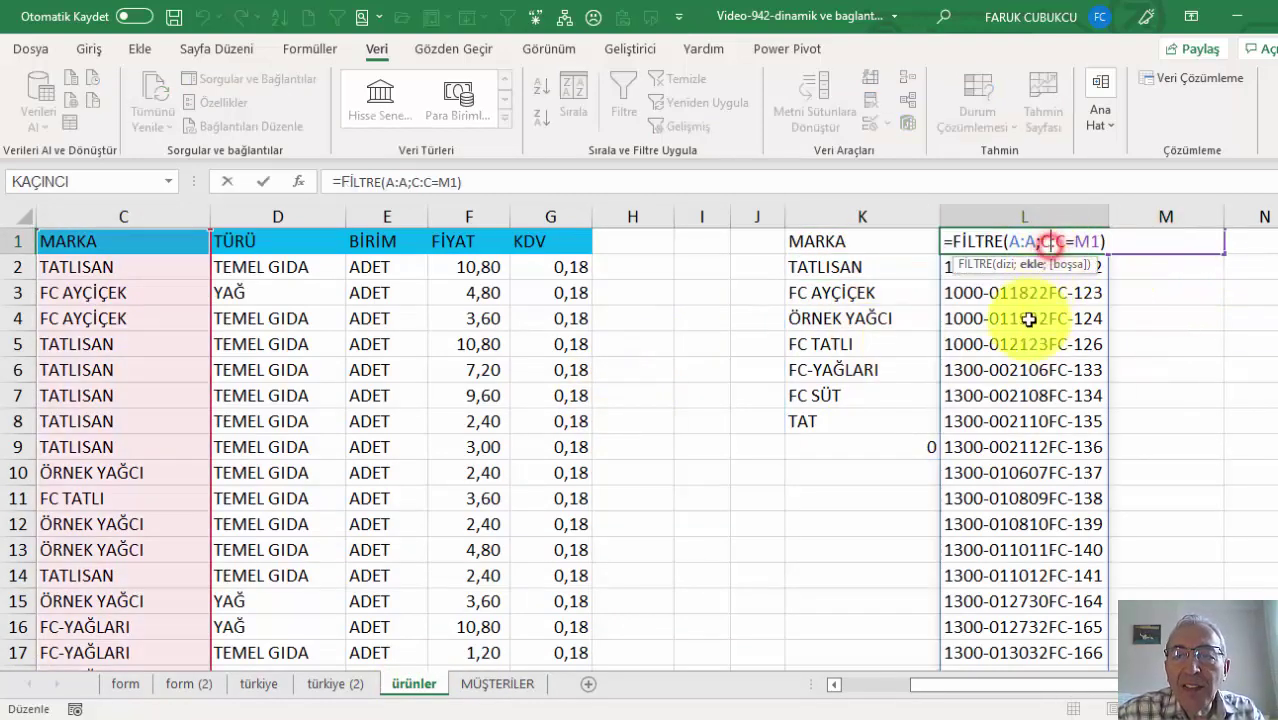
{"action": "key", "text": "Escape"}
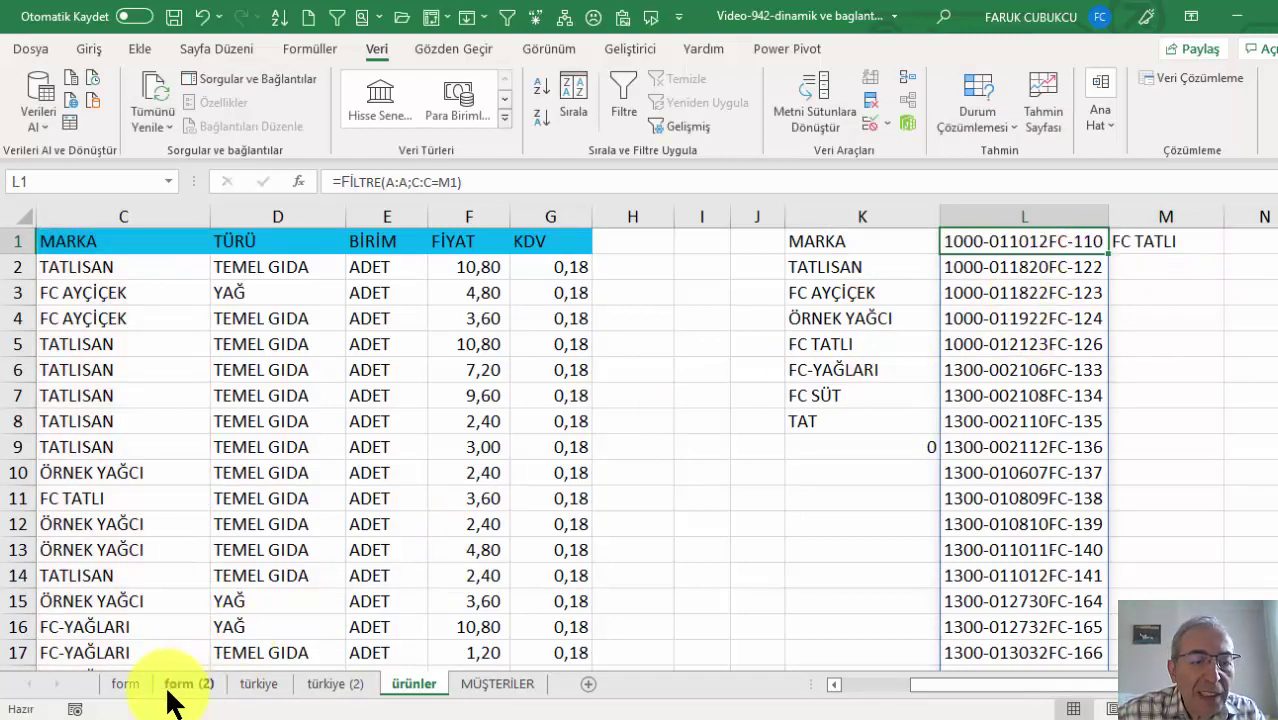
{"action": "left_click", "coordinate": [125, 684]}
{"action": "left_click", "coordinate": [278, 420]}
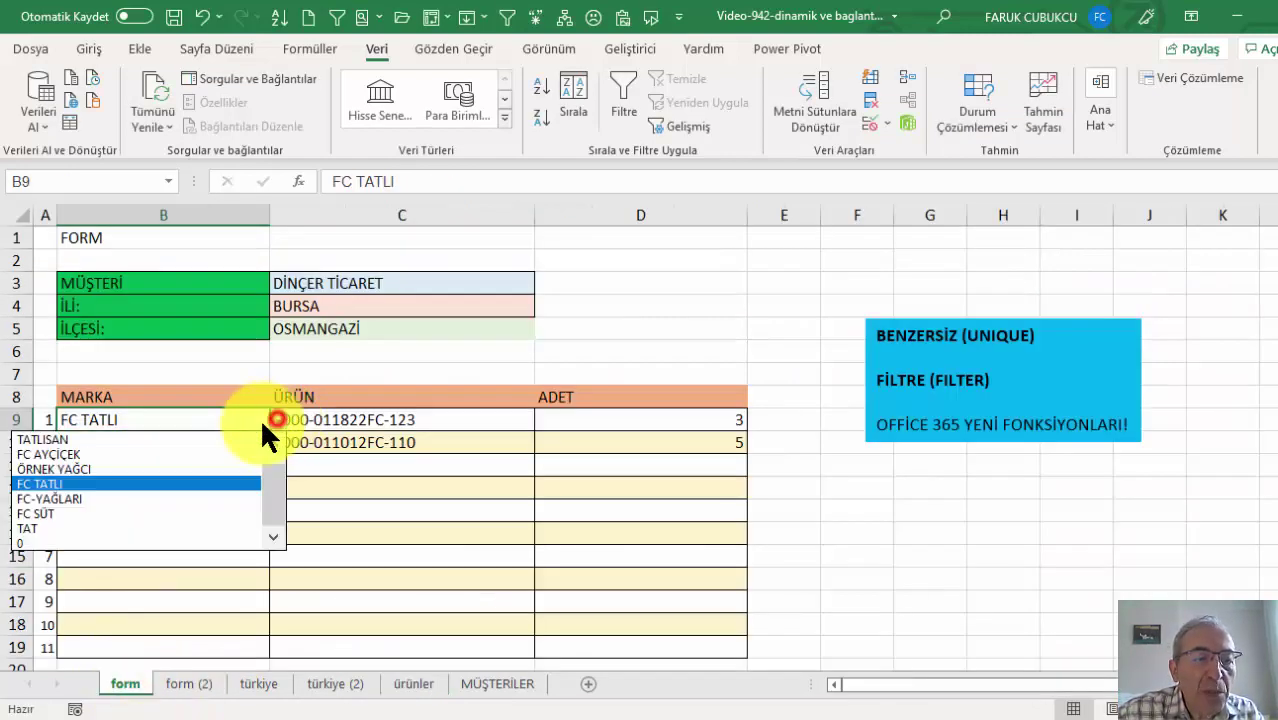
{"action": "left_click", "coordinate": [171, 498]}
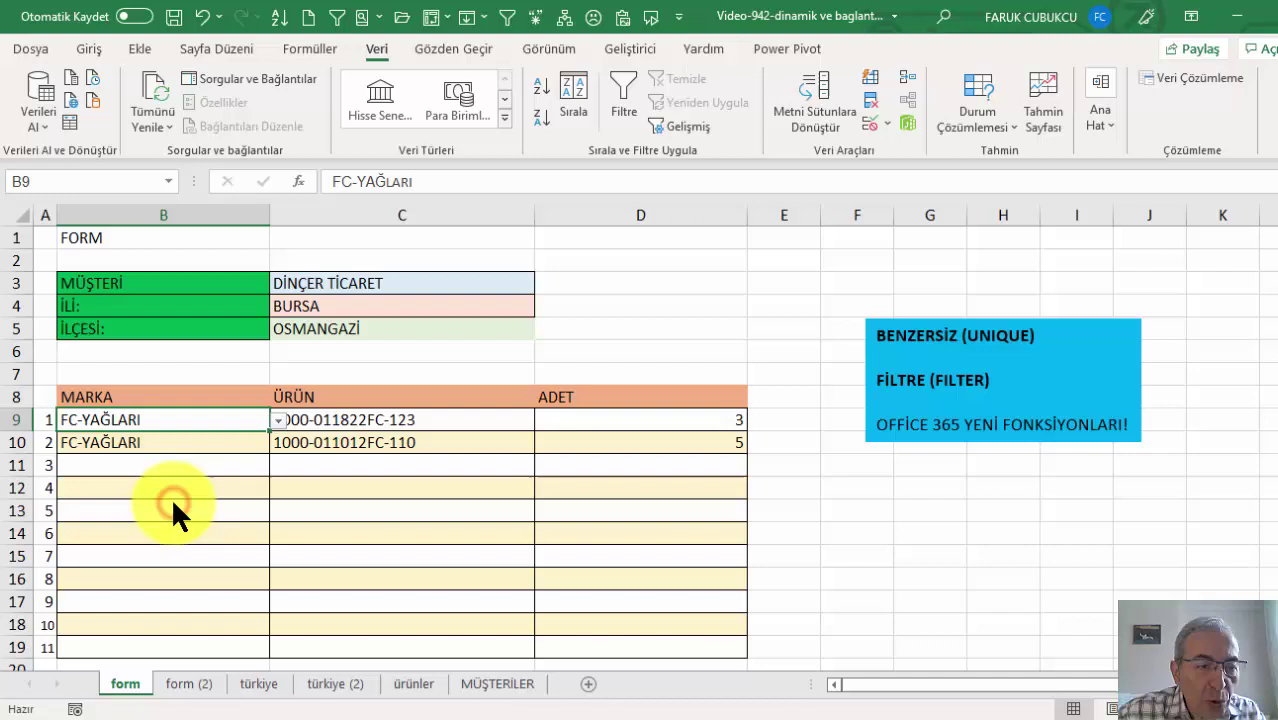
{"action": "left_click", "coordinate": [440, 420]}
{"action": "left_click", "coordinate": [543, 420]}
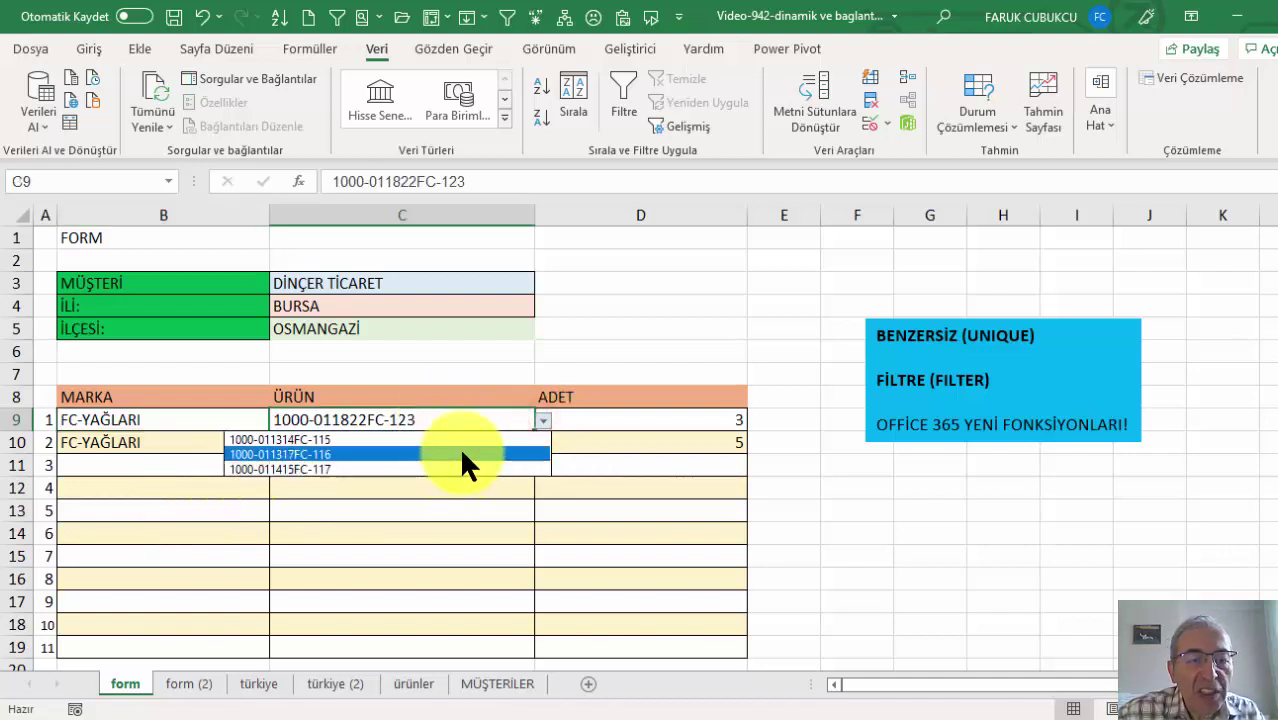
{"action": "left_click", "coordinate": [462, 455]}
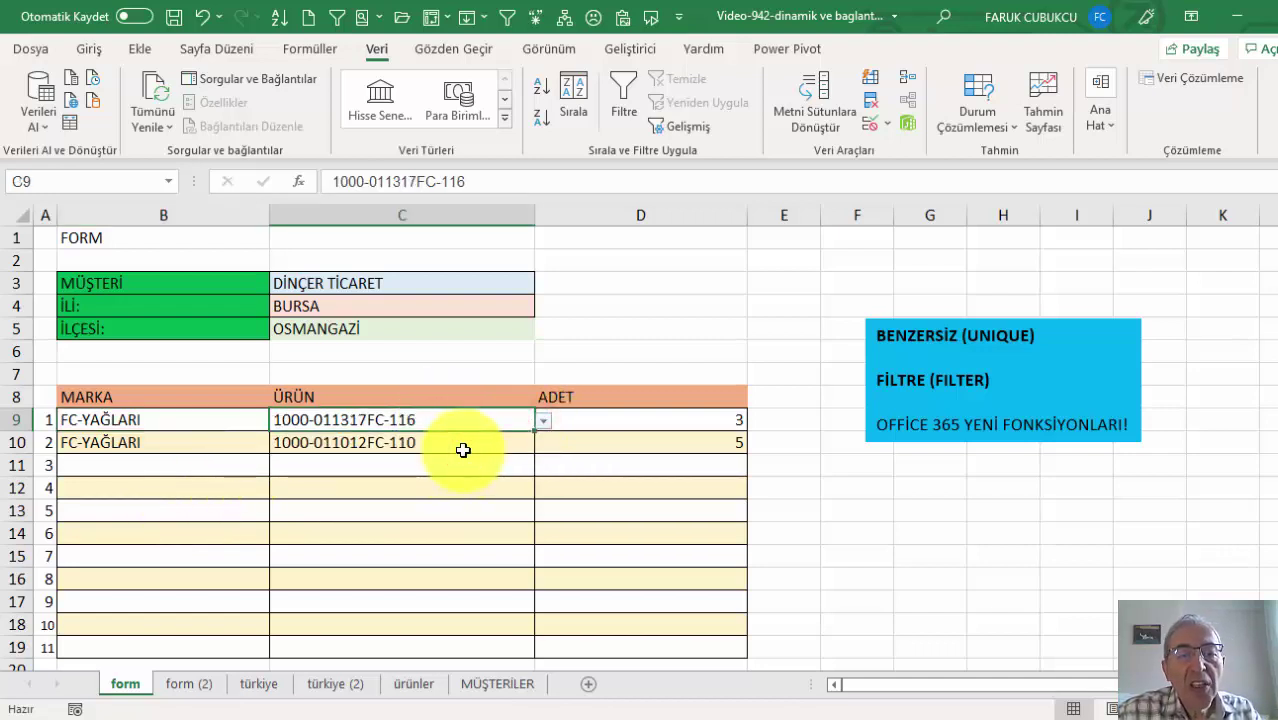
{"action": "left_click", "coordinate": [625, 419]}
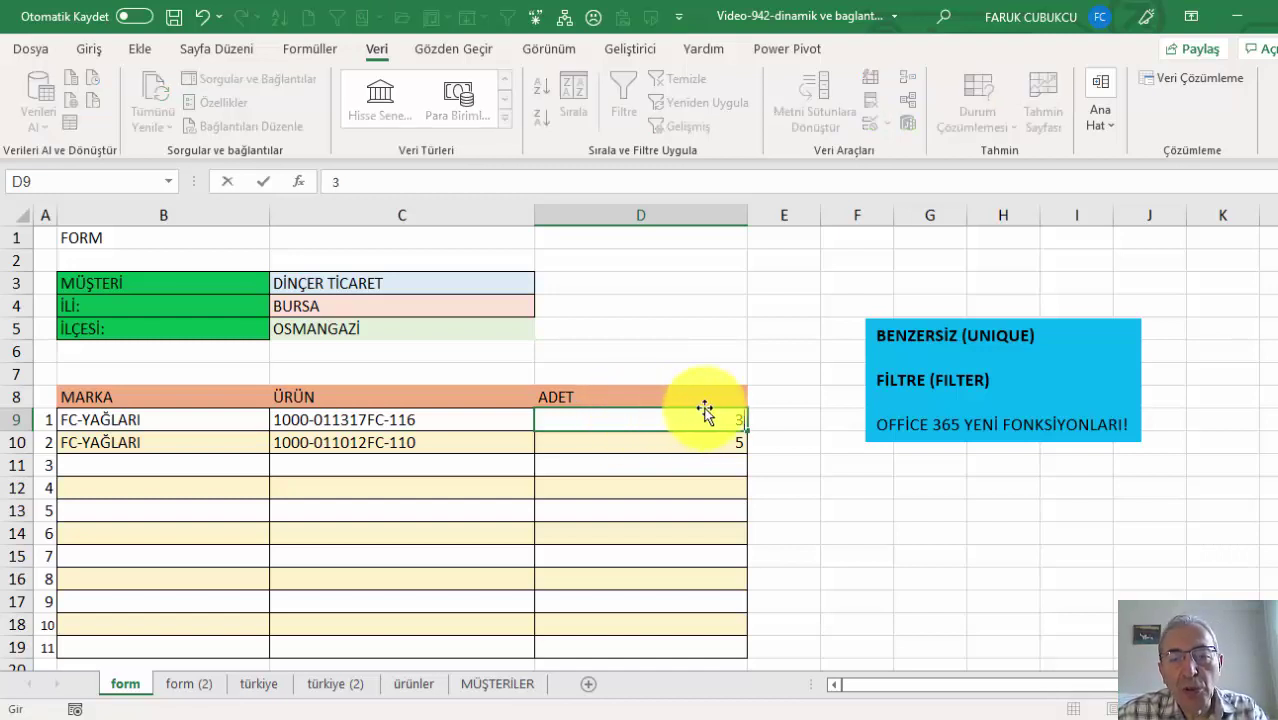
{"action": "left_click", "coordinate": [695, 437]}
{"action": "left_click", "coordinate": [766, 421]}
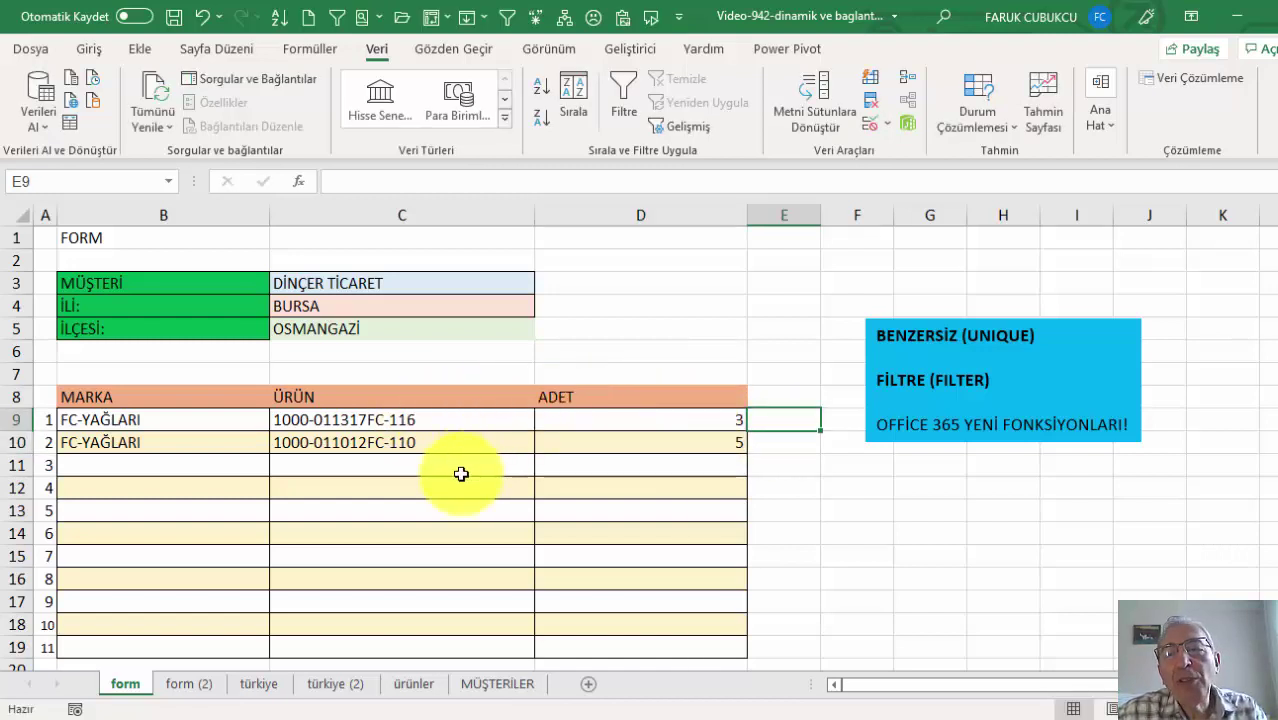
Nudge the blue UNIQUE/FILTER note box up and left, and narrow column D slightly.
{"action": "left_click", "coordinate": [914, 321]}
{"action": "left_click_drag", "start_coordinate": [901, 318], "coordinate": [887, 304]}
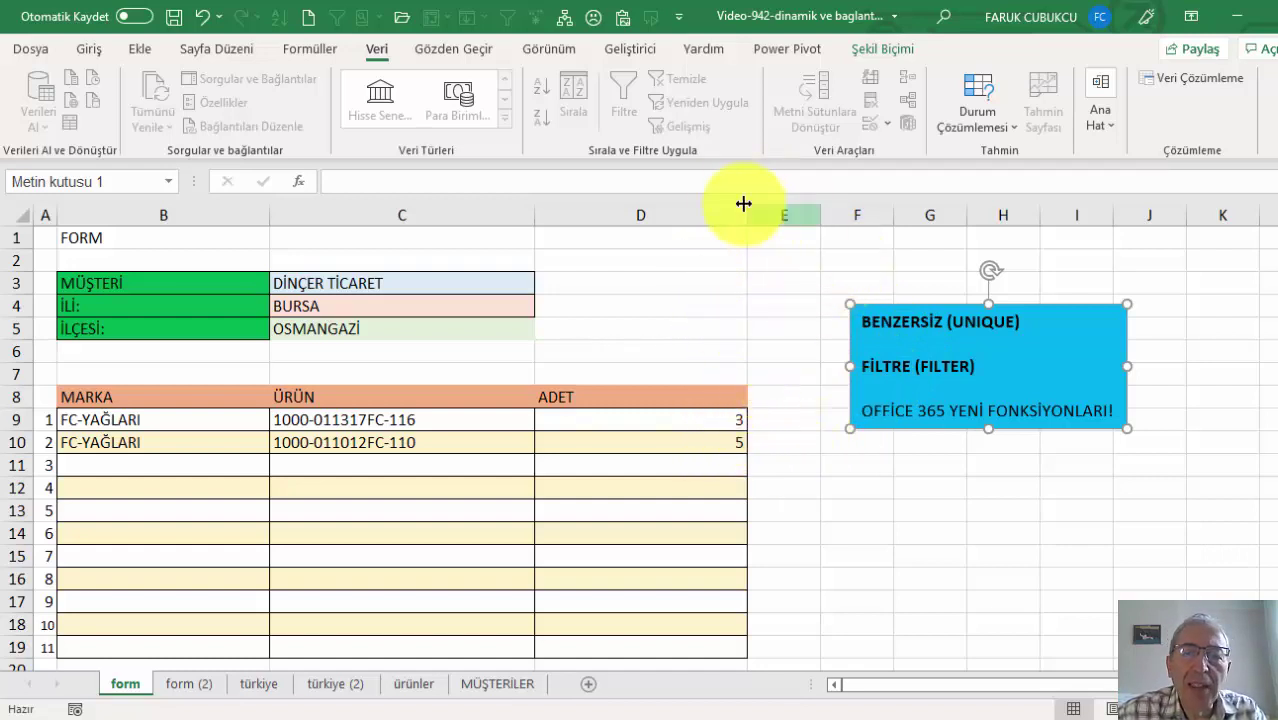
{"action": "left_click_drag", "start_coordinate": [748, 219], "coordinate": [745, 219]}
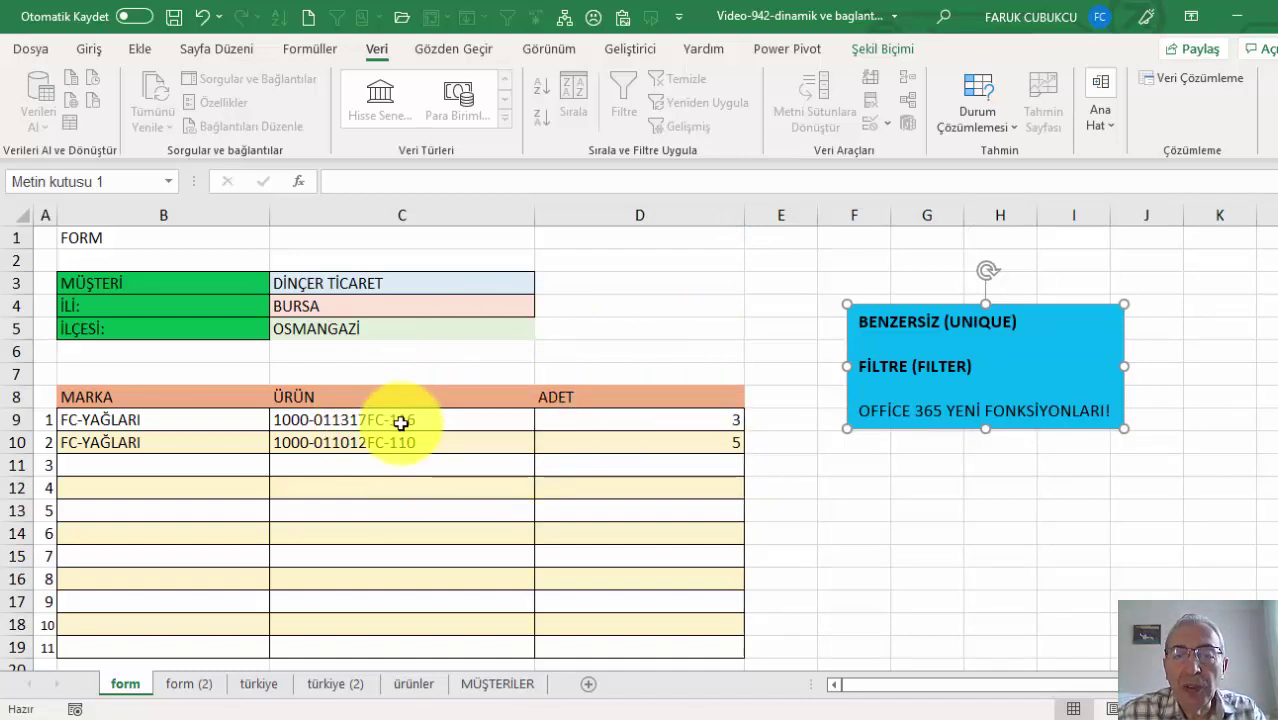
Switch to the Review (Gözden Geçir) ribbon and select the first order line's product cell C9.
{"action": "left_click", "coordinate": [480, 49]}
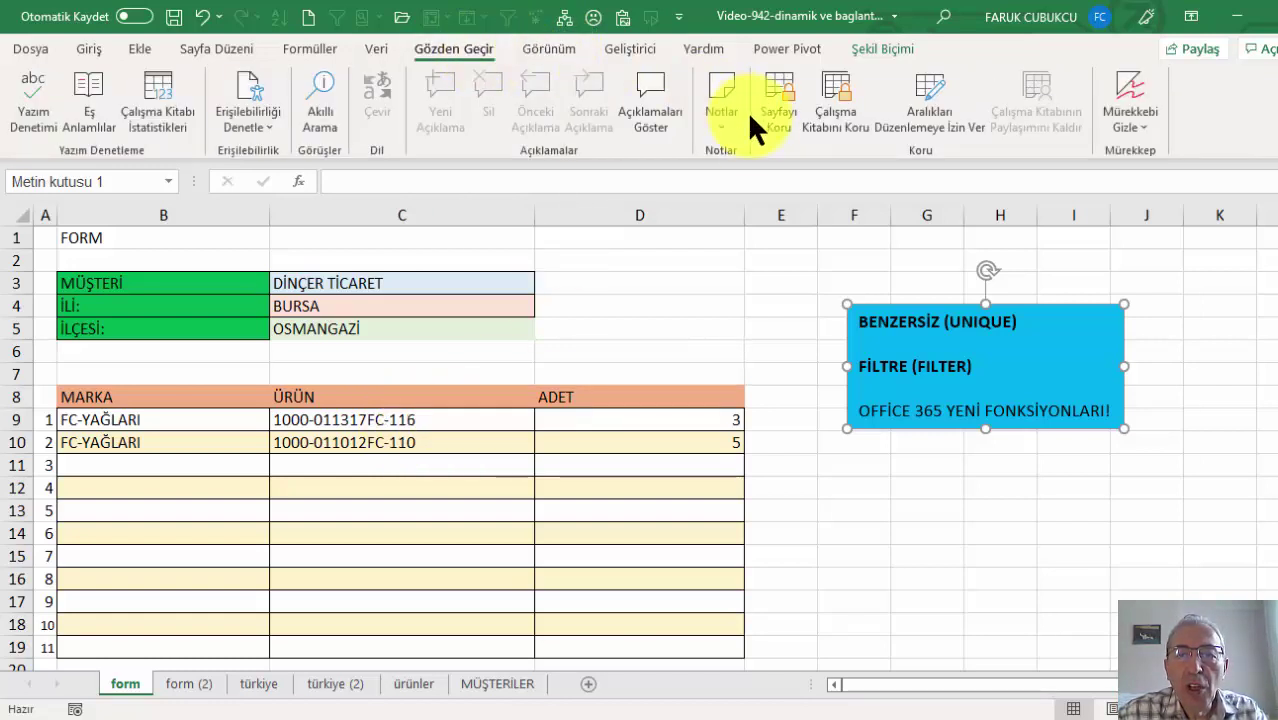
{"action": "left_click", "coordinate": [445, 465]}
{"action": "left_click", "coordinate": [470, 420]}
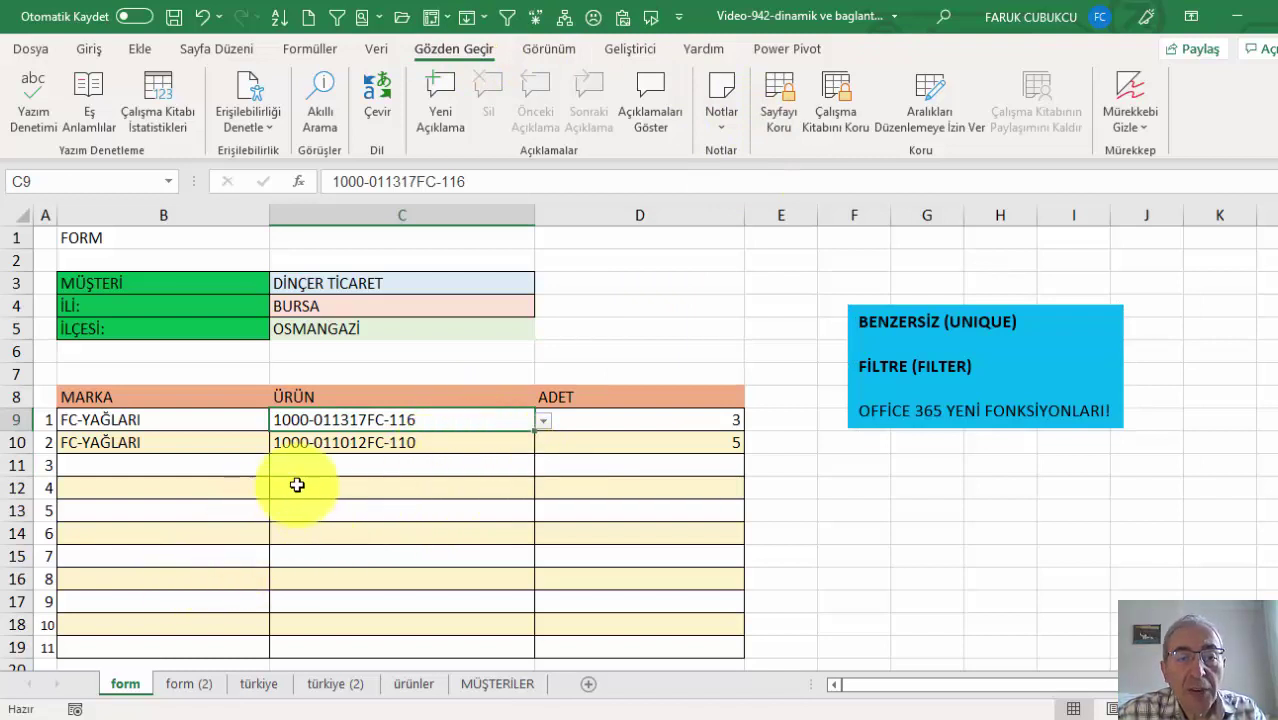
{"action": "left_click", "coordinate": [219, 441]}
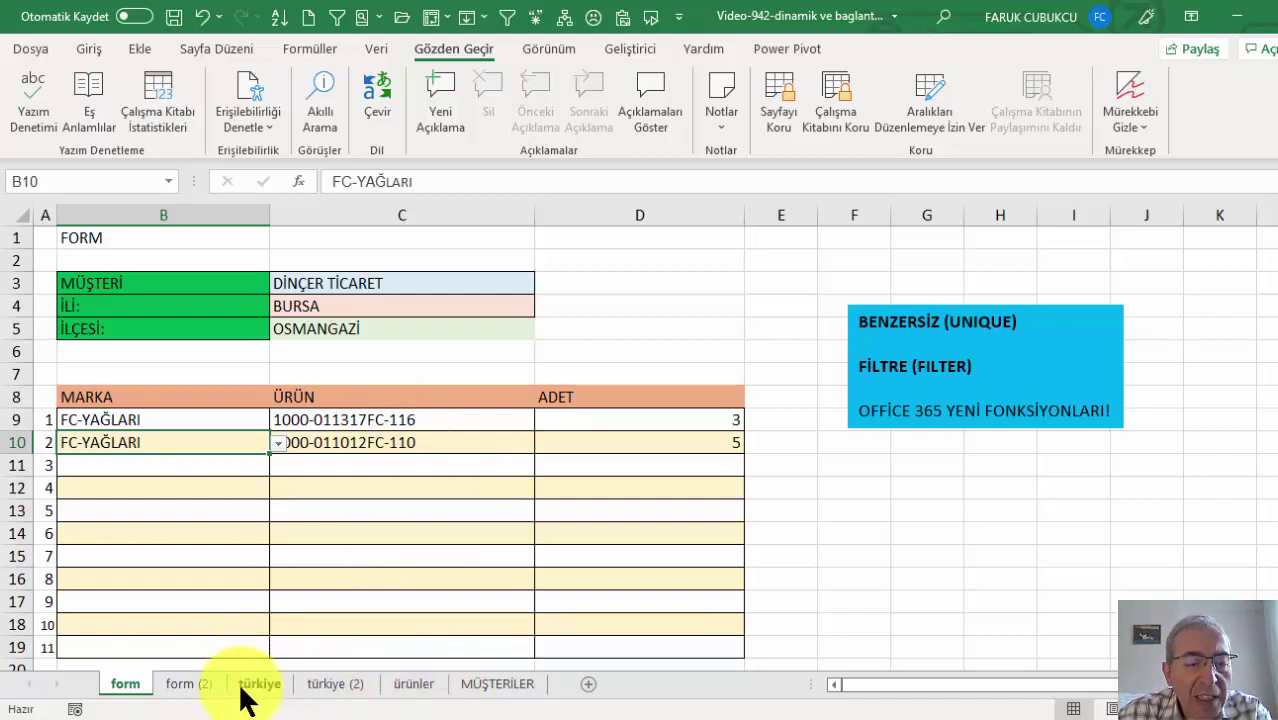
{"action": "left_click", "coordinate": [414, 684]}
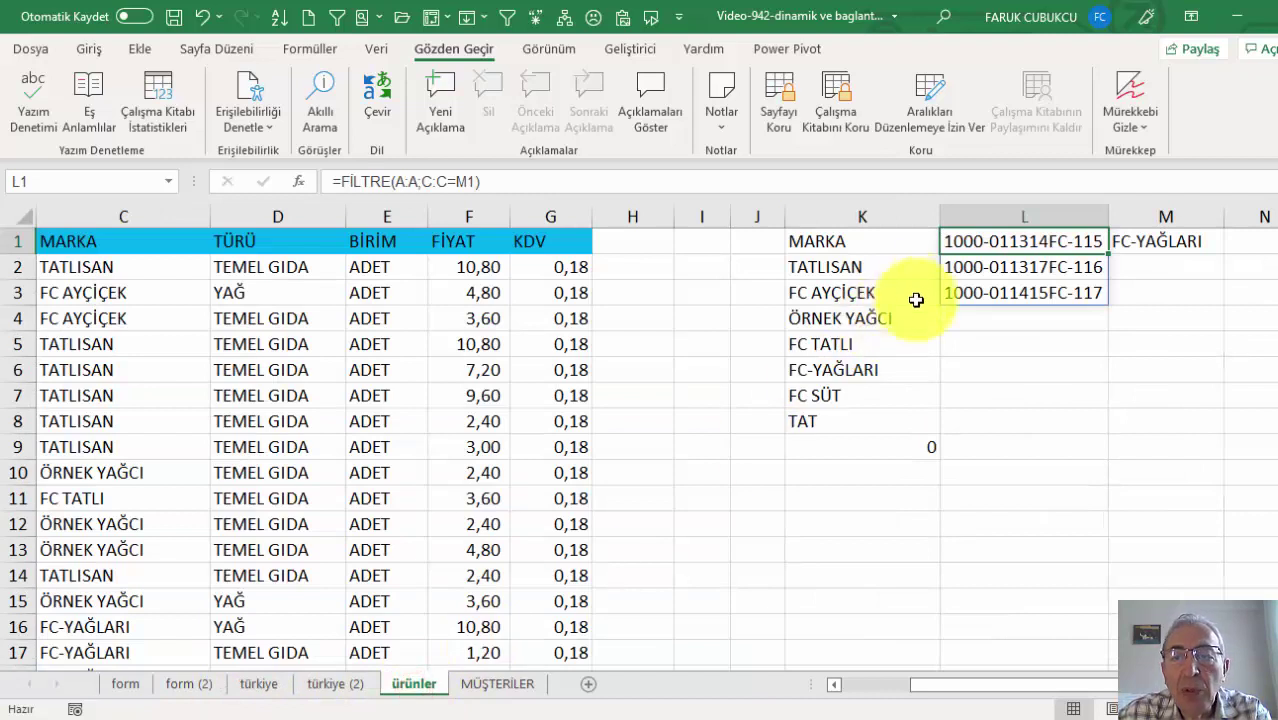
{"action": "left_click", "coordinate": [870, 241]}
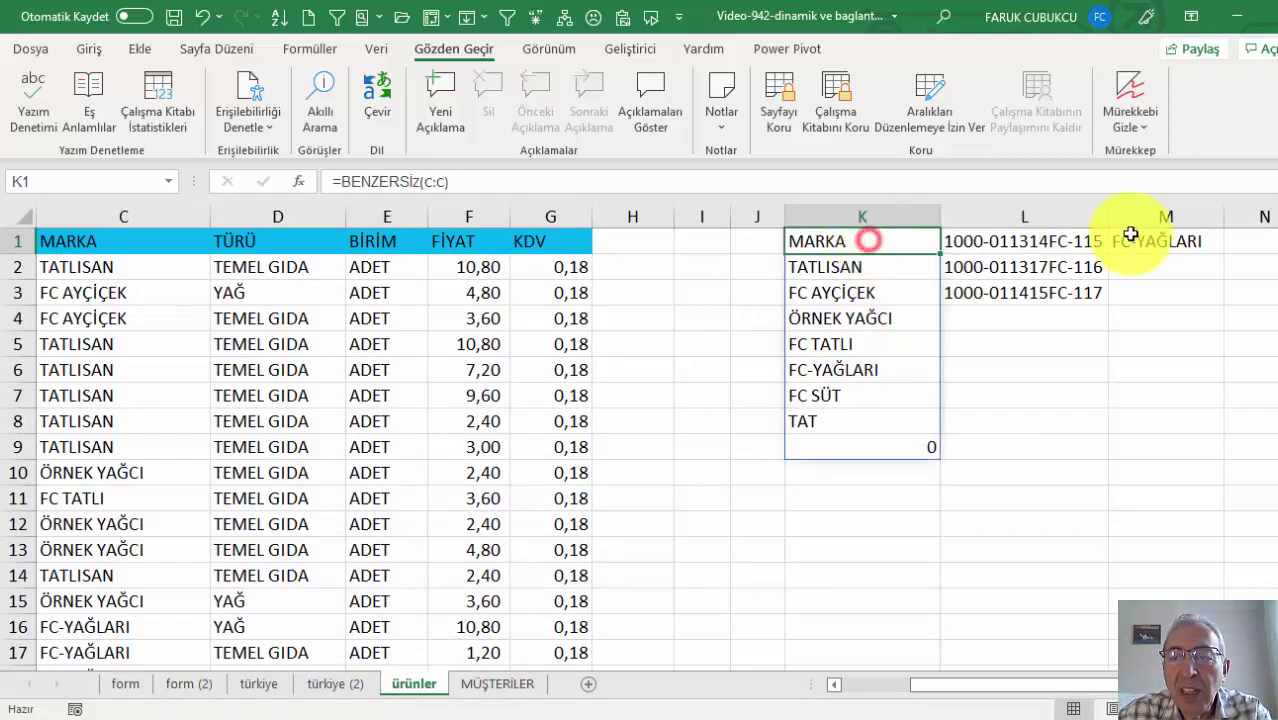
{"action": "left_click", "coordinate": [1163, 245]}
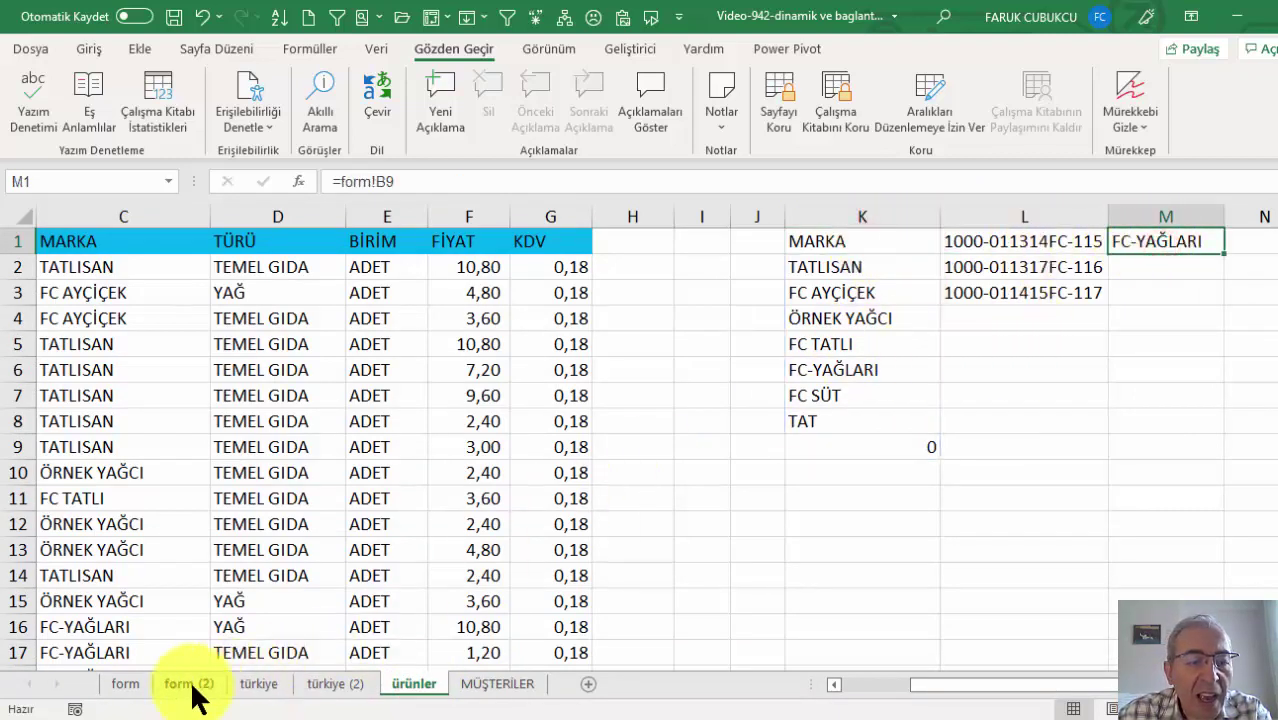
{"action": "left_click", "coordinate": [128, 684]}
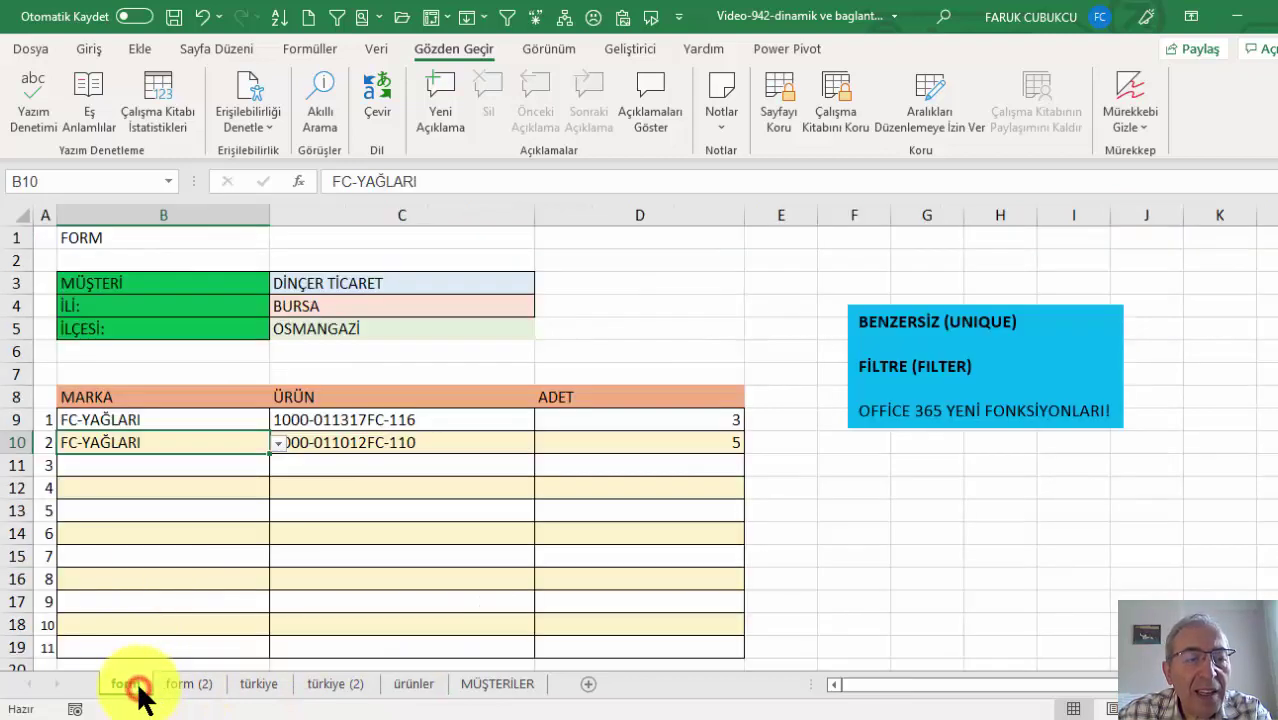
{"action": "left_click", "coordinate": [143, 465]}
{"action": "left_click", "coordinate": [180, 437]}
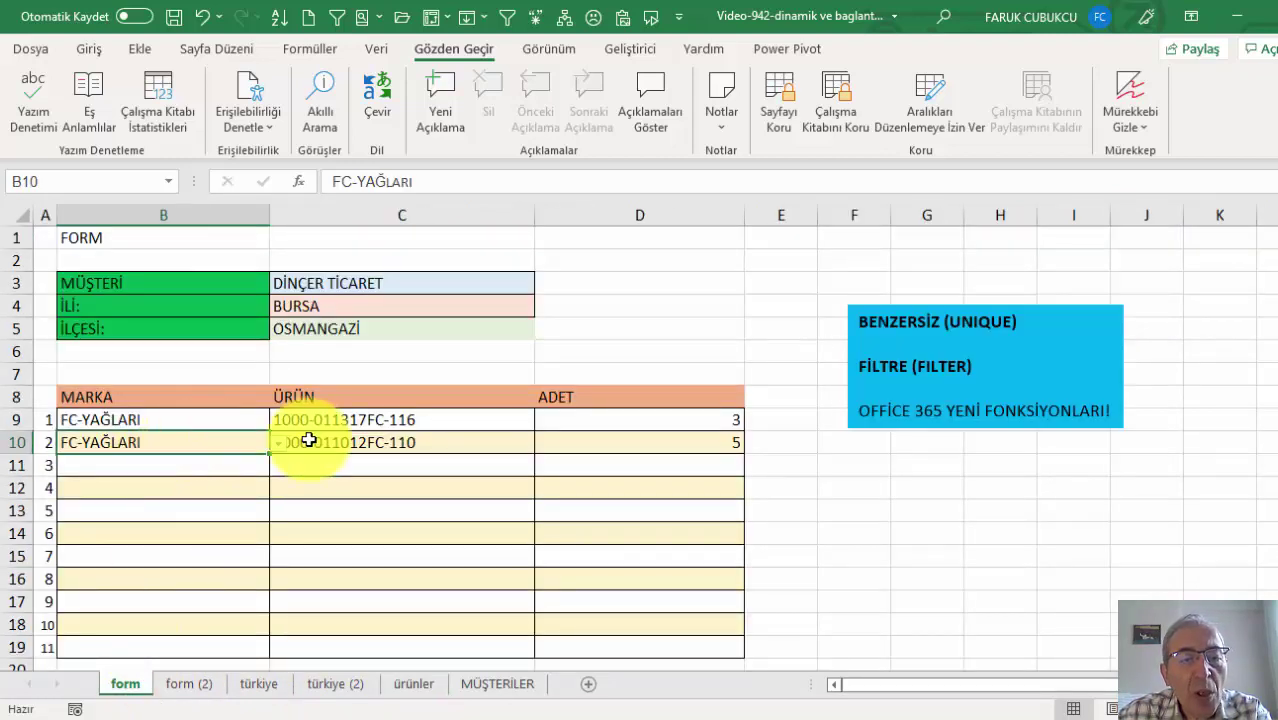
{"action": "left_click", "coordinate": [471, 442]}
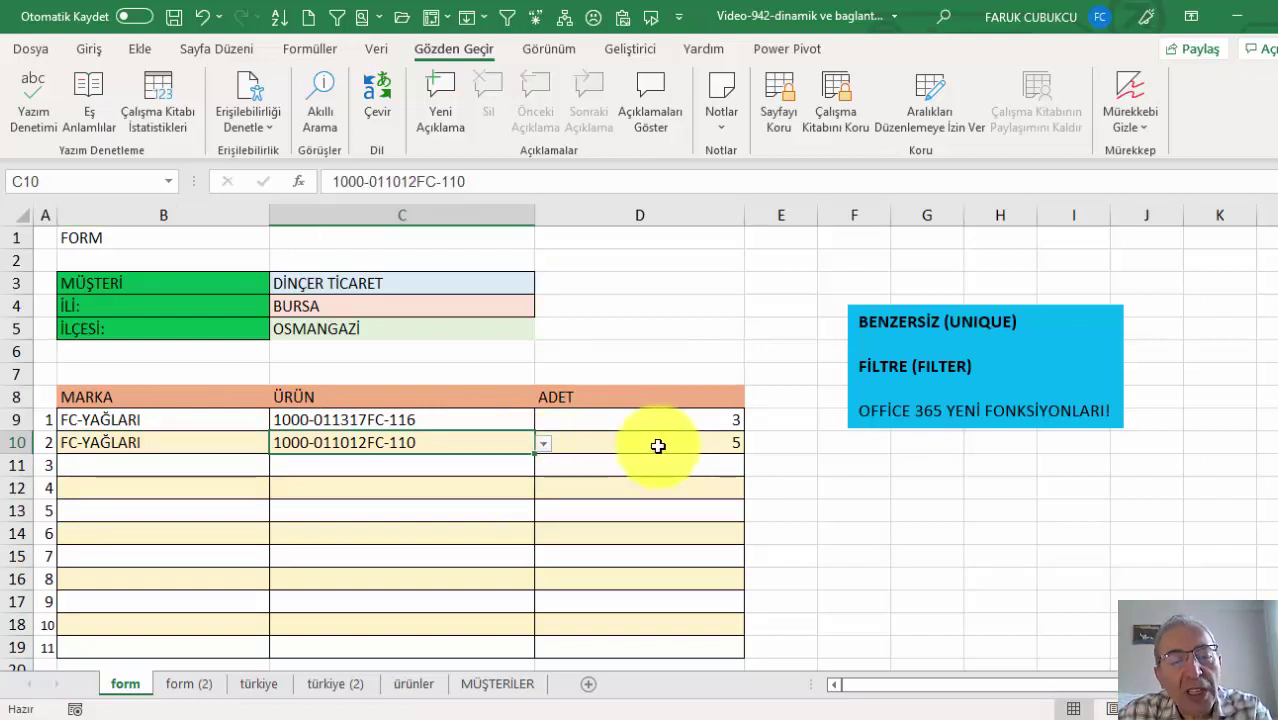
{"action": "left_click", "coordinate": [496, 418]}
{"action": "left_click", "coordinate": [476, 448]}
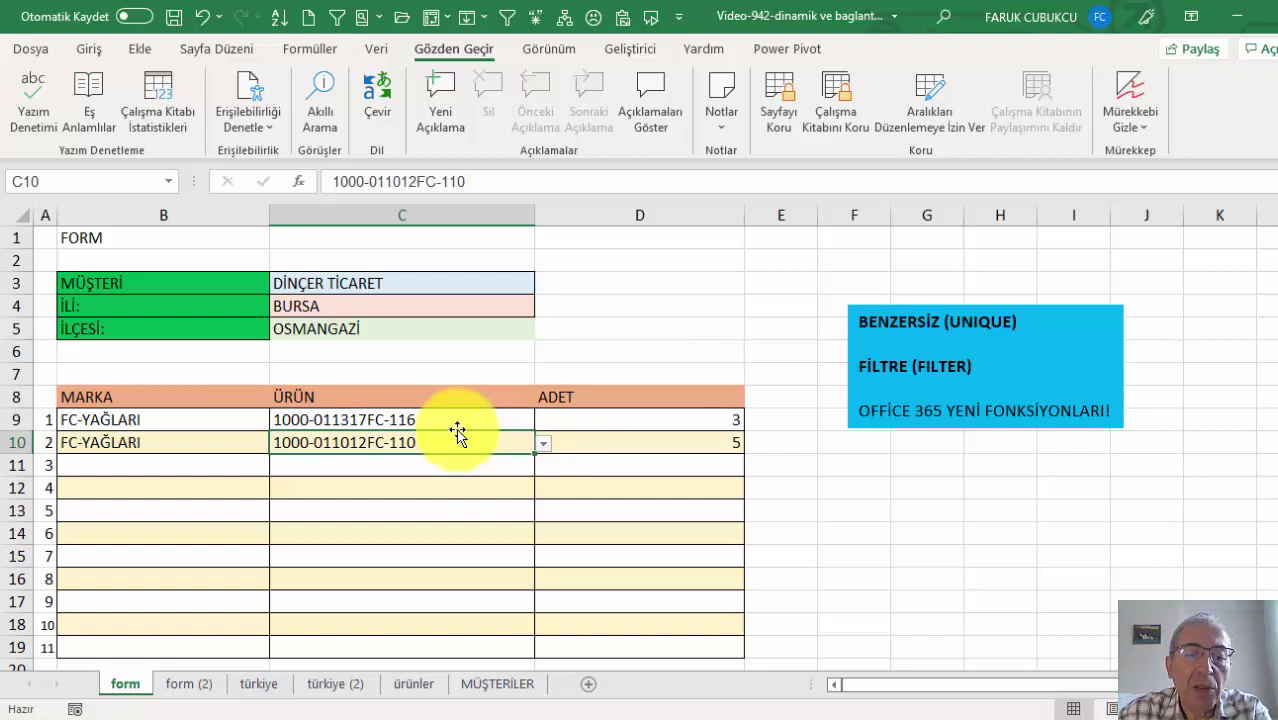
{"action": "left_click", "coordinate": [157, 447]}
{"action": "left_click", "coordinate": [192, 419]}
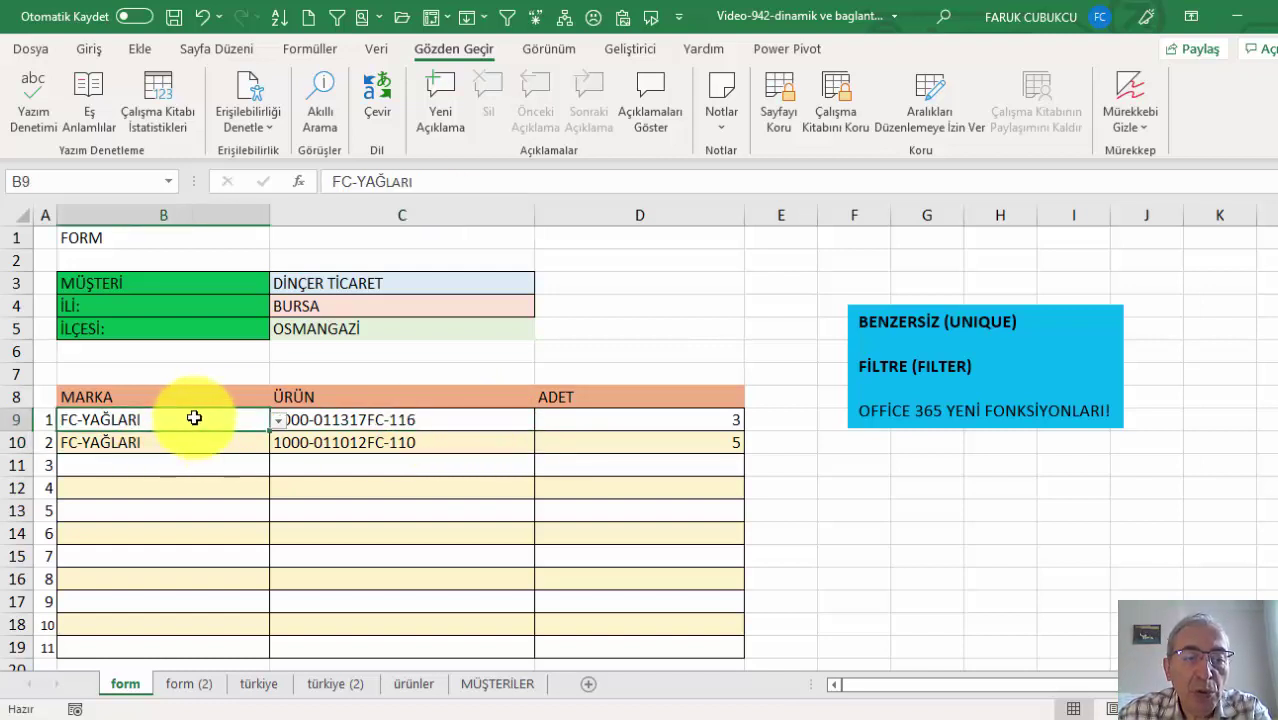
{"action": "left_click", "coordinate": [336, 443]}
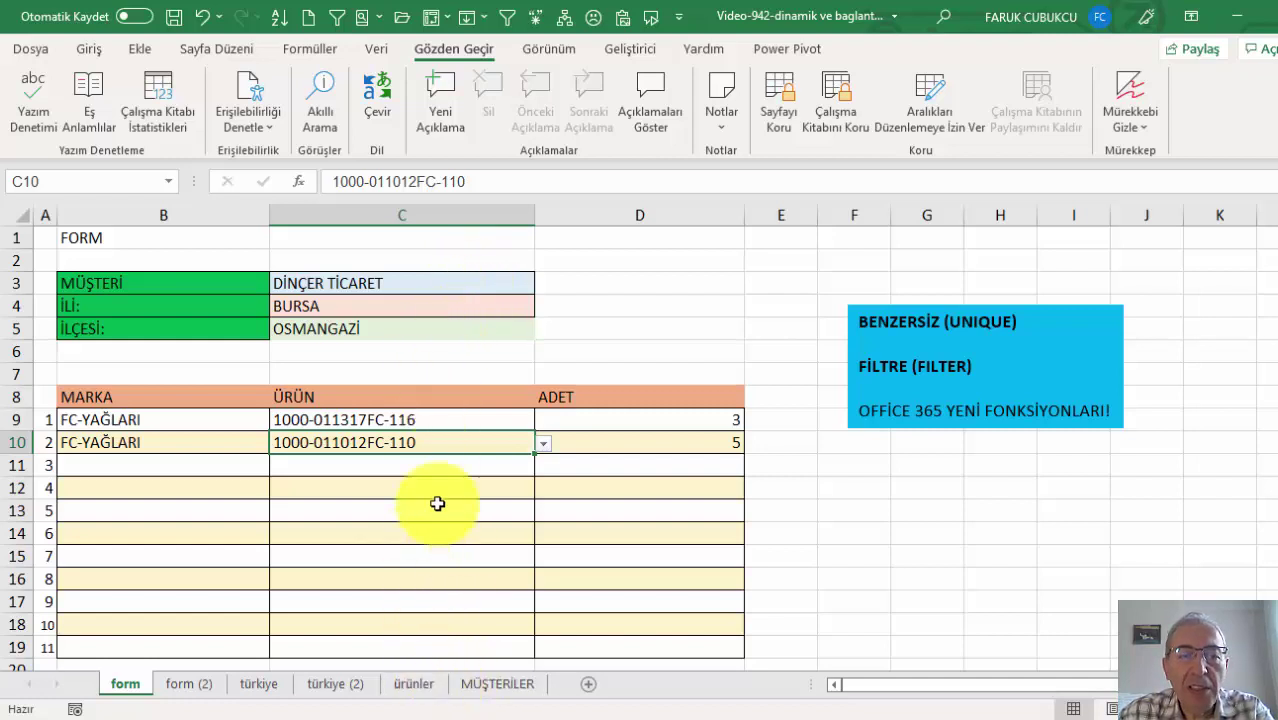
{"action": "left_click", "coordinate": [497, 312]}
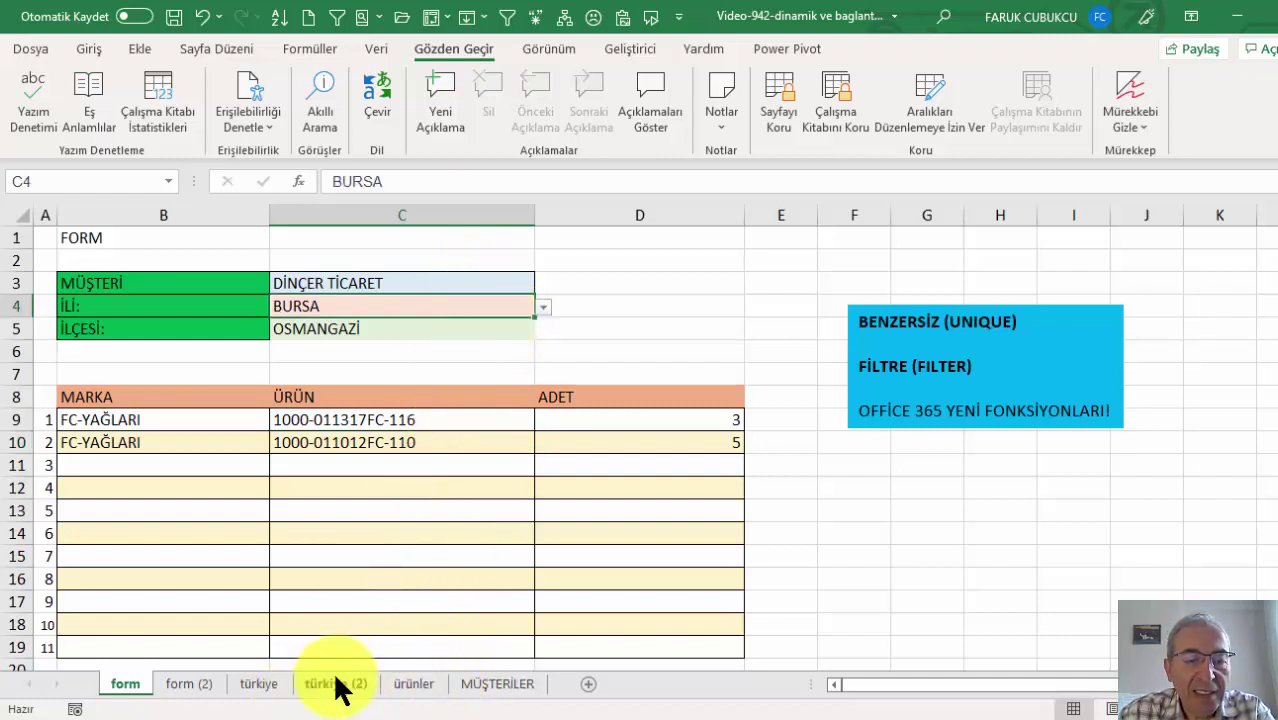
{"action": "left_click", "coordinate": [263, 688]}
{"action": "left_click", "coordinate": [946, 230]}
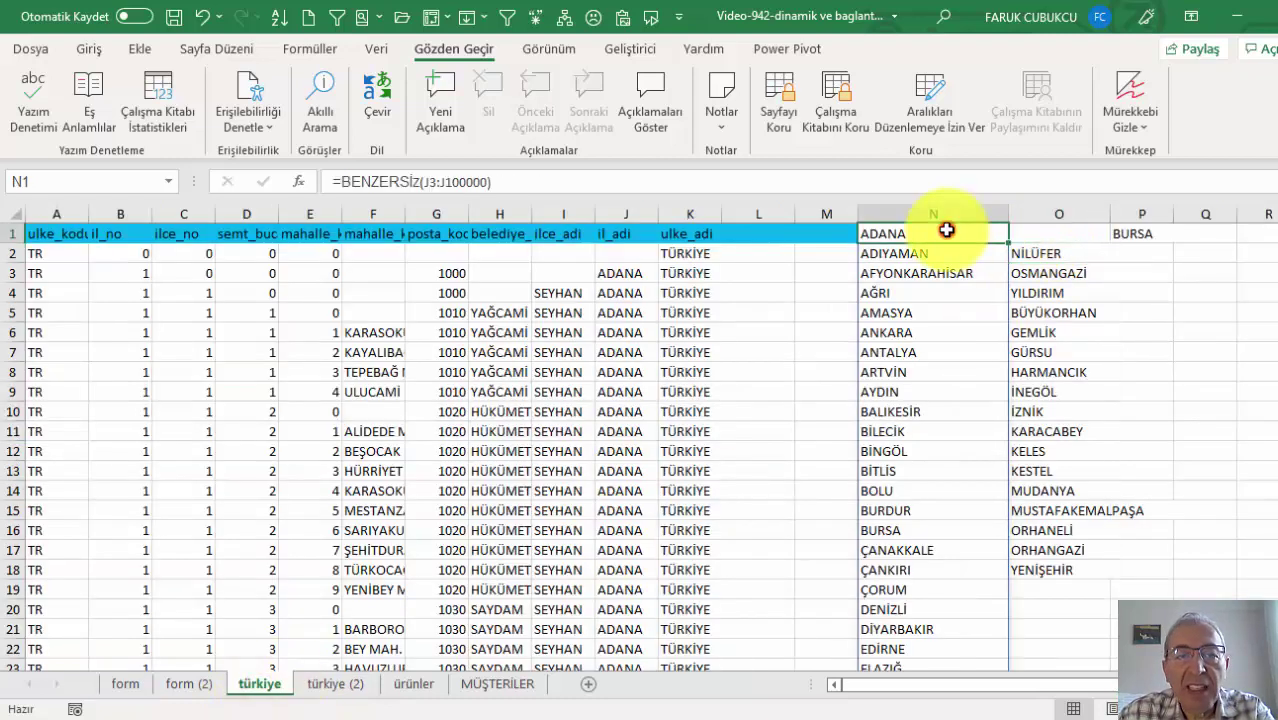
{"action": "left_click", "coordinate": [1058, 235]}
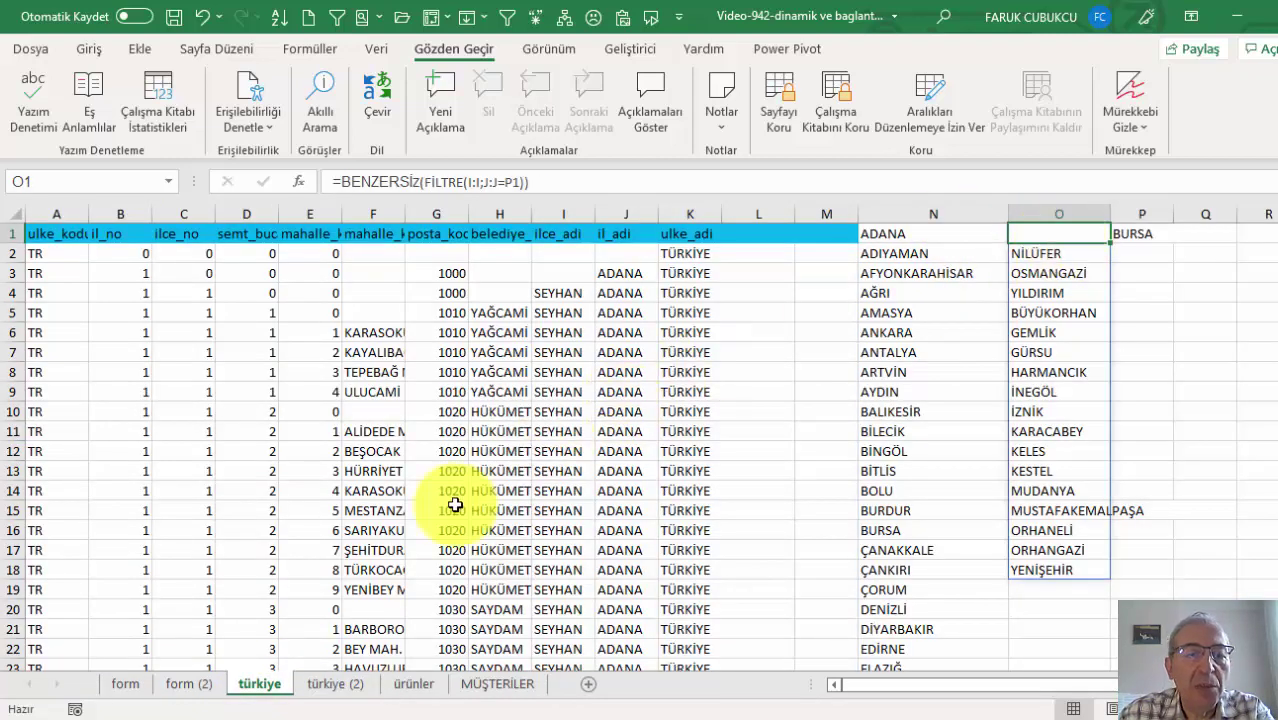
{"action": "left_click", "coordinate": [130, 684]}
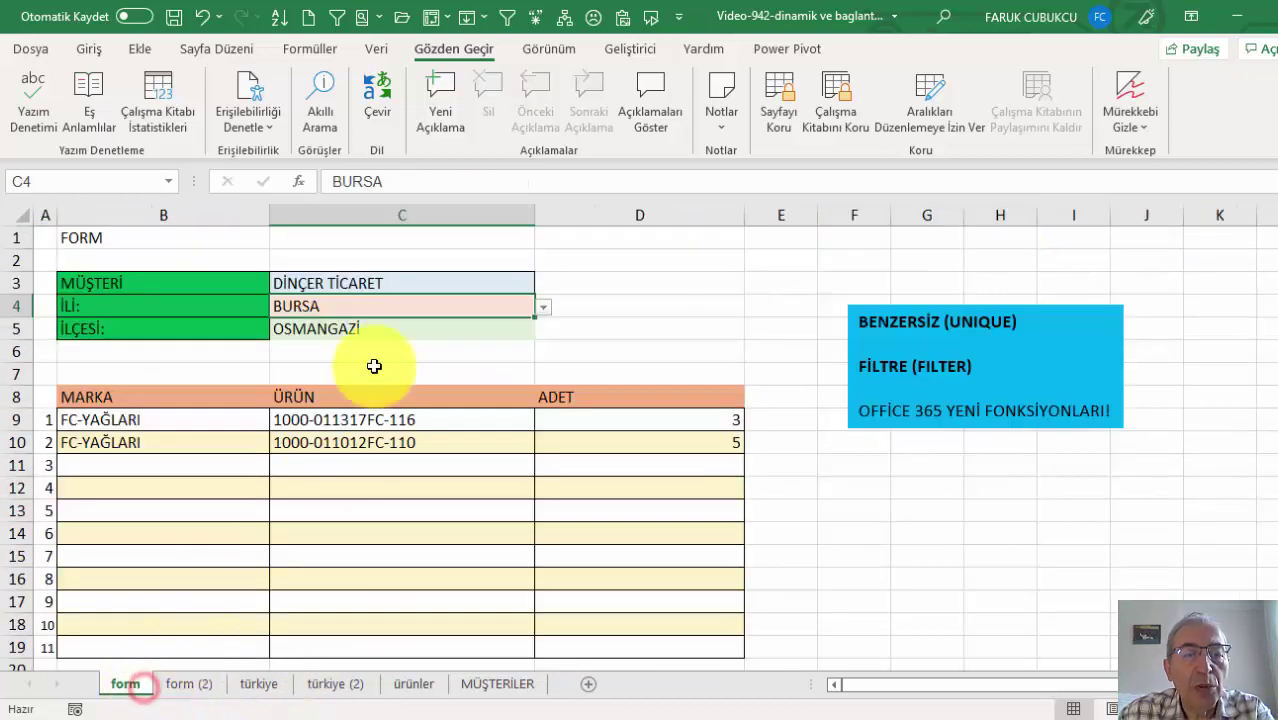
{"action": "left_click", "coordinate": [459, 328]}
{"action": "left_click", "coordinate": [248, 417]}
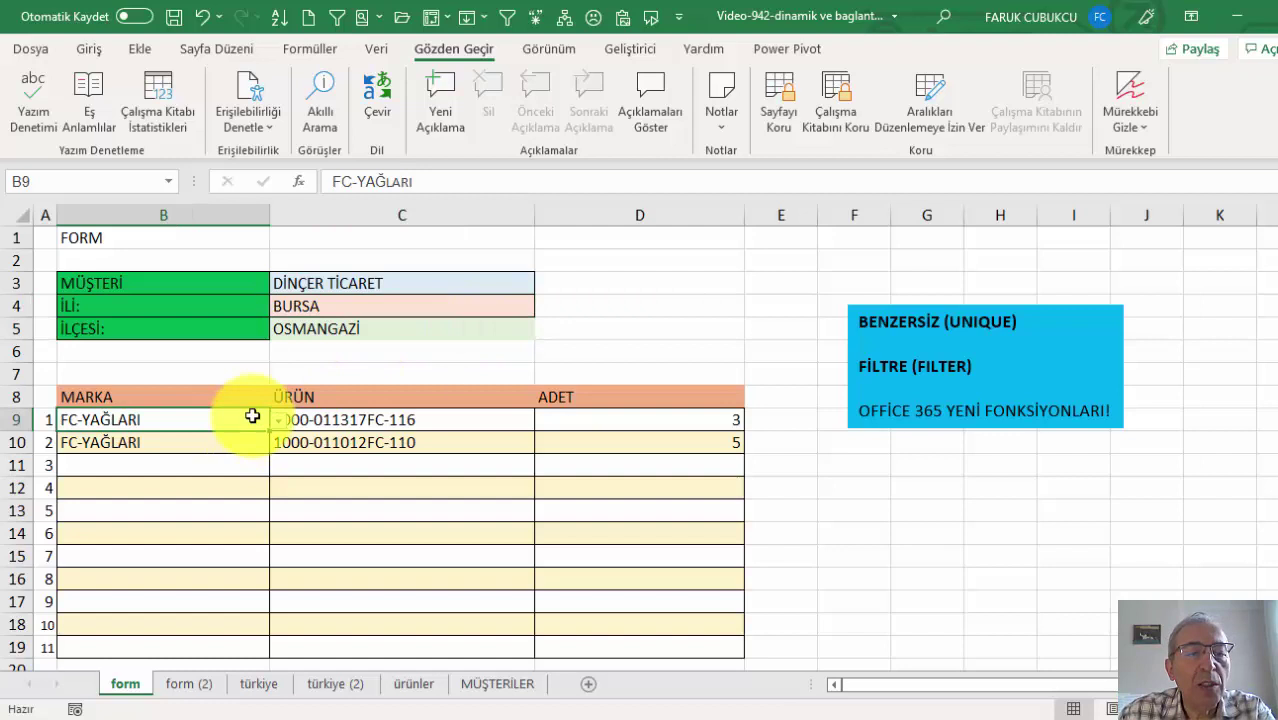
{"action": "left_click", "coordinate": [357, 419]}
{"action": "left_click", "coordinate": [258, 421]}
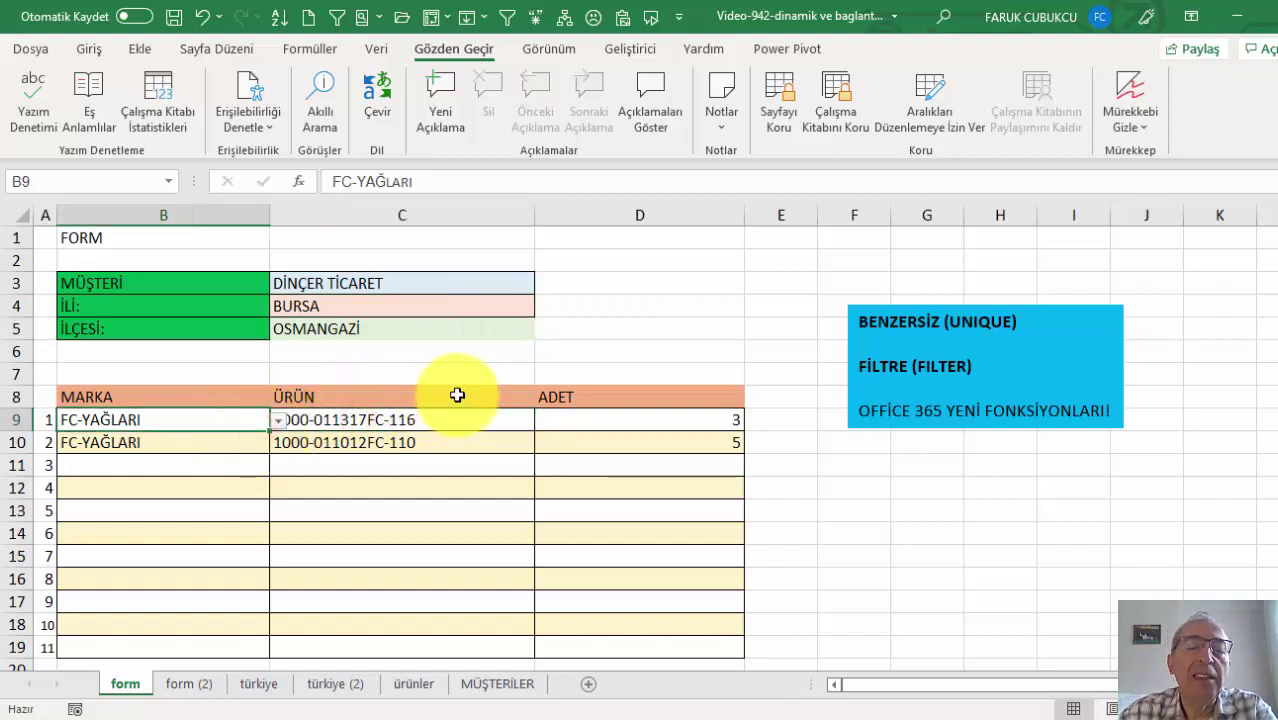